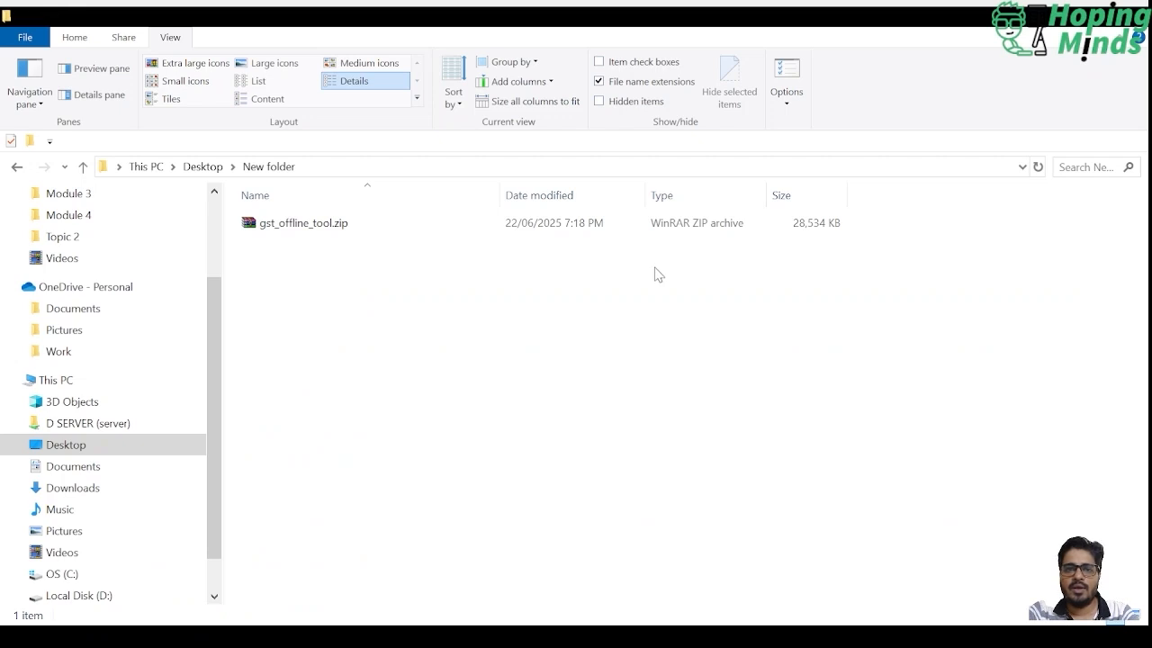
Step: Extract gst_offline_tool.zip in the same folder, open the extracted gst_offline_tool folder and widen its Name column
click(317, 225)
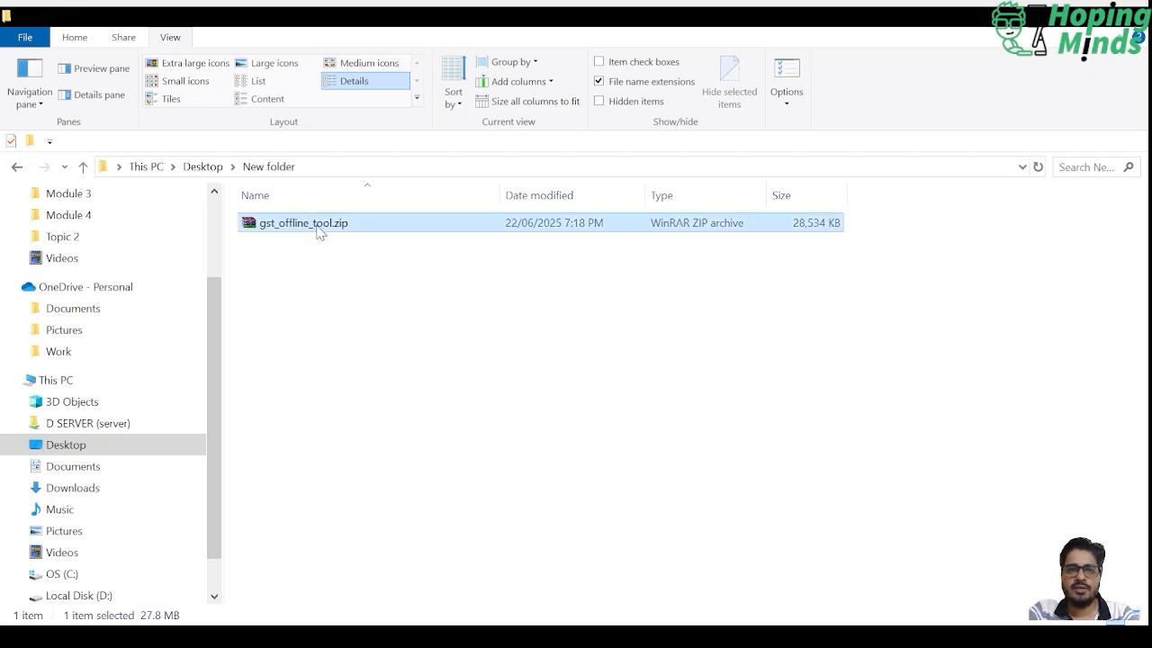
click(378, 300)
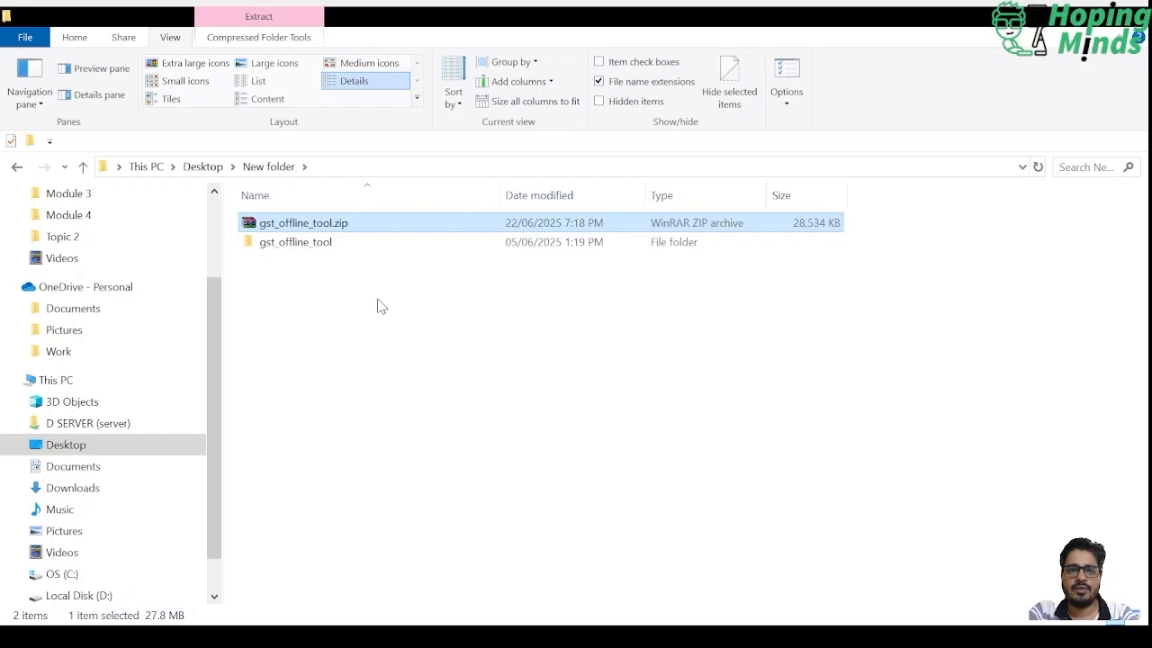
double_click(320, 244)
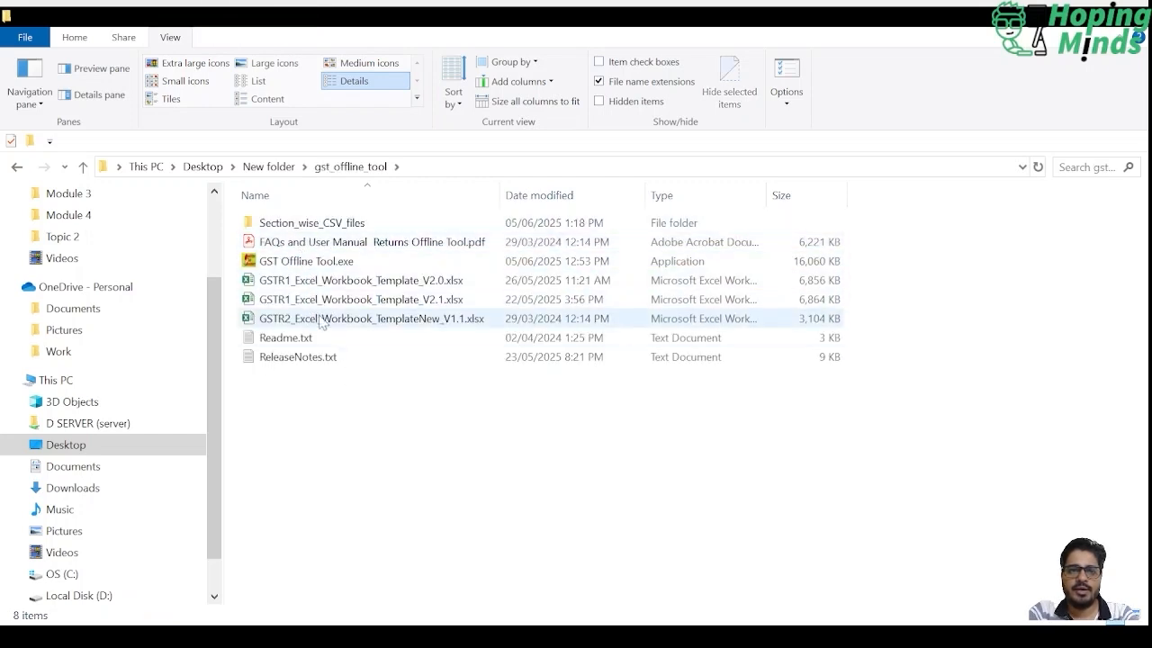
drag(501, 193, 594, 204)
Step: Open GSTR1_Excel_Workbook_Template_V2.1.xlsx and review the field guidance on its Help Instruction sheet
click(397, 300)
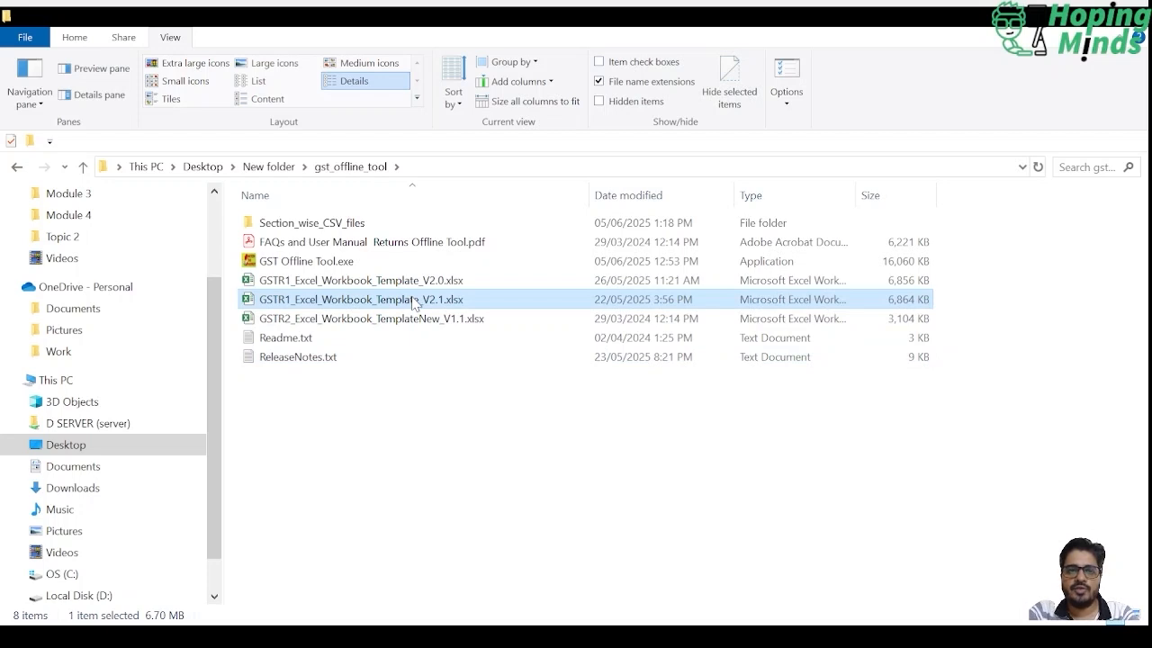
click(555, 625)
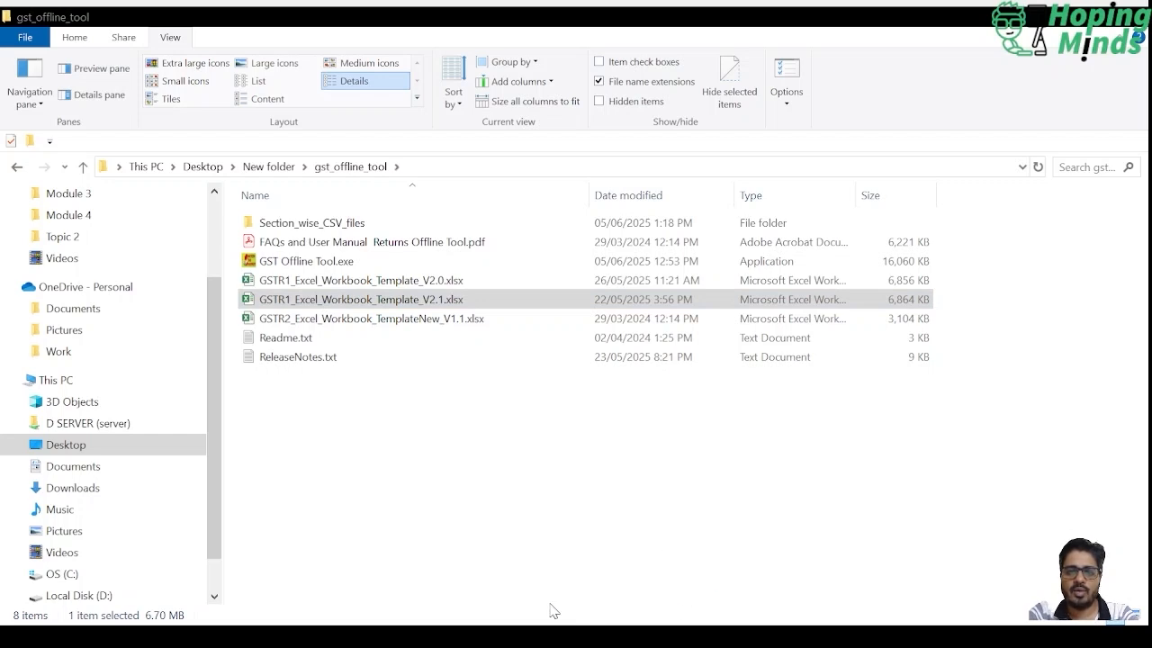
double_click(350, 298)
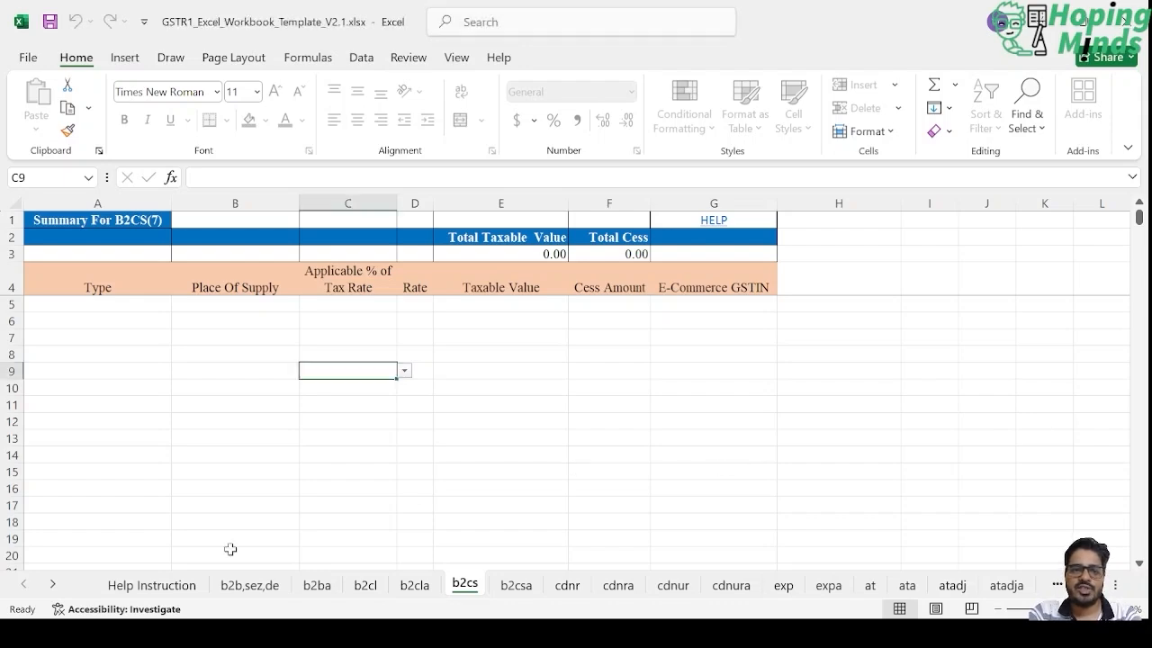
click(165, 586)
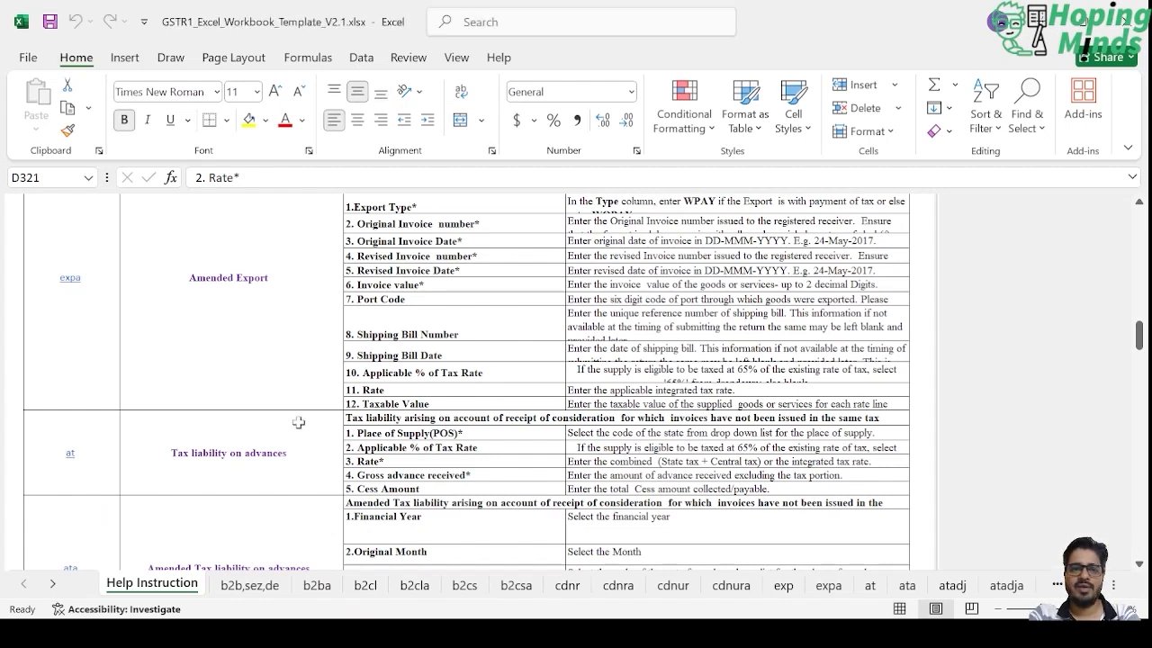
Step: On the b2b,sez,de sheet, paste the recipient's GSTIN into cell A5
click(252, 595)
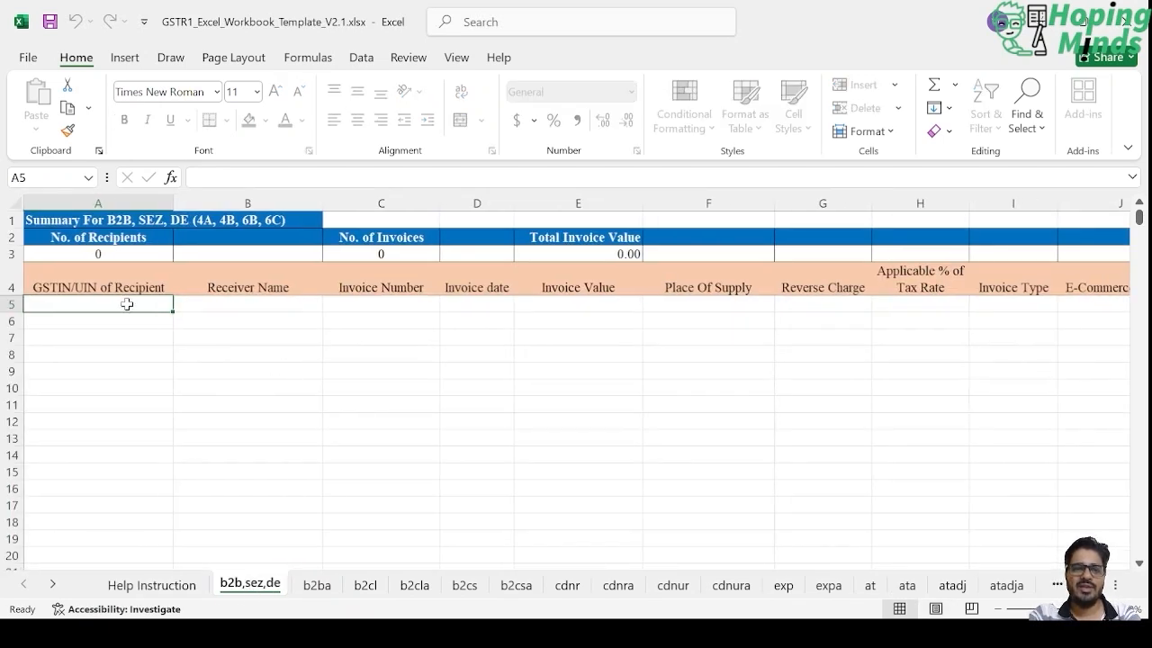
key(alt+Tab)
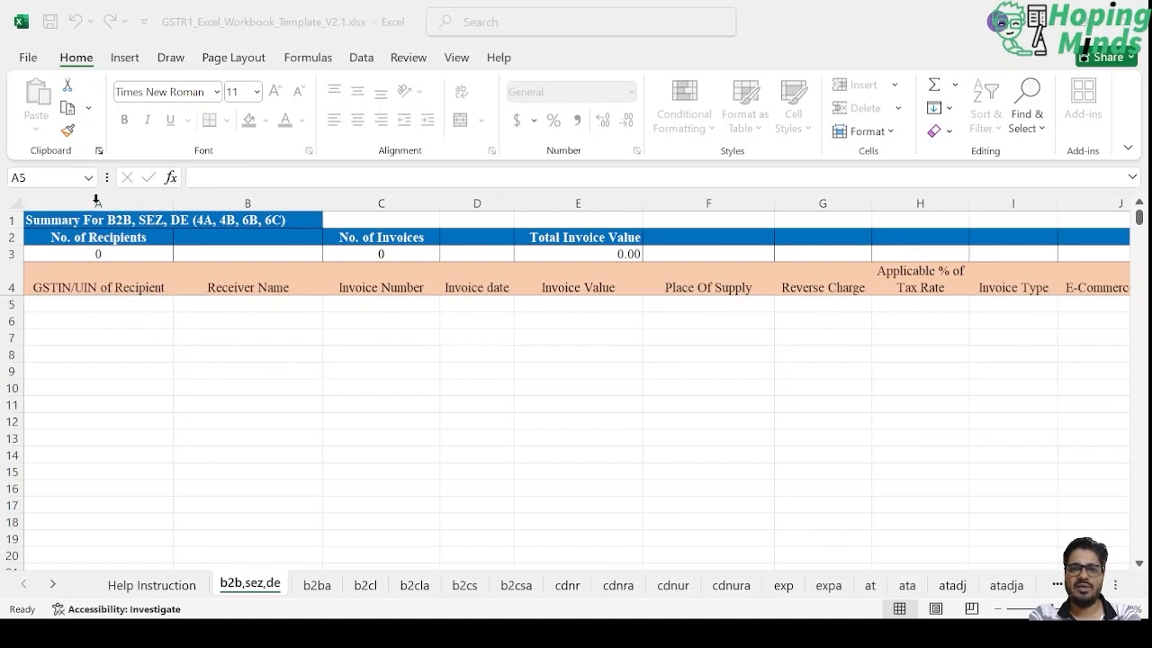
click(156, 183)
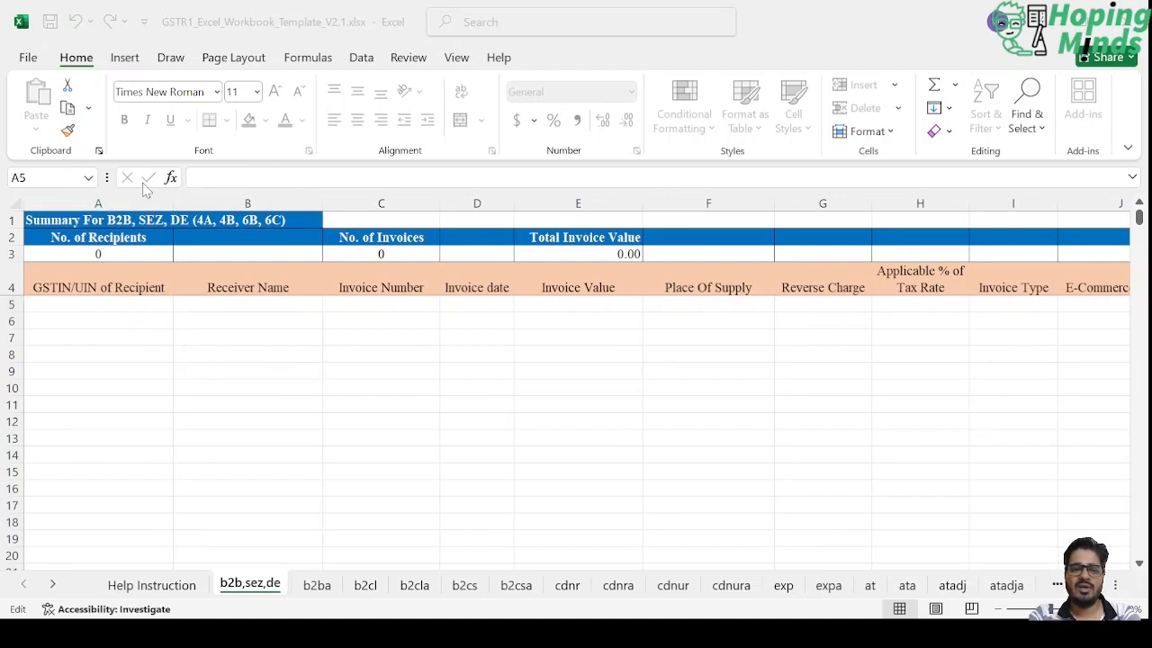
click(147, 179)
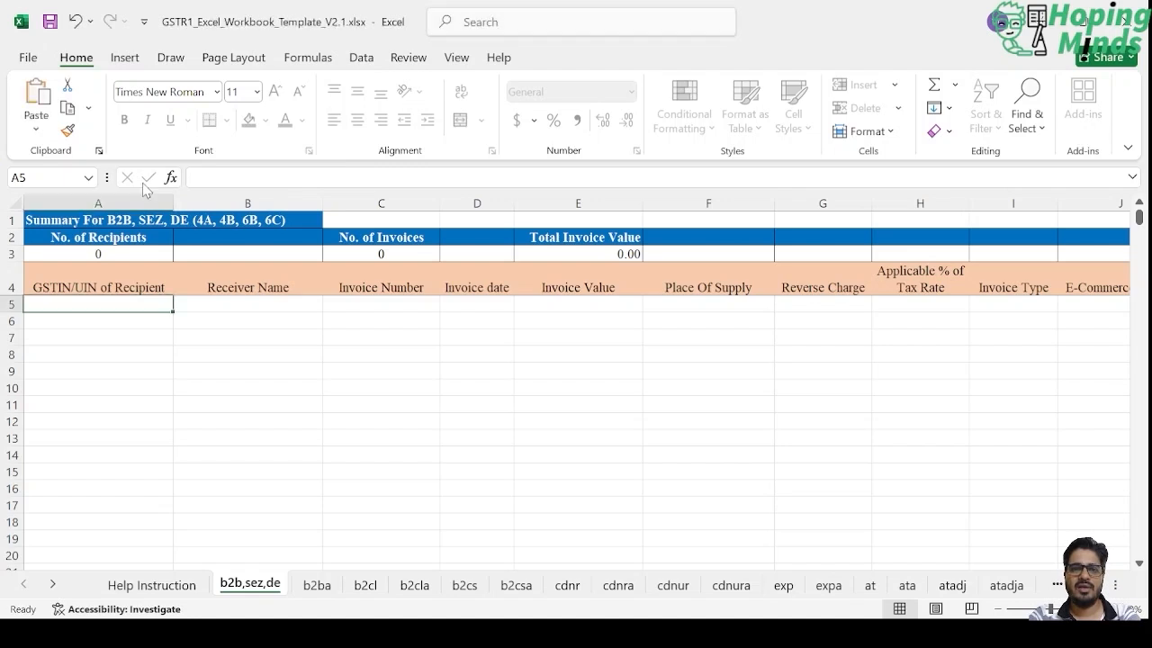
click(228, 182)
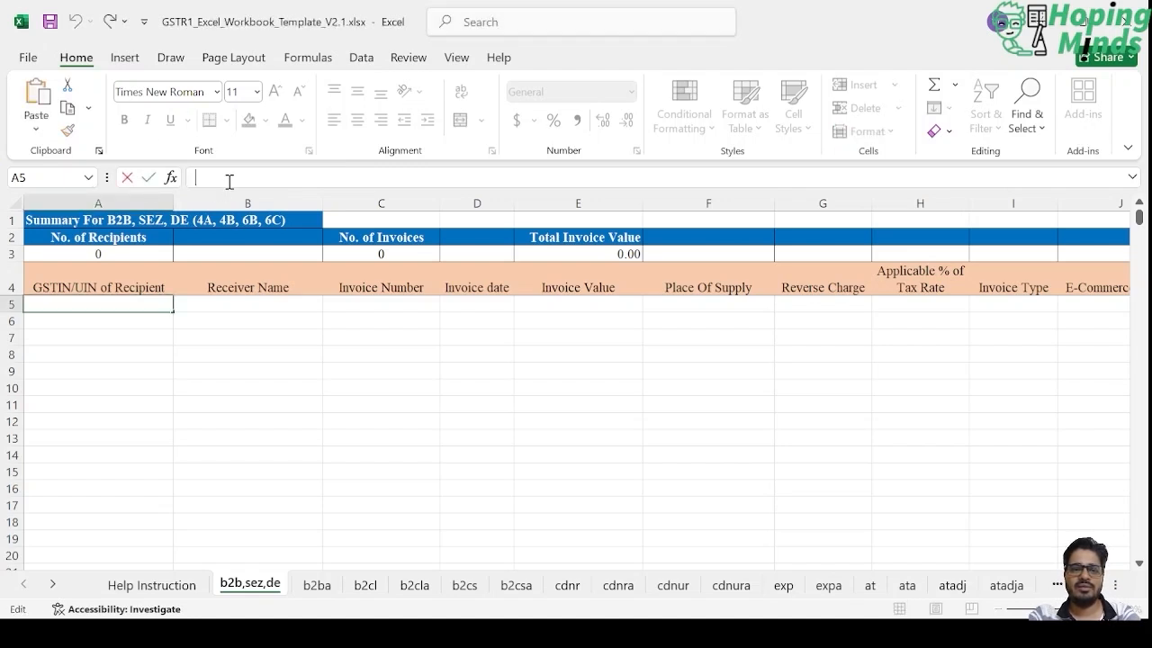
key(ctrl+v)
key(Return)
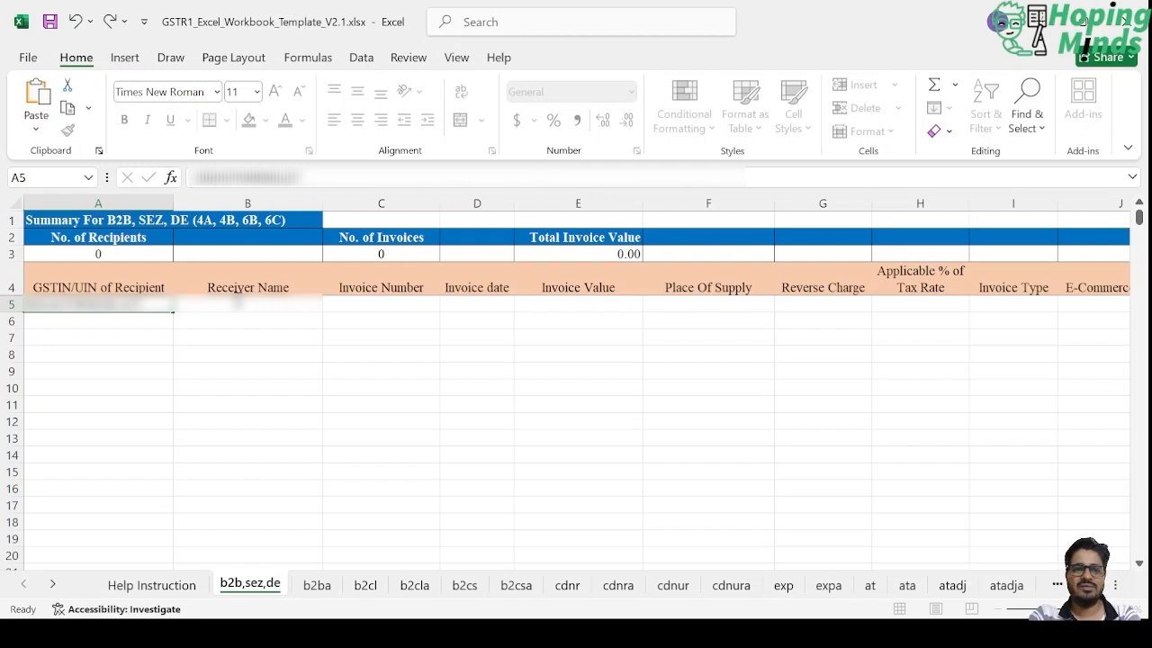
key(Down)
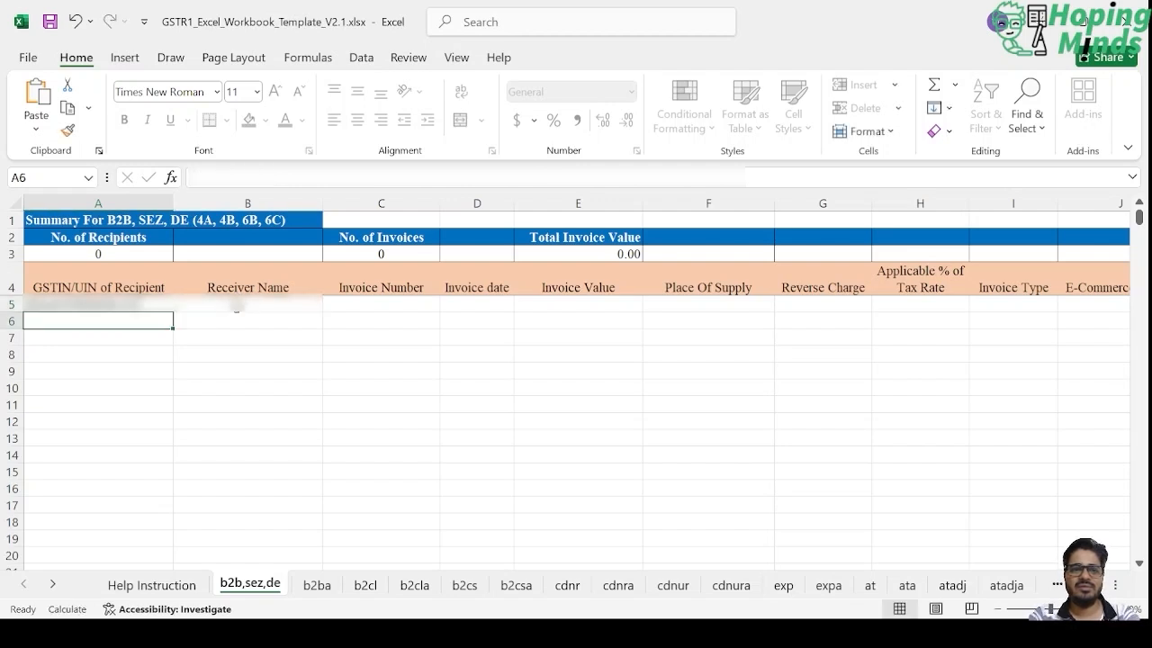
Step: Paste the receiver's name into cell B5
click(236, 304)
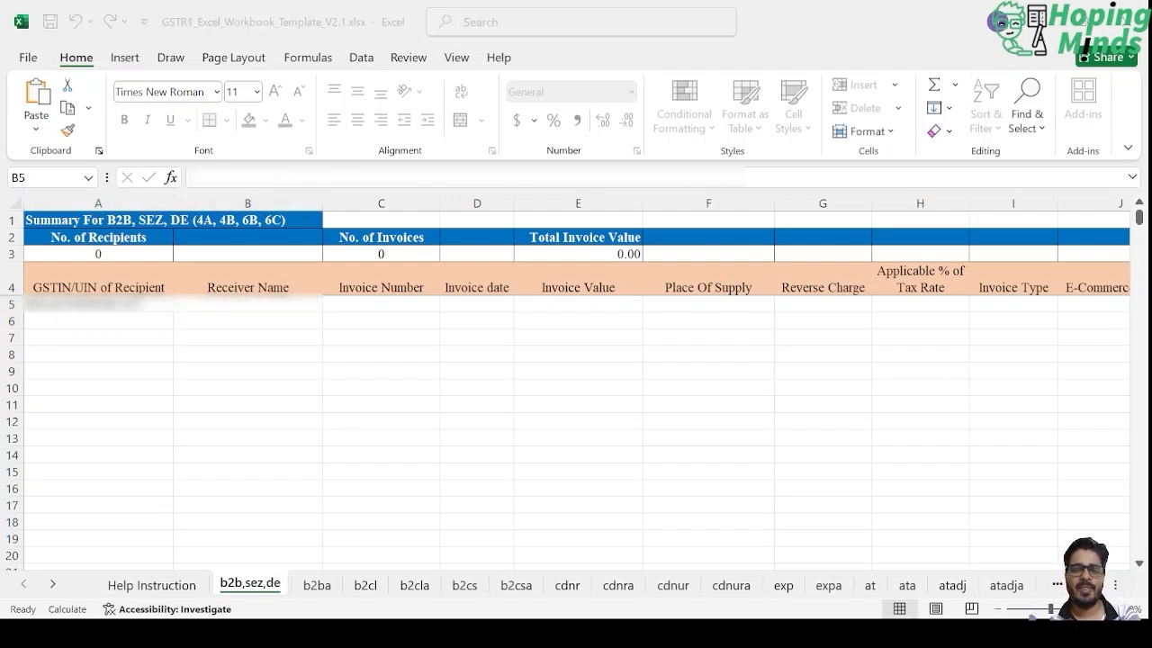
click(364, 176)
key(ctrl+v)
key(Tab)
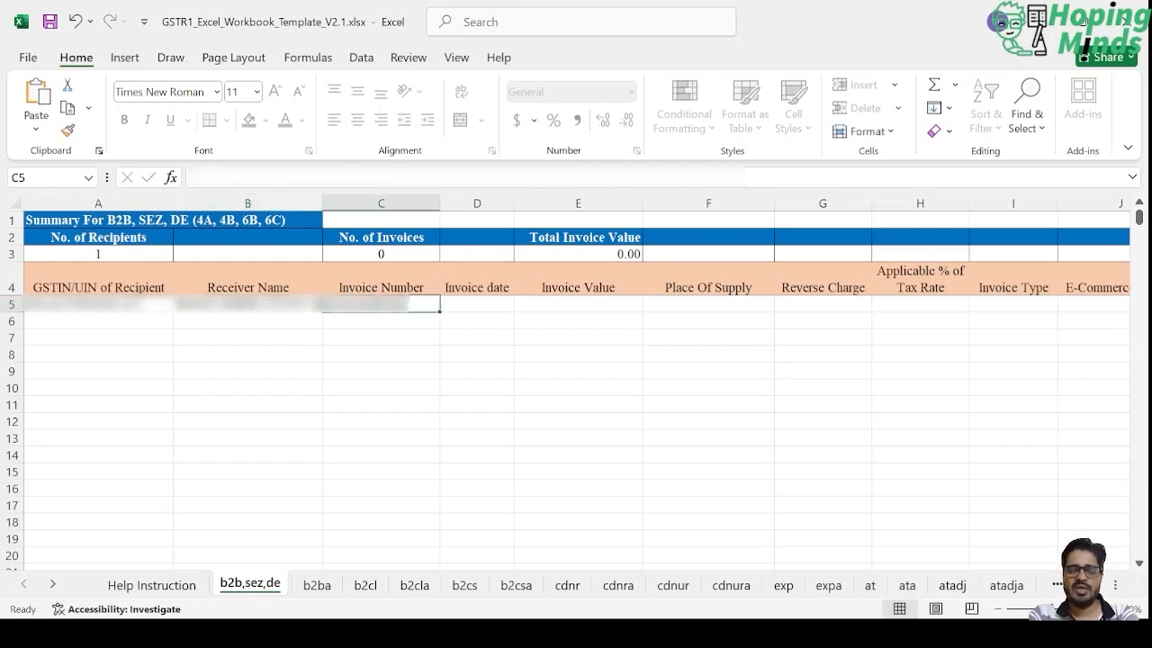
Step: Enter ABC/25-26/20 as the invoice number in cell C5
text(ABC)
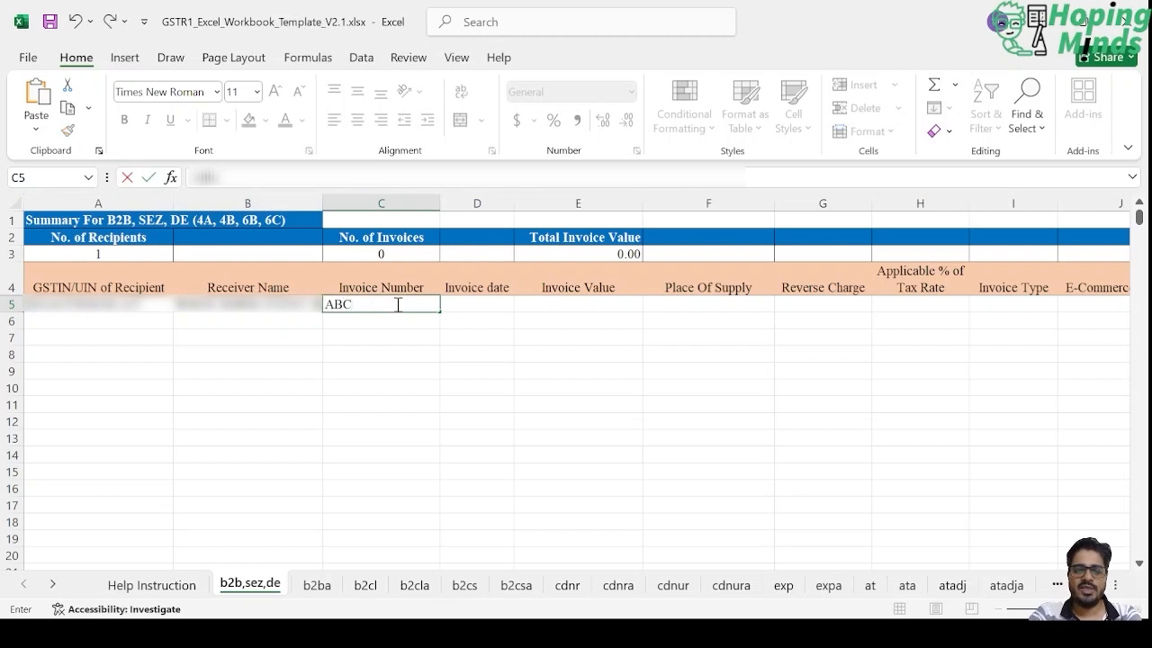
text(/)
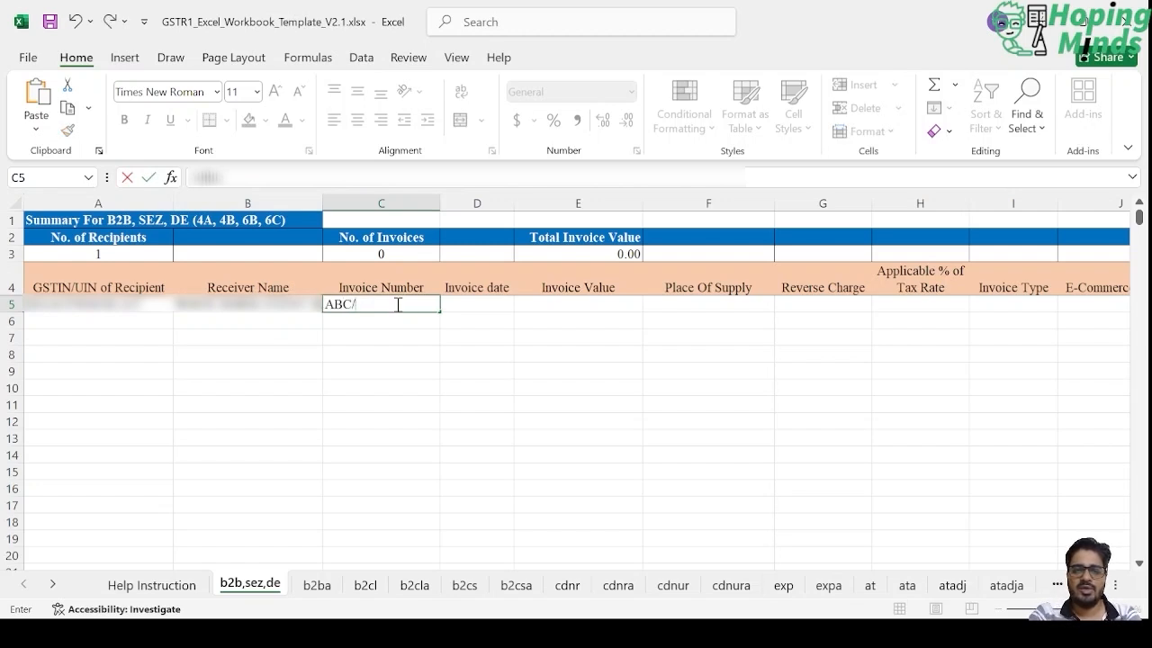
text(25-26)
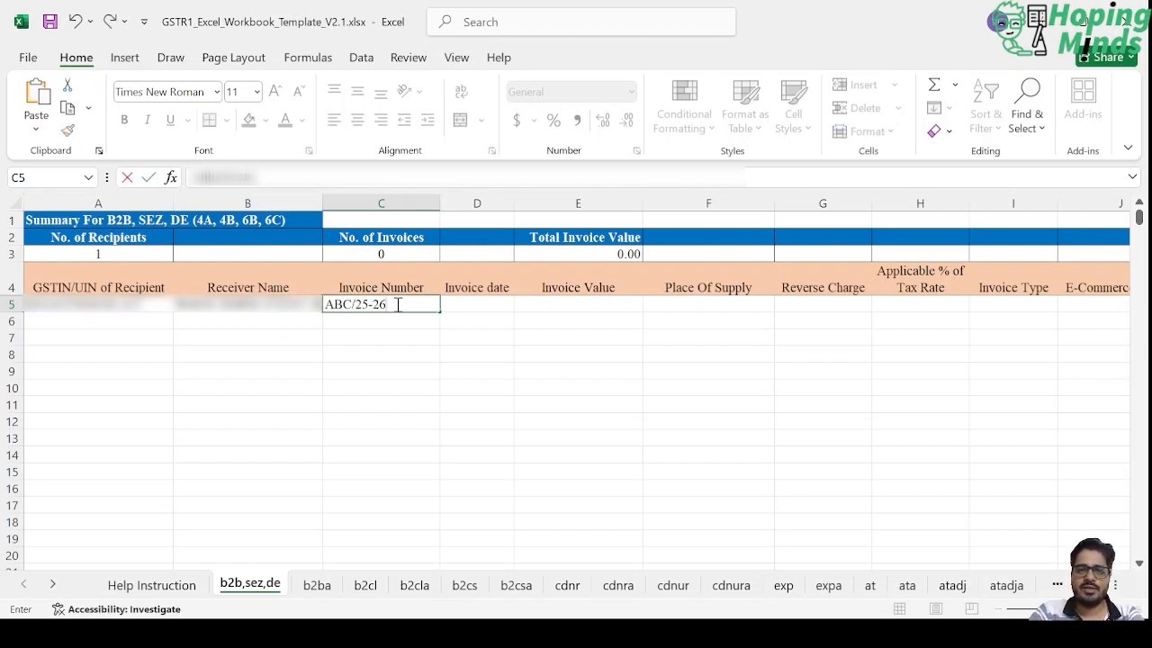
text(/20)
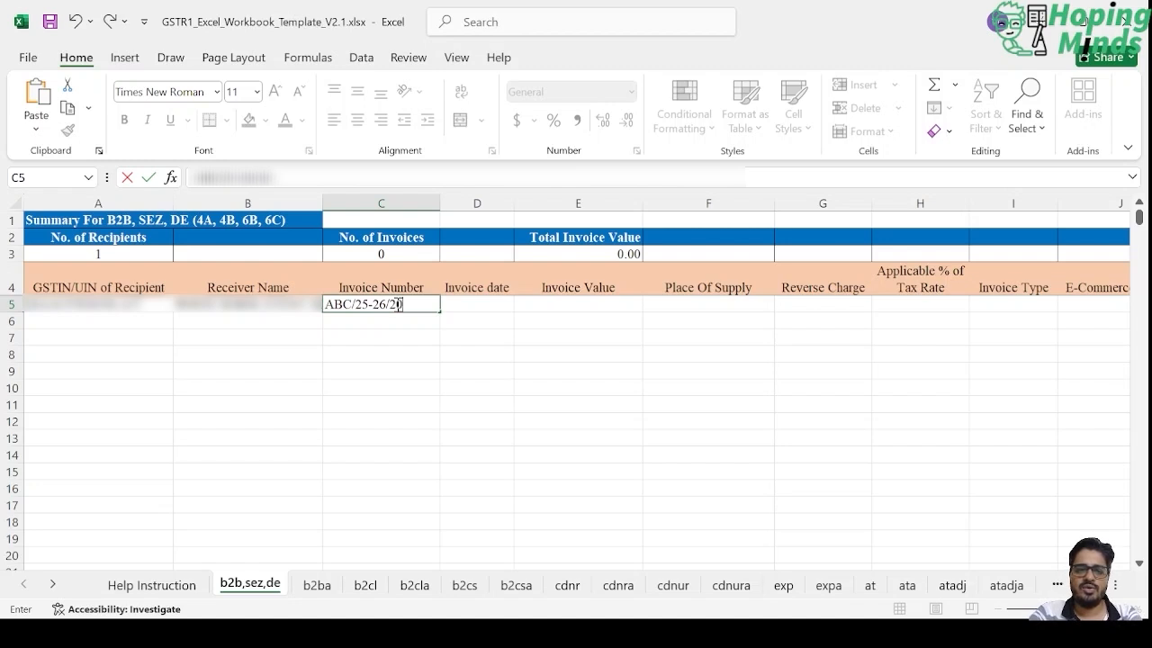
key(ctrl+Return)
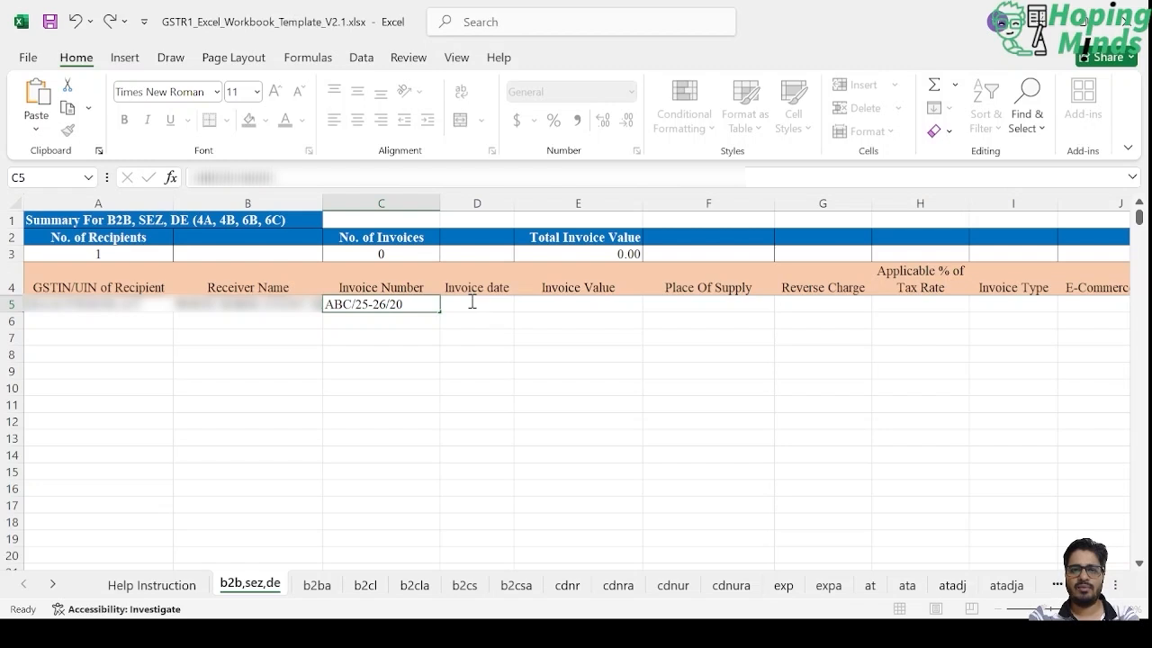
Step: Enter 05/06/2025 as the invoice date in cell D5
key(alt+Tab)
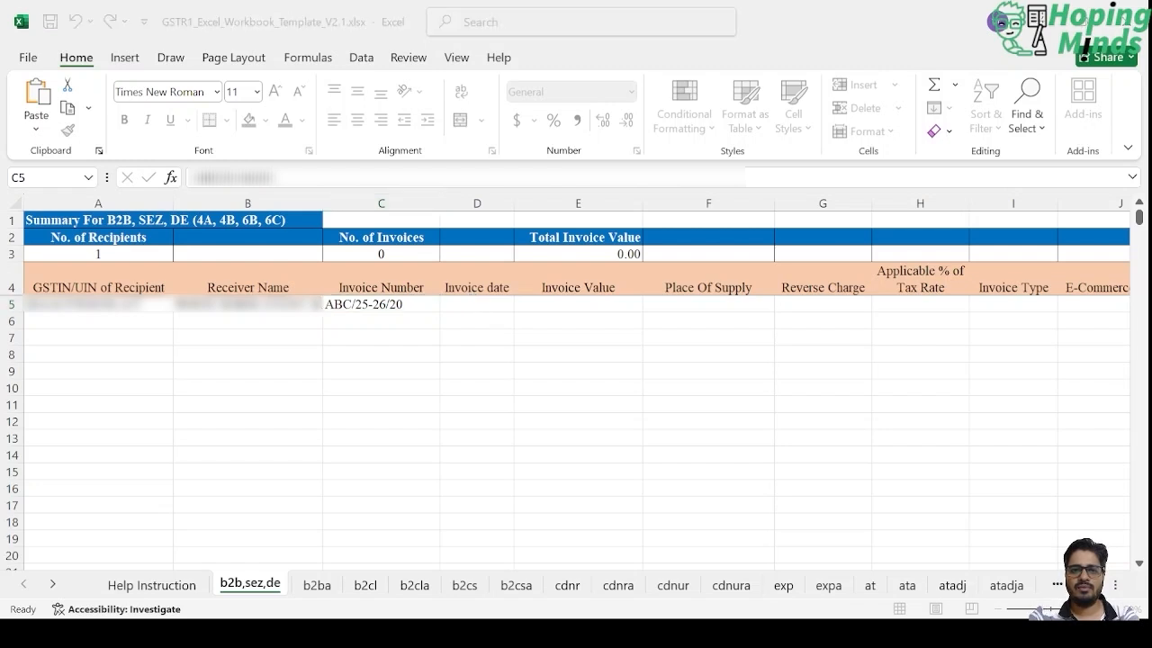
click(477, 304)
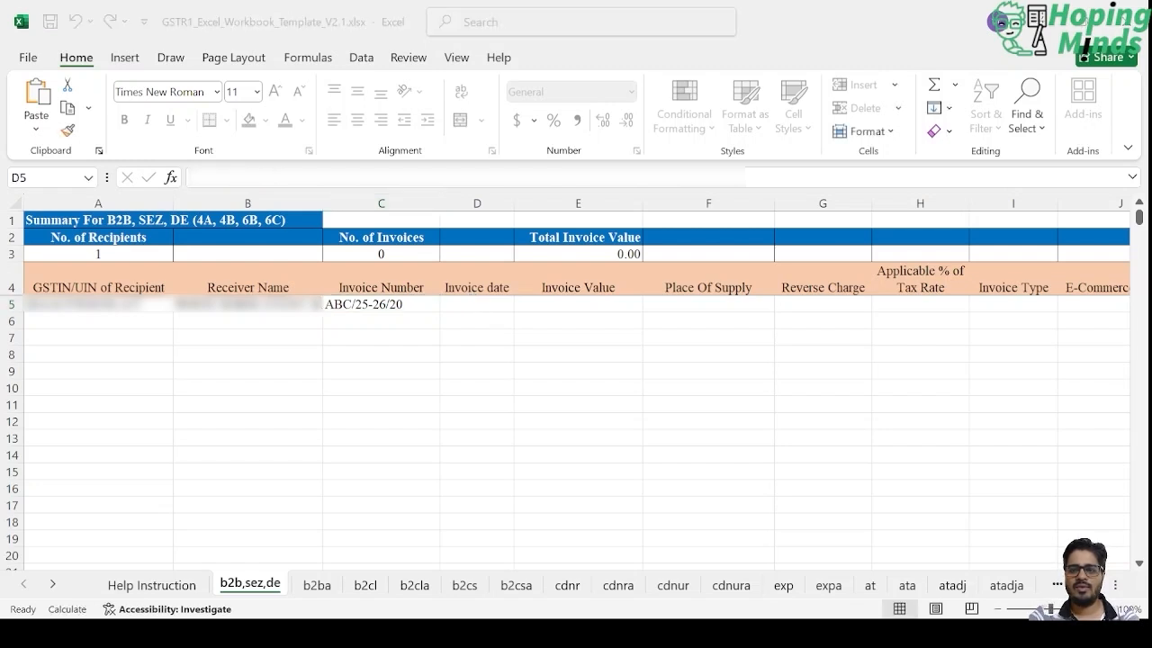
click(994, 281)
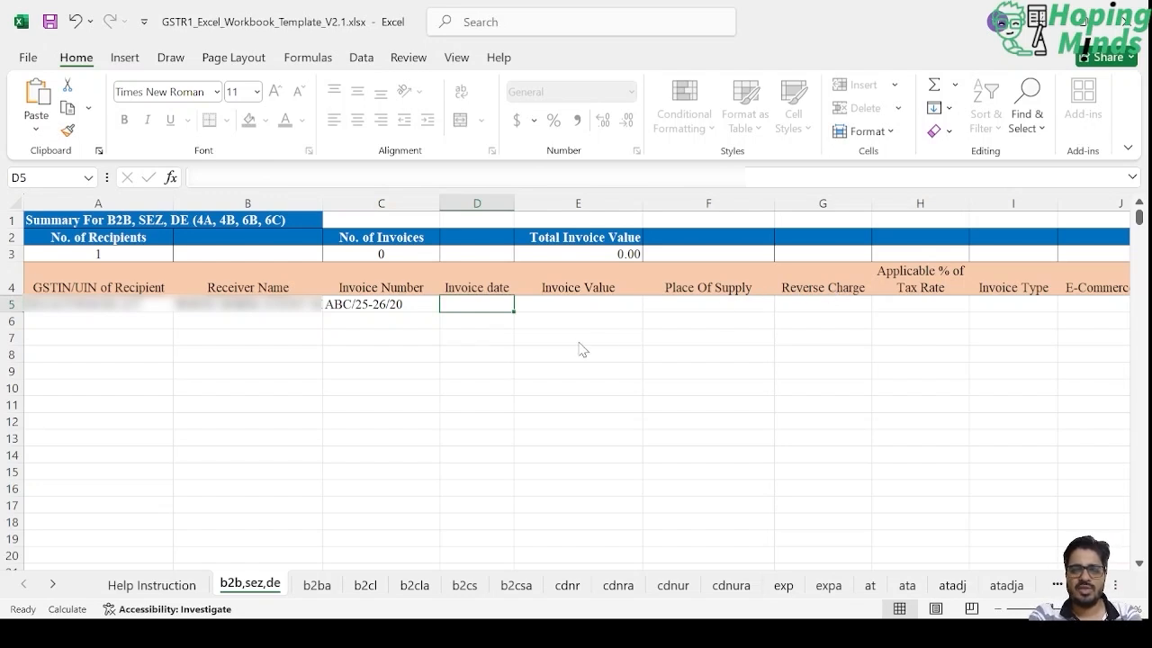
text(05)
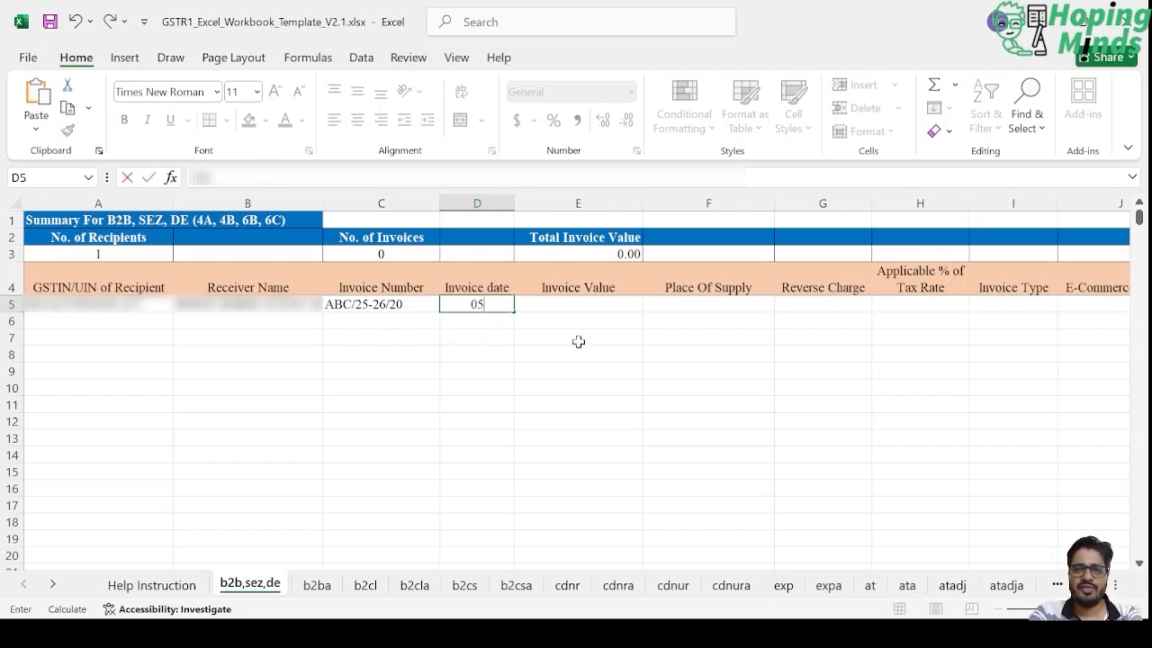
text(/06)
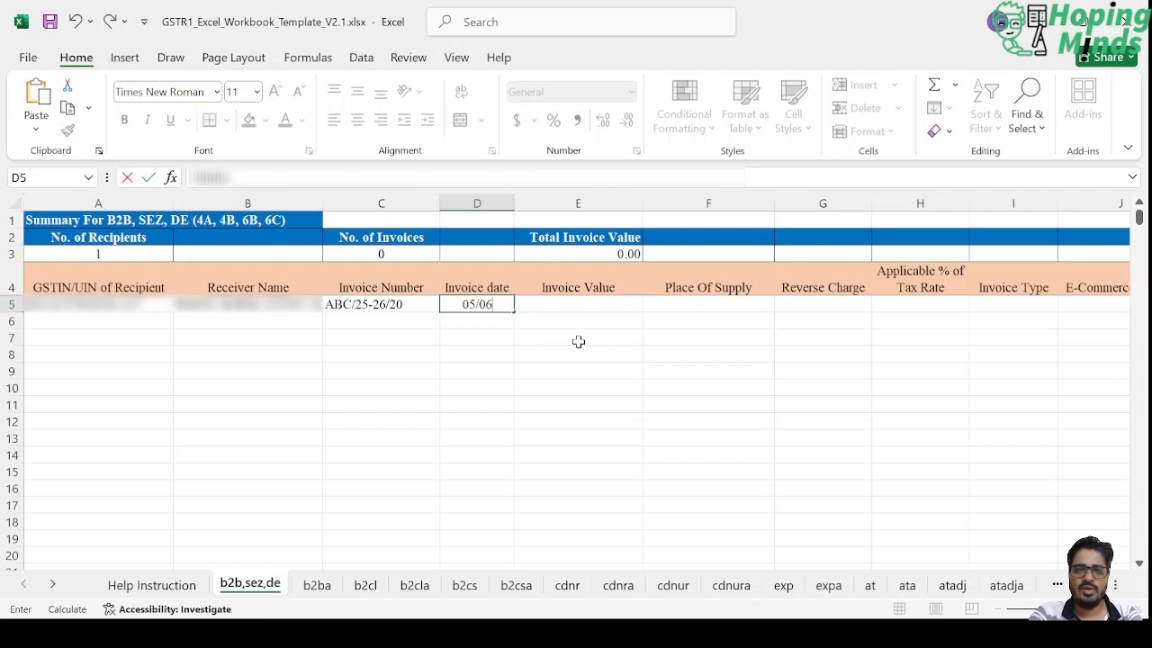
text(/2025)
key(ctrl+Return)
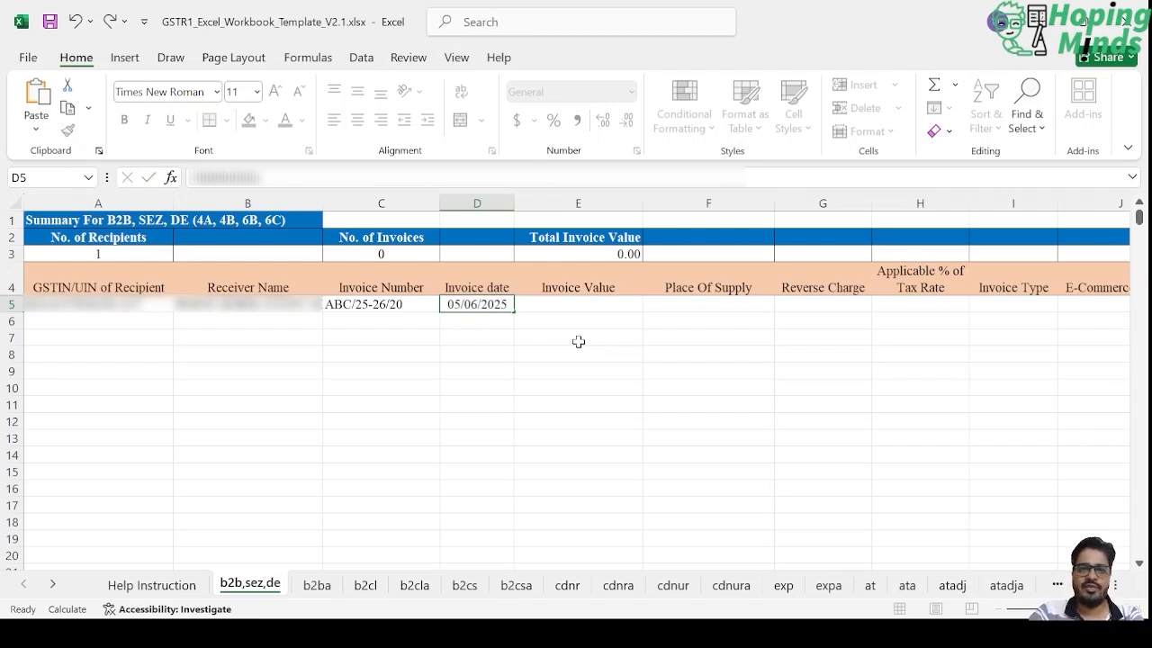
key(alt+Tab)
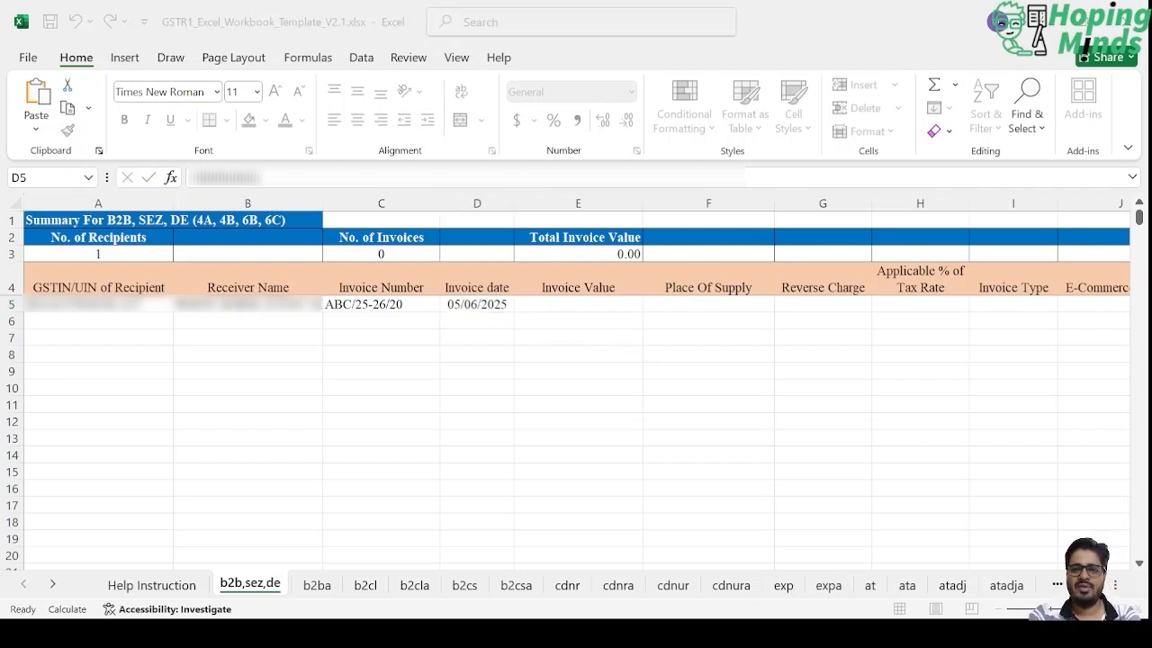
key(Tab)
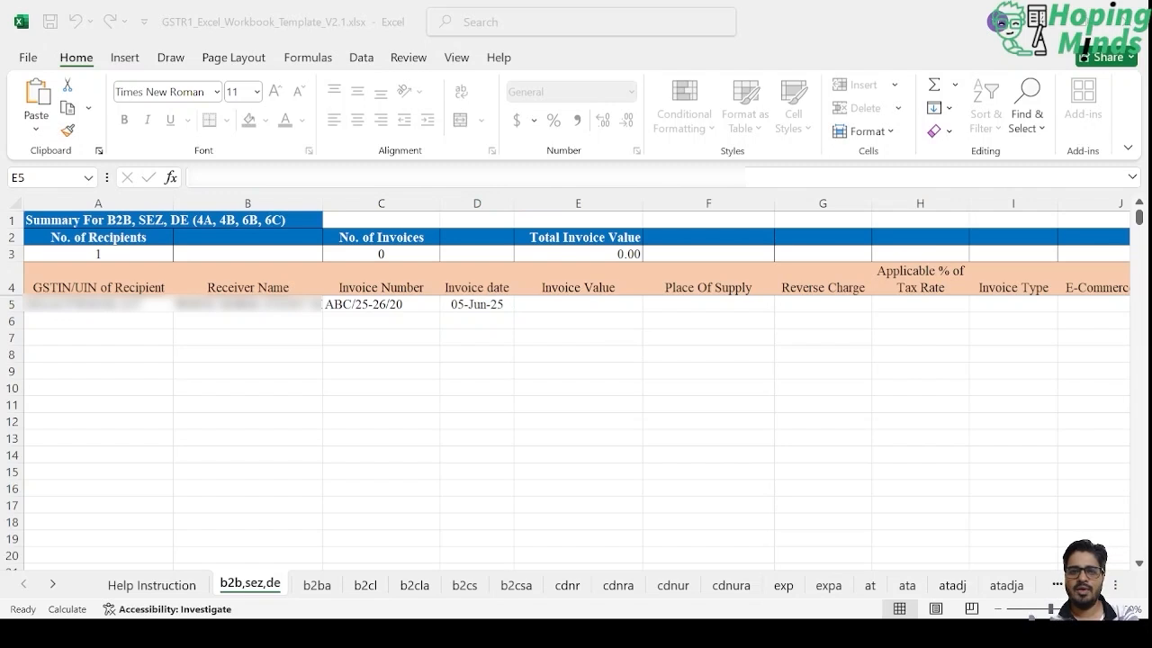
Step: Enter 11800 as the invoice value in cell E5
key(alt+Tab)
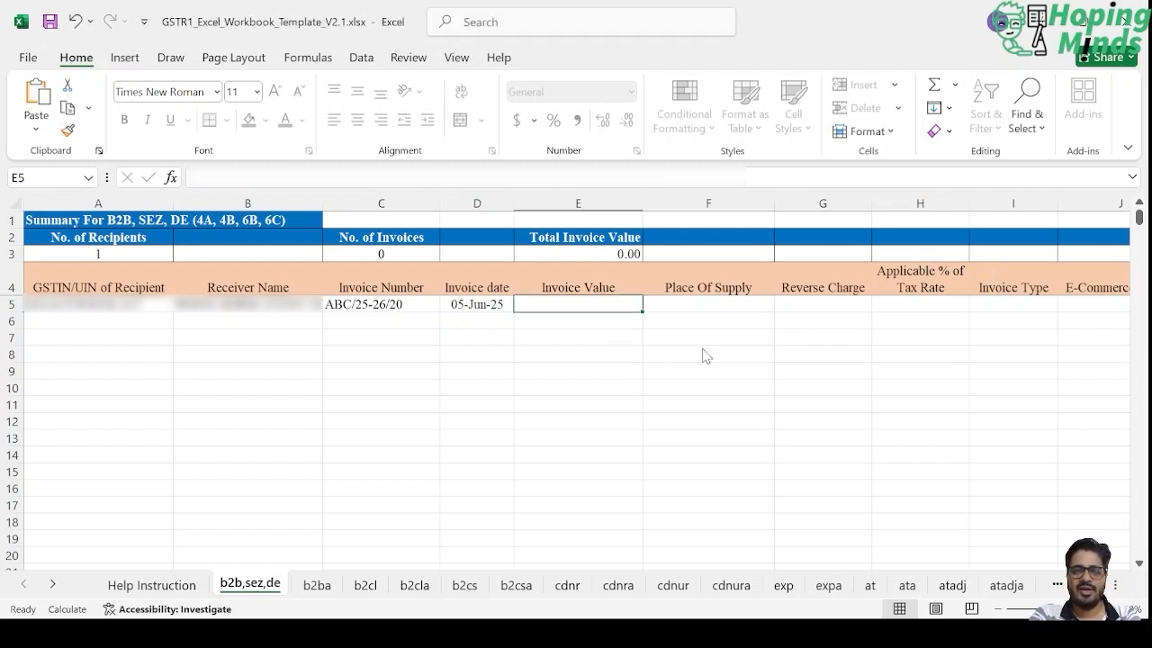
text(11)
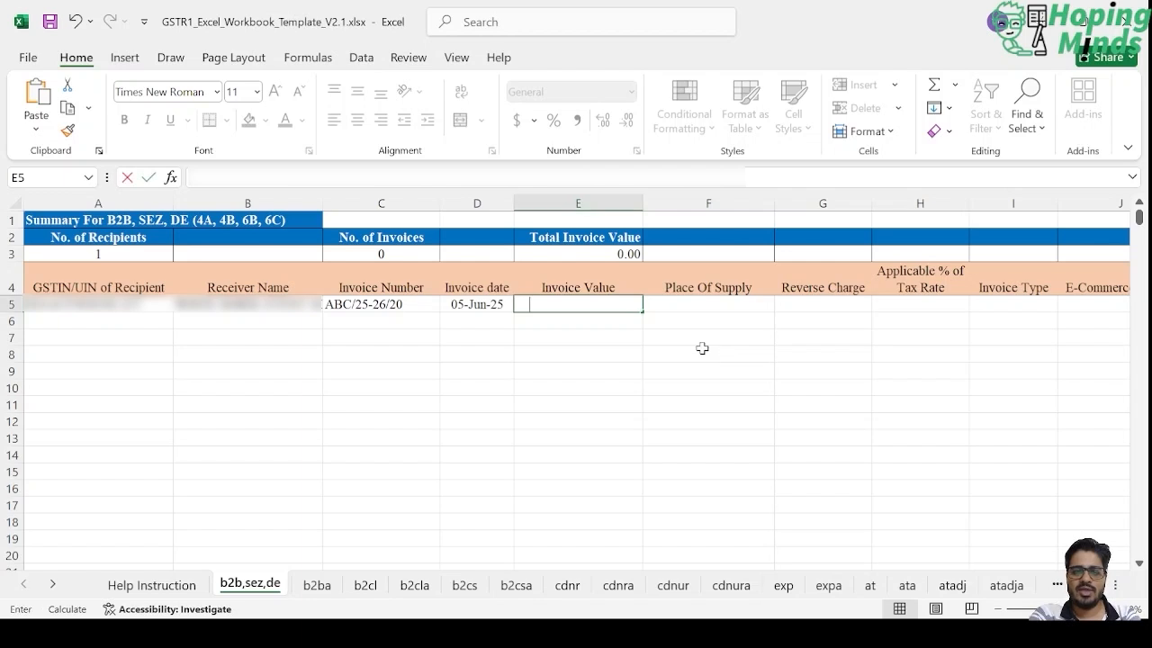
key(BackSpace)
text(1800)
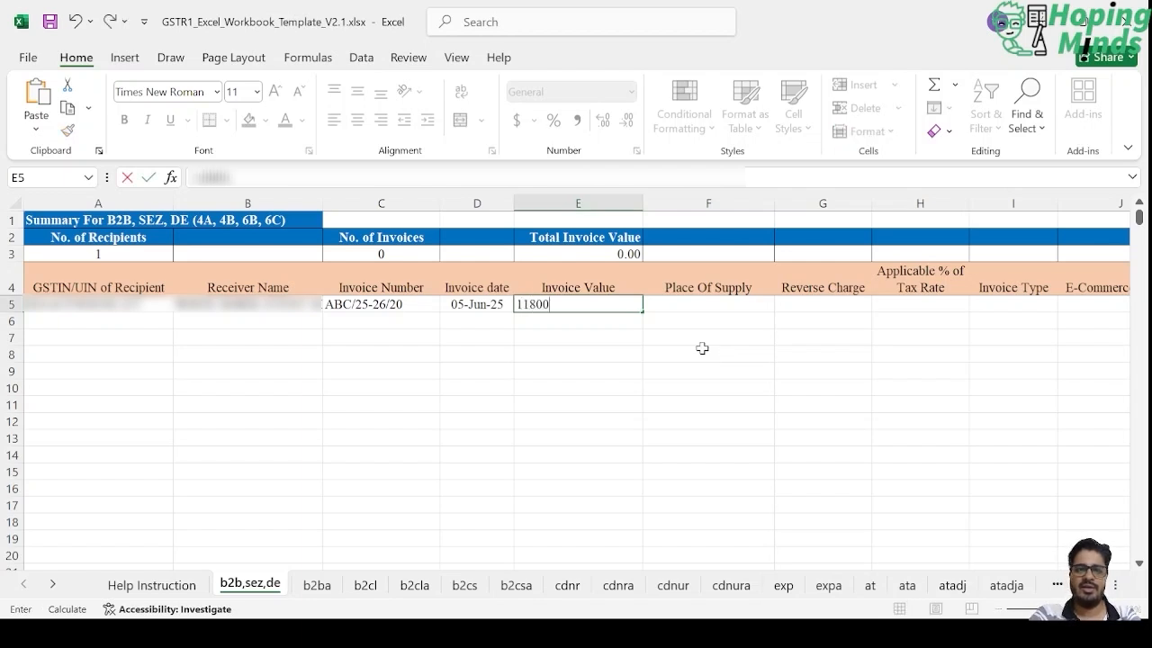
key(ctrl+Return)
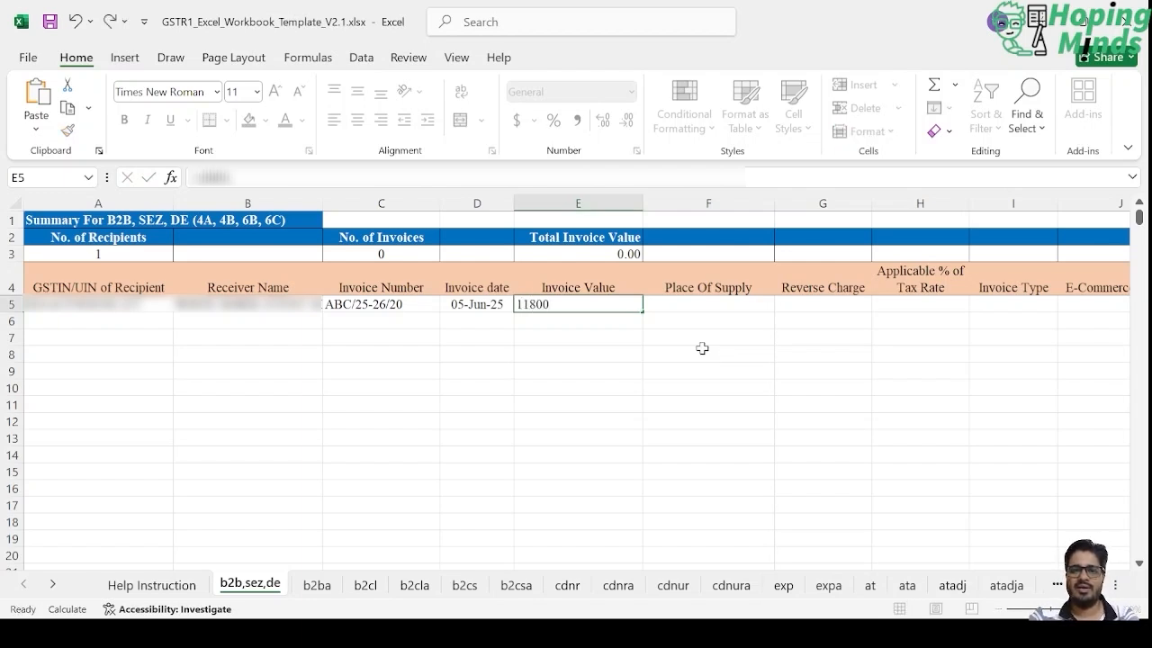
key(alt+Tab)
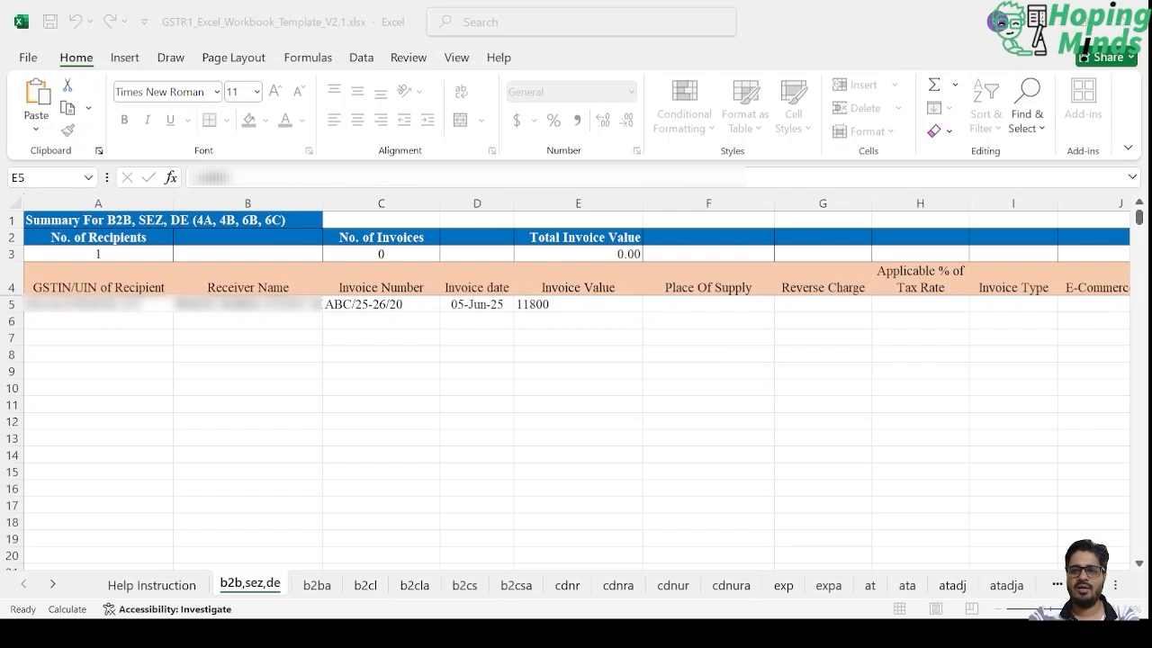
key(Tab)
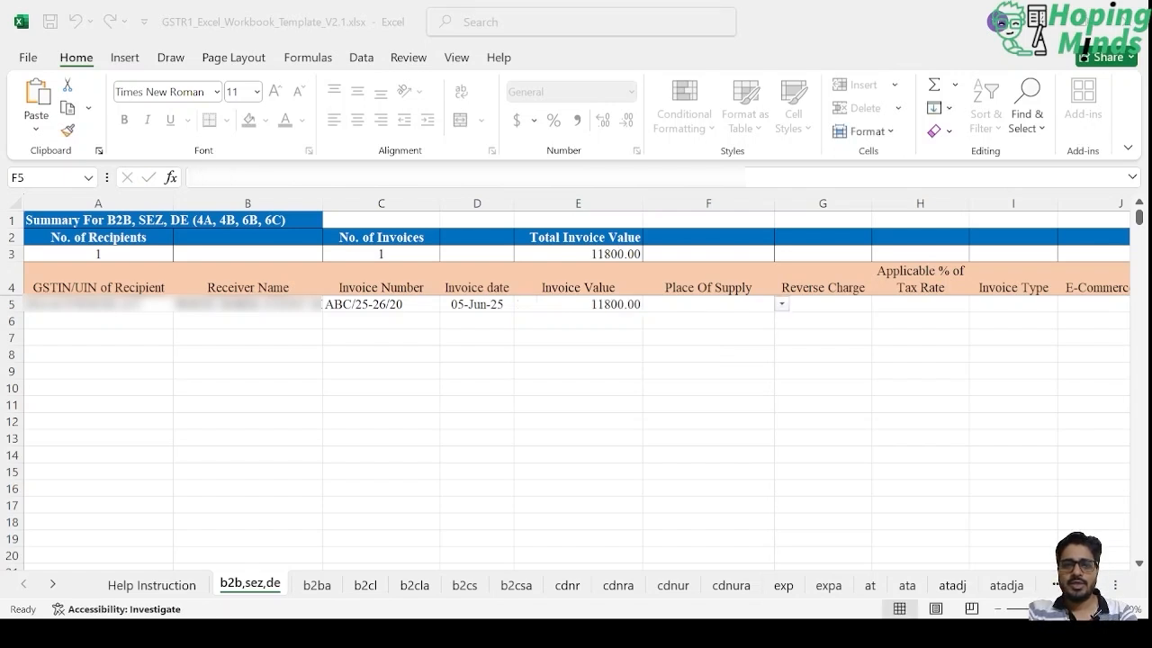
Step: Set the place of supply in cell F5 to 20-Jharkhand
key(alt+Tab)
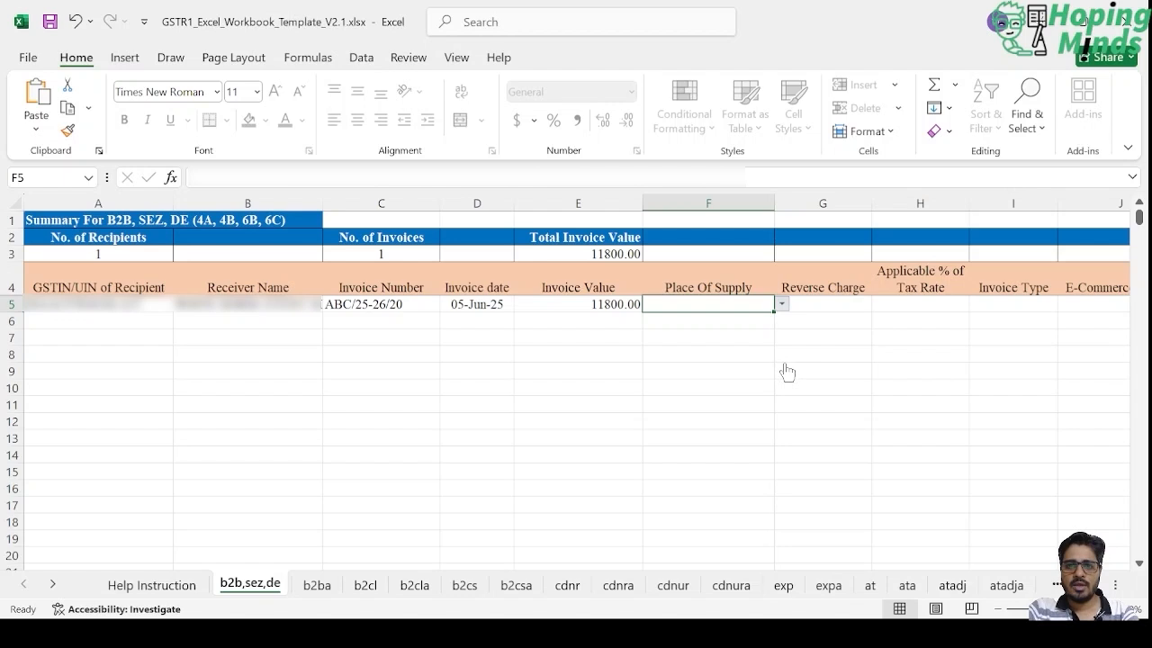
click(714, 341)
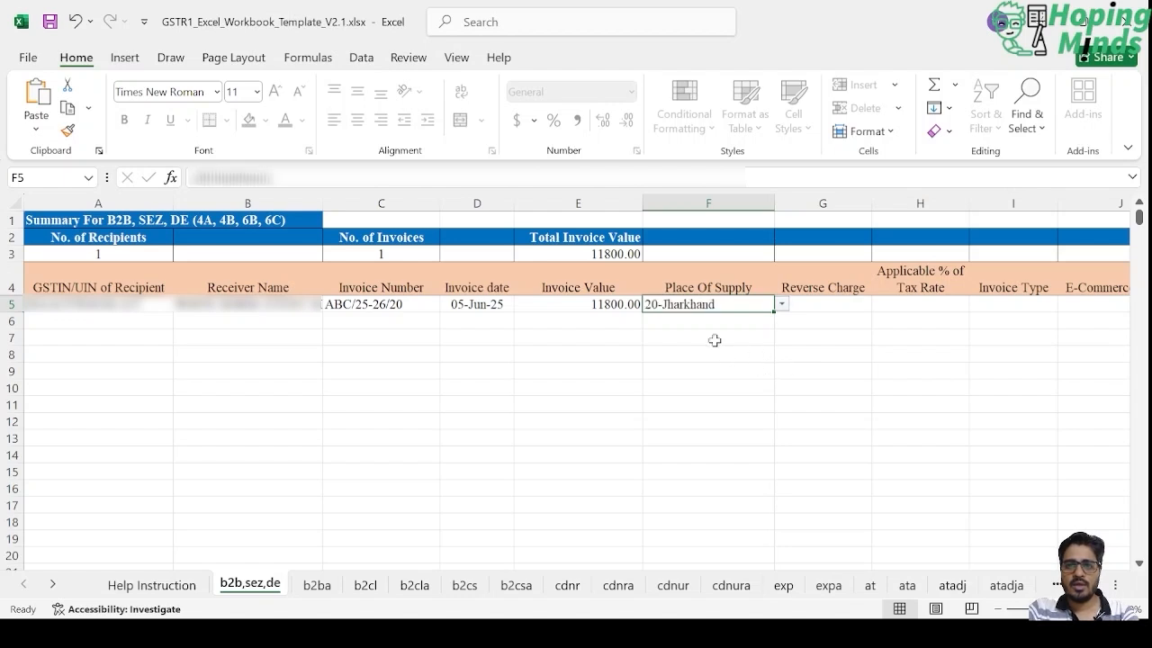
click(819, 307)
key(Tab)
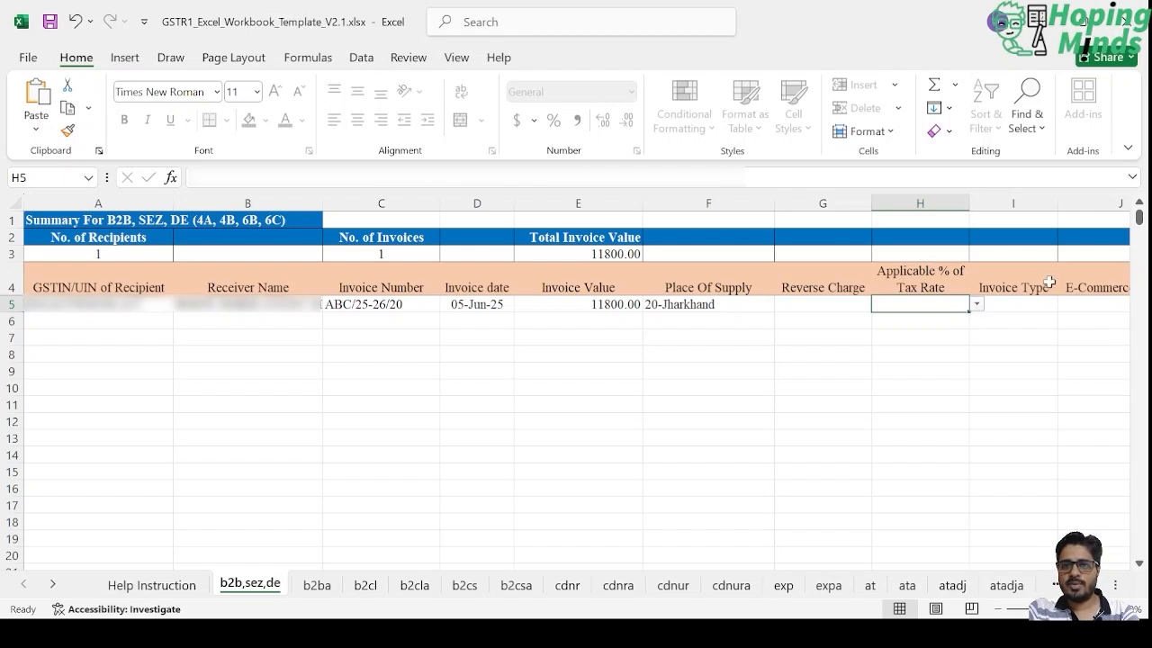
Step: Set the tax rate of the invoice row to 18.00 in cell K5
click(1041, 308)
key(Right)
key(Right)
key(Right)
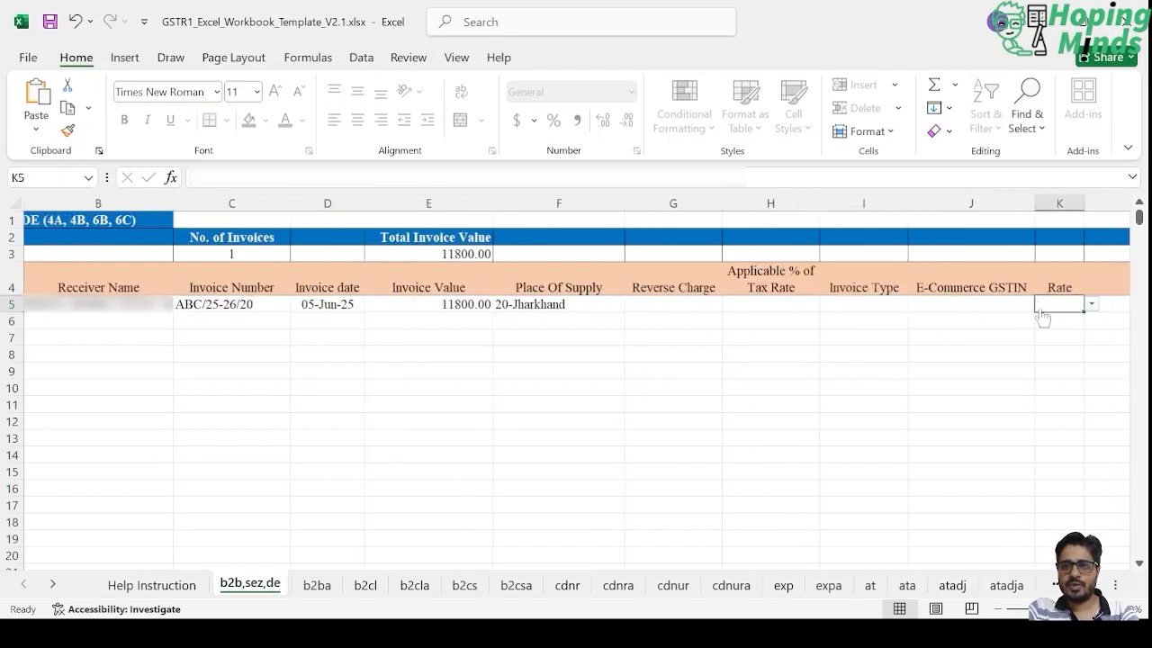
click(913, 306)
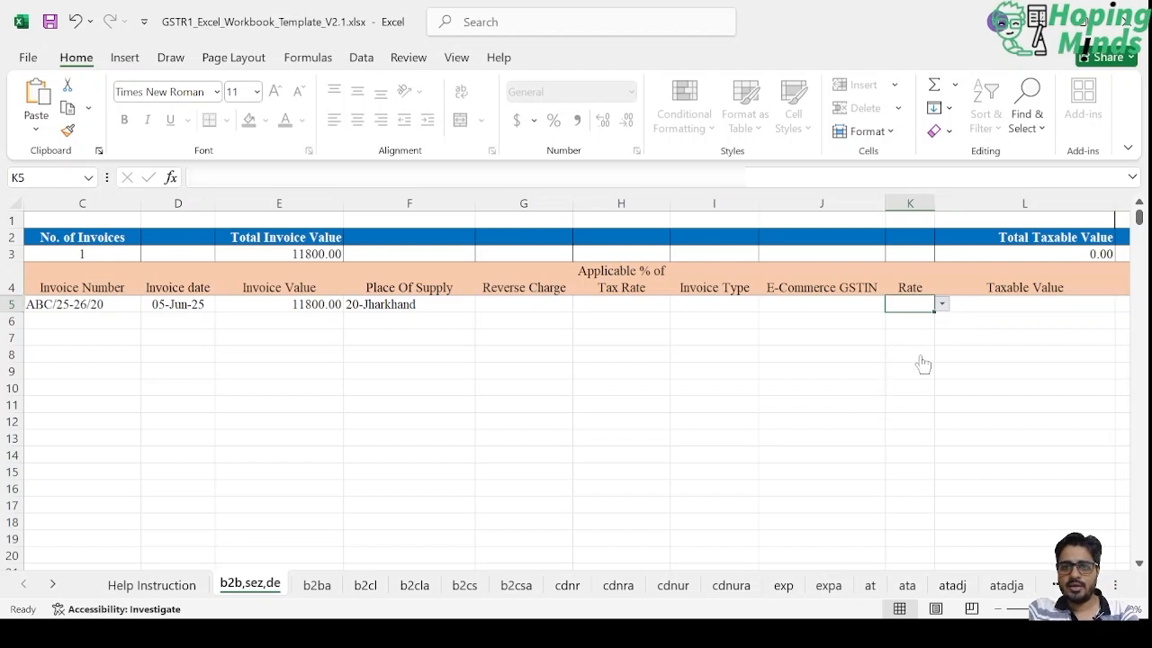
click(862, 396)
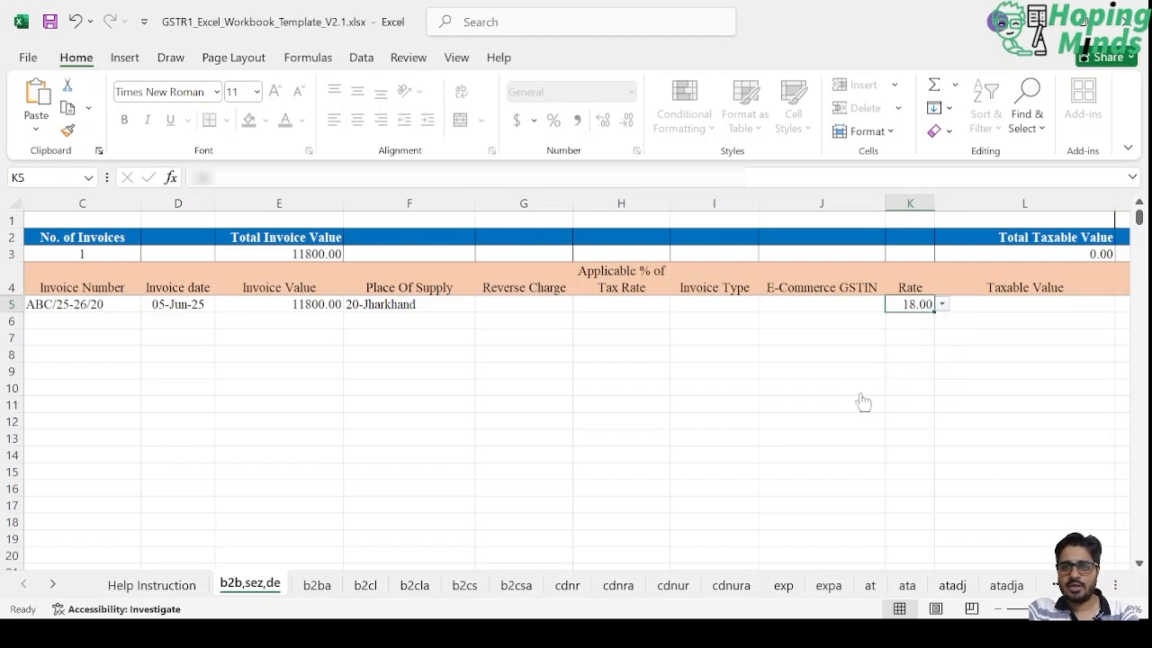
Step: Enter 10000 as the taxable value of the invoice in cell L5, leaving the cess amount blank
click(1039, 305)
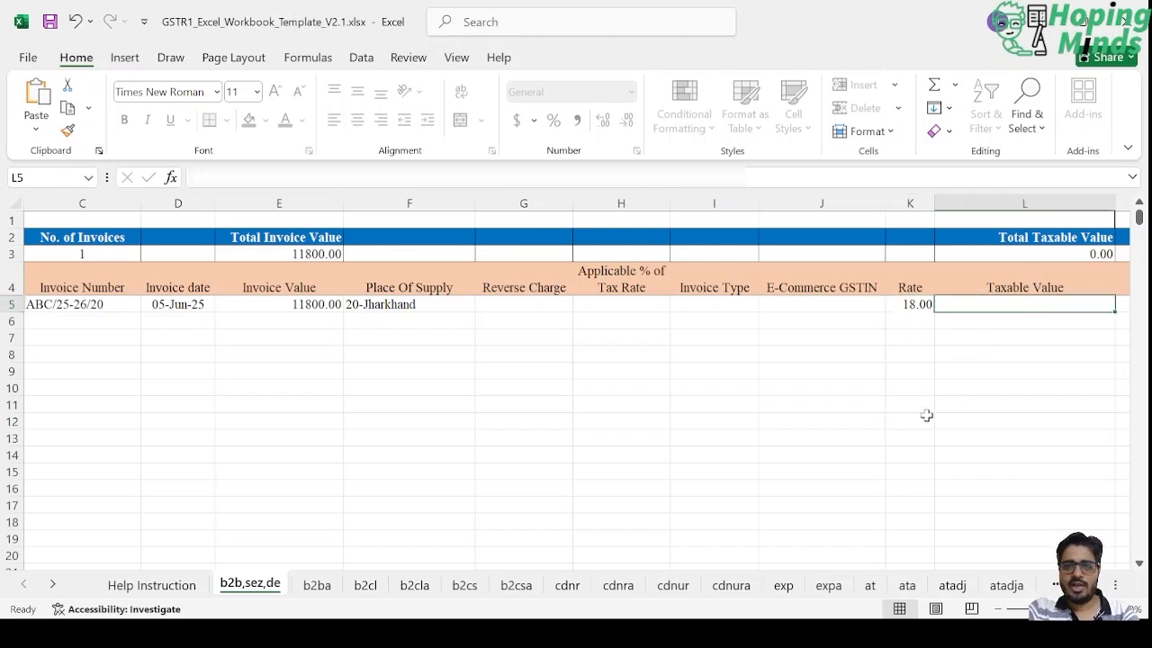
text(10000)
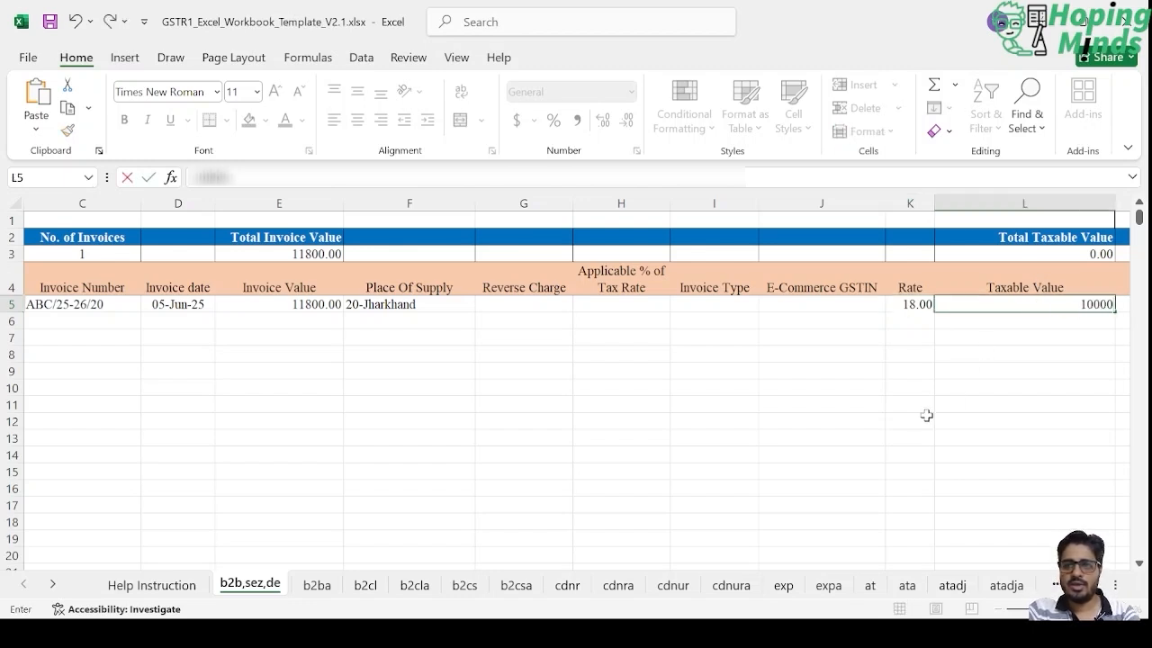
key(Tab)
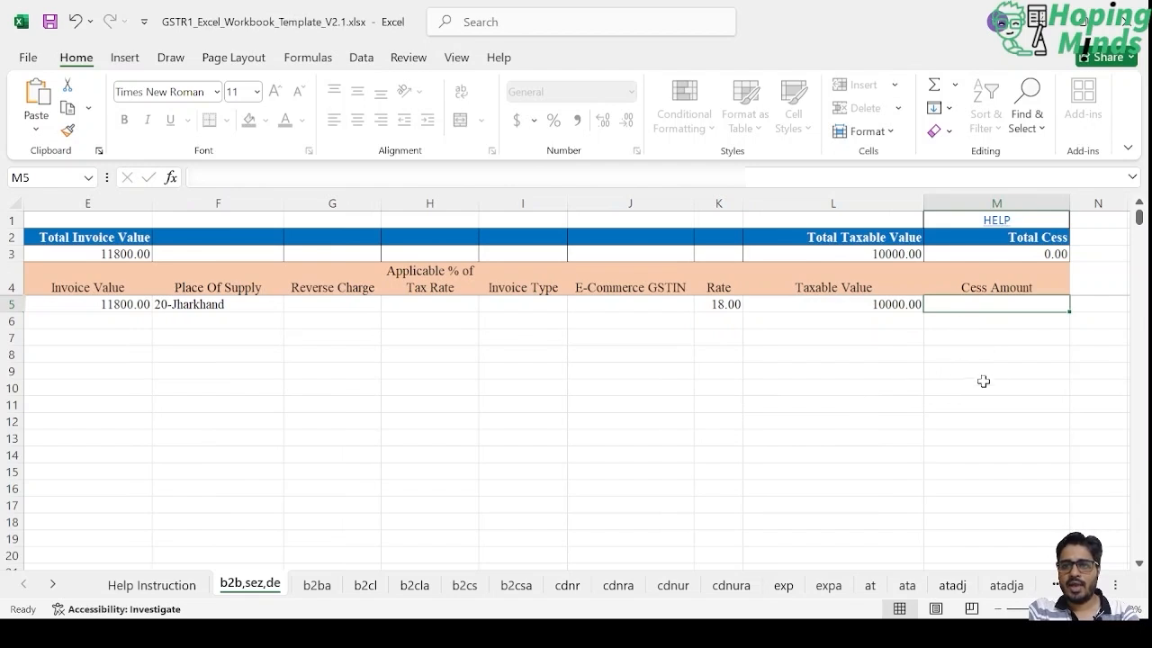
click(1002, 418)
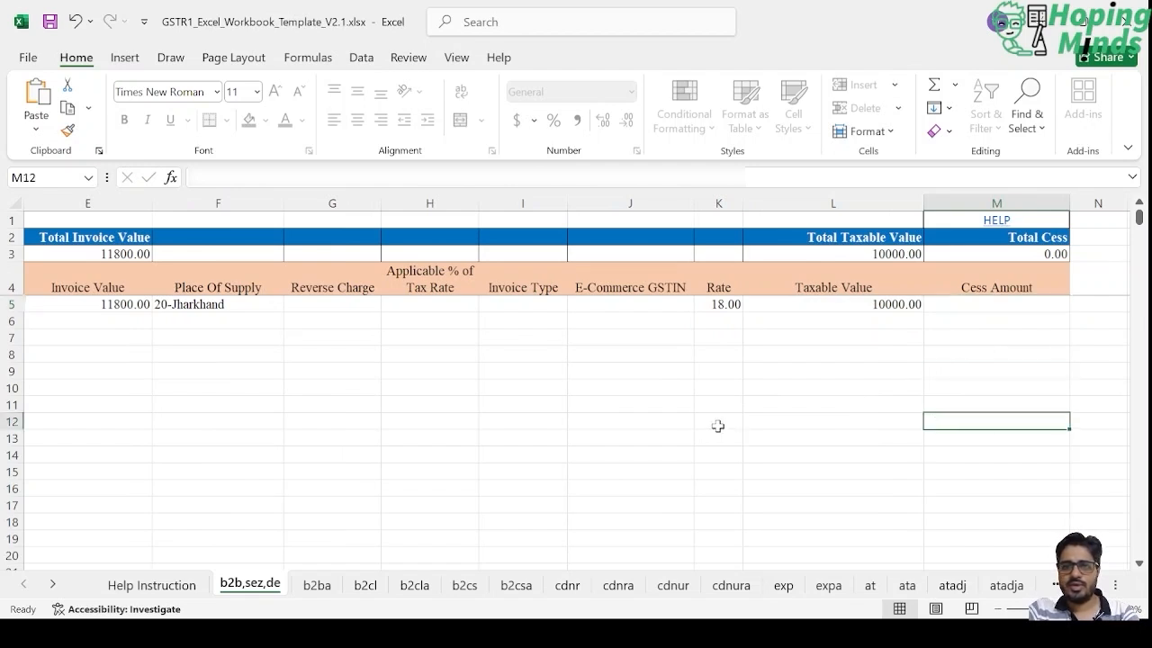
scroll(717, 426, left, 5)
scroll(717, 425, left, 3)
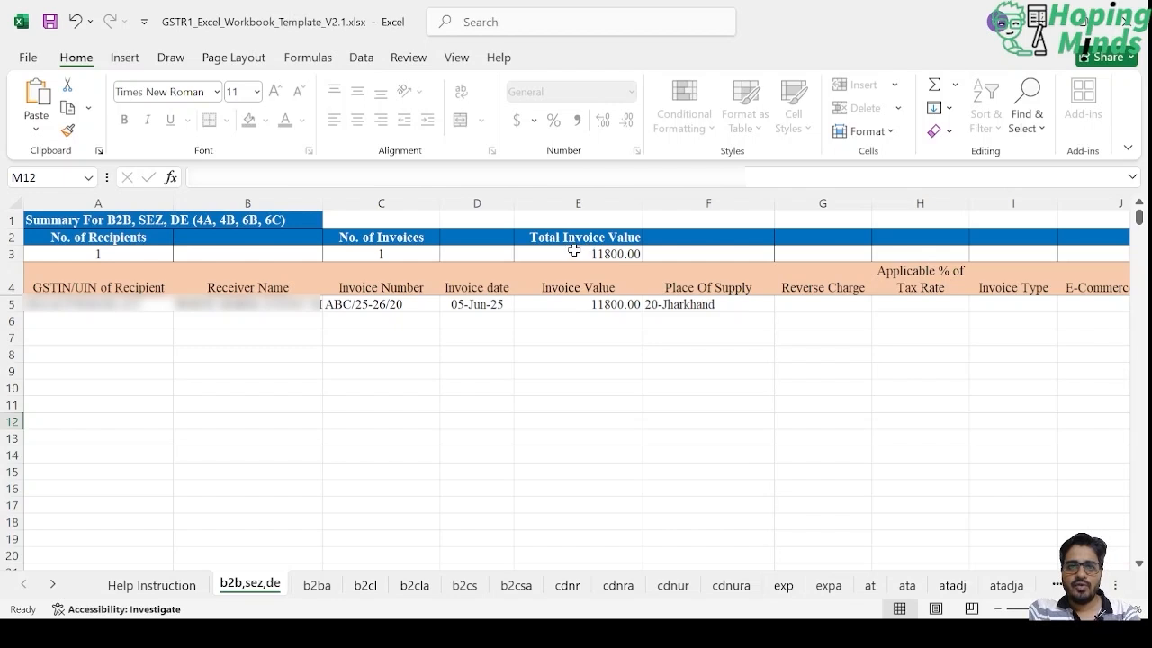
click(572, 254)
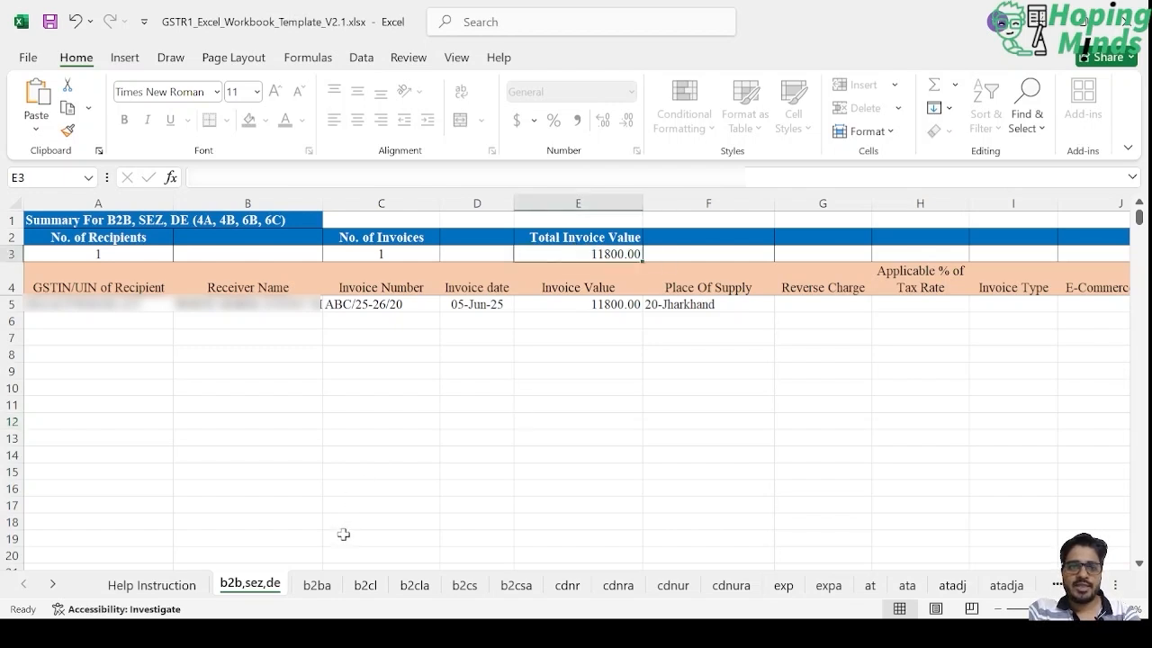
Step: On the b2cs sheet, set the supply type in cell A5 to OE
click(316, 585)
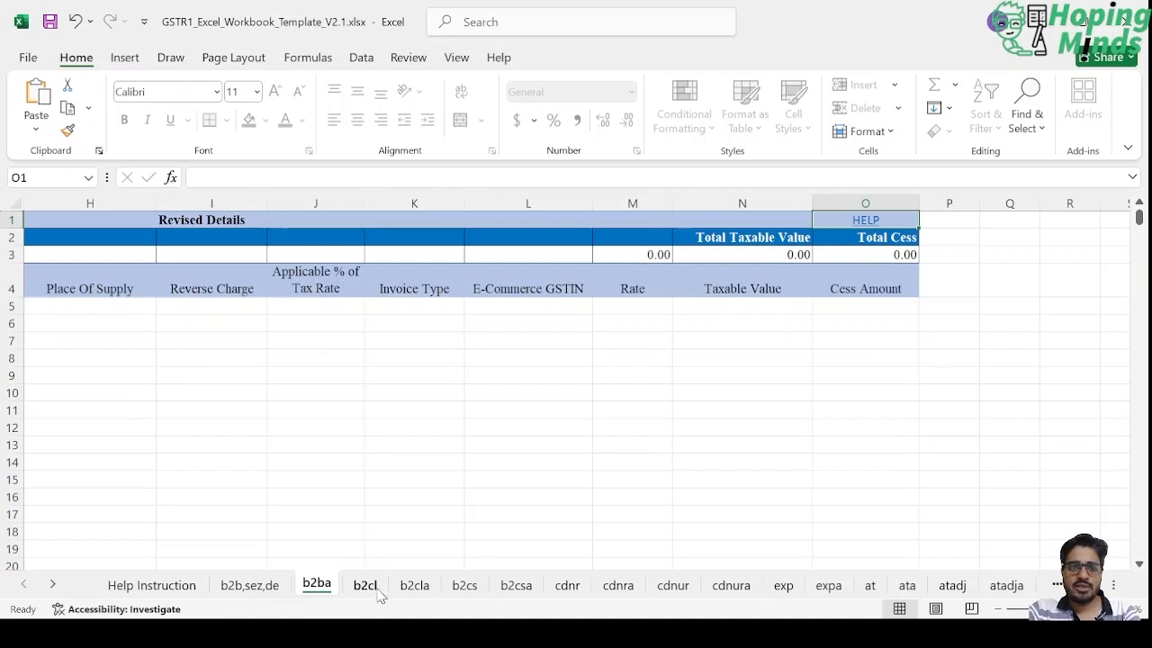
click(365, 586)
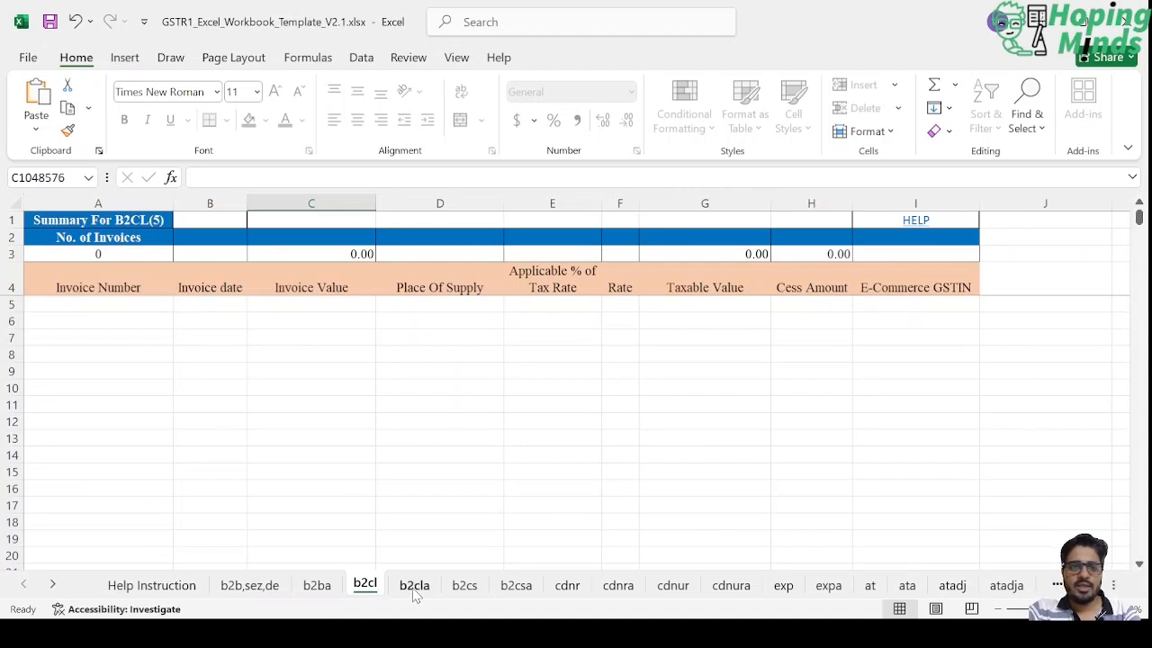
click(415, 590)
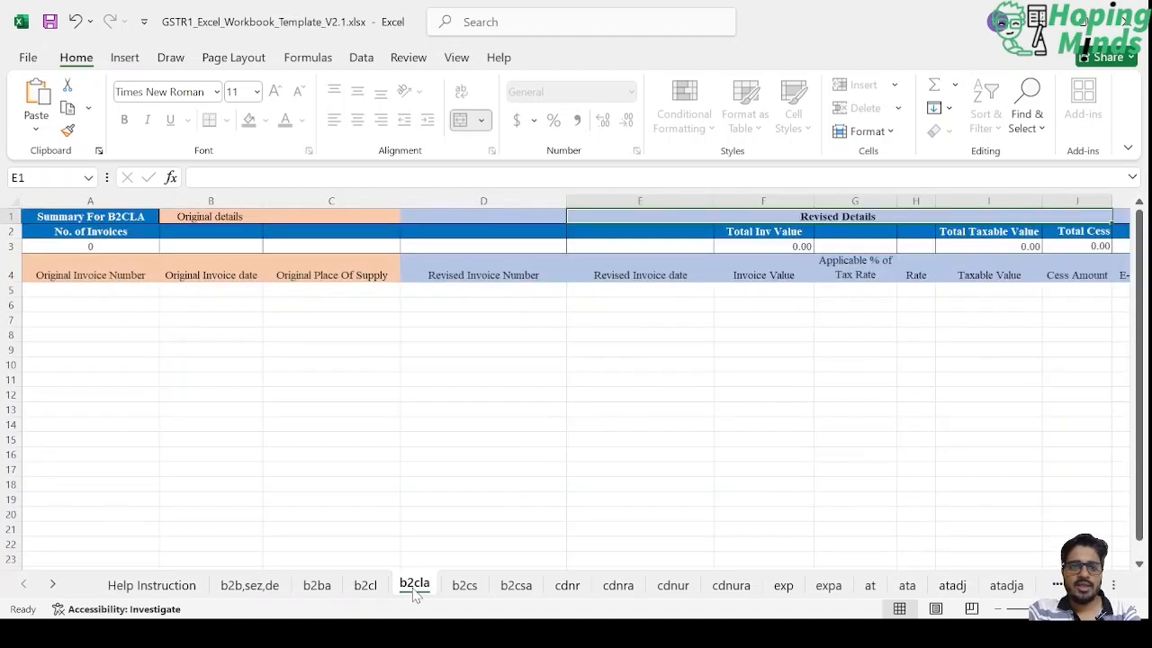
click(467, 591)
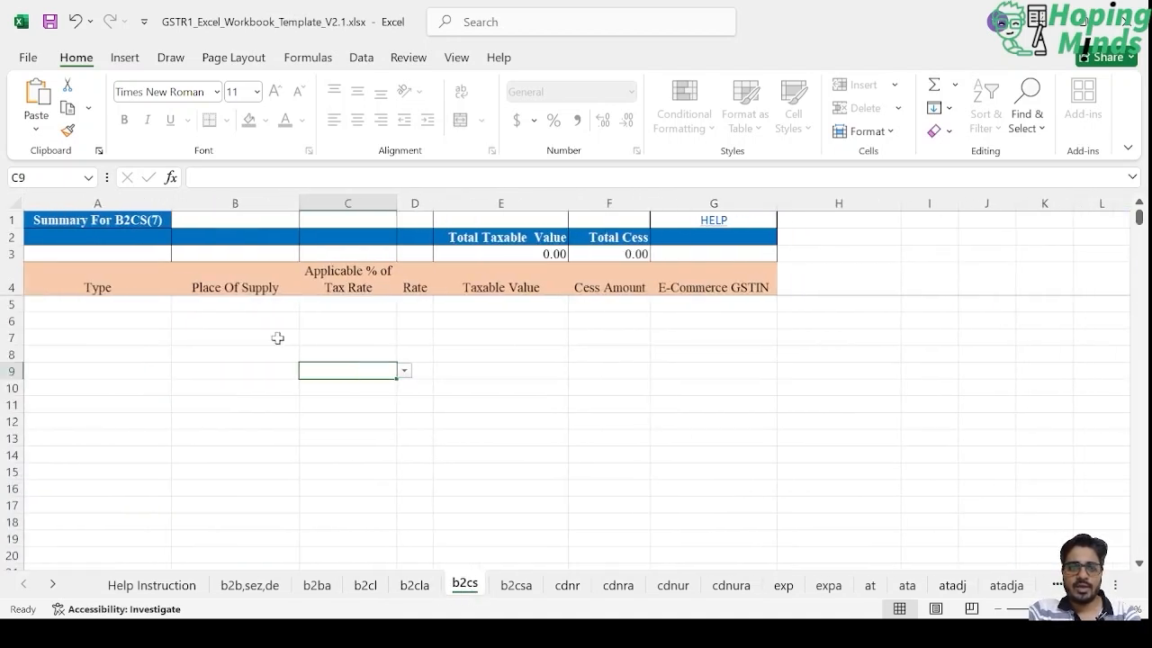
click(133, 306)
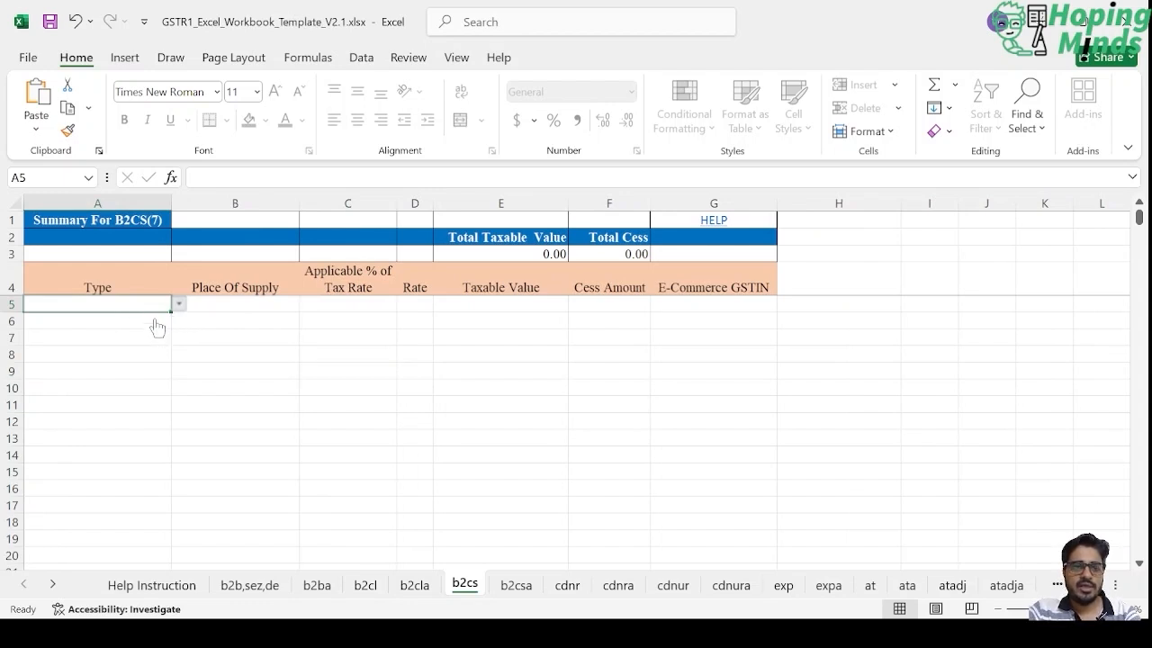
click(469, 625)
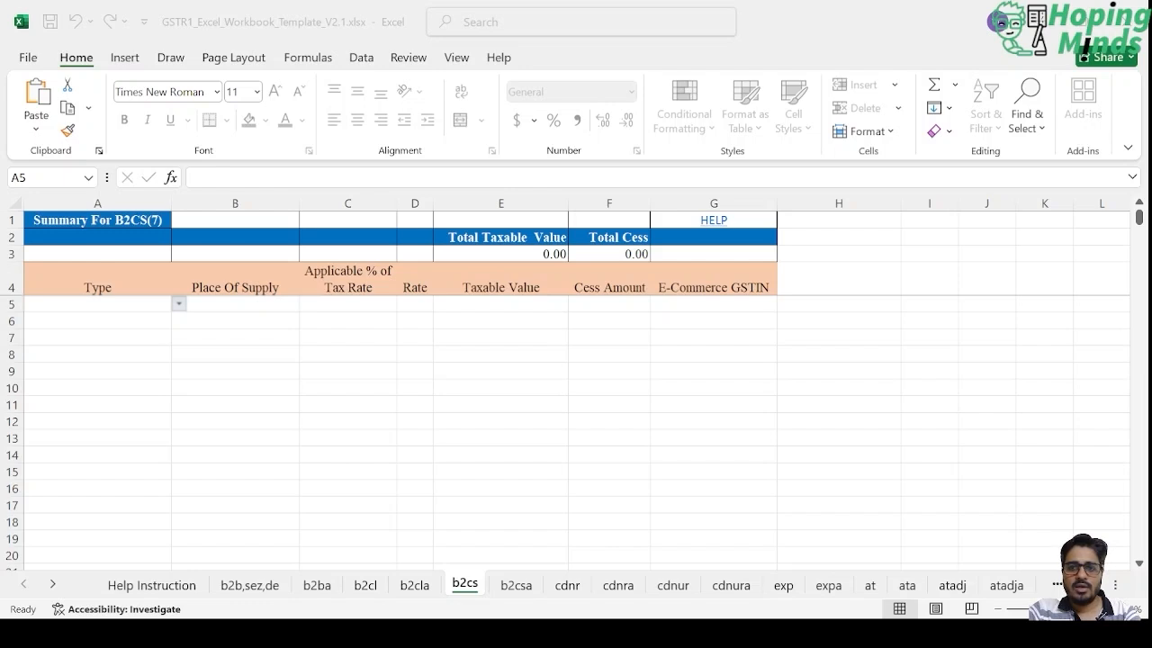
click(848, 399)
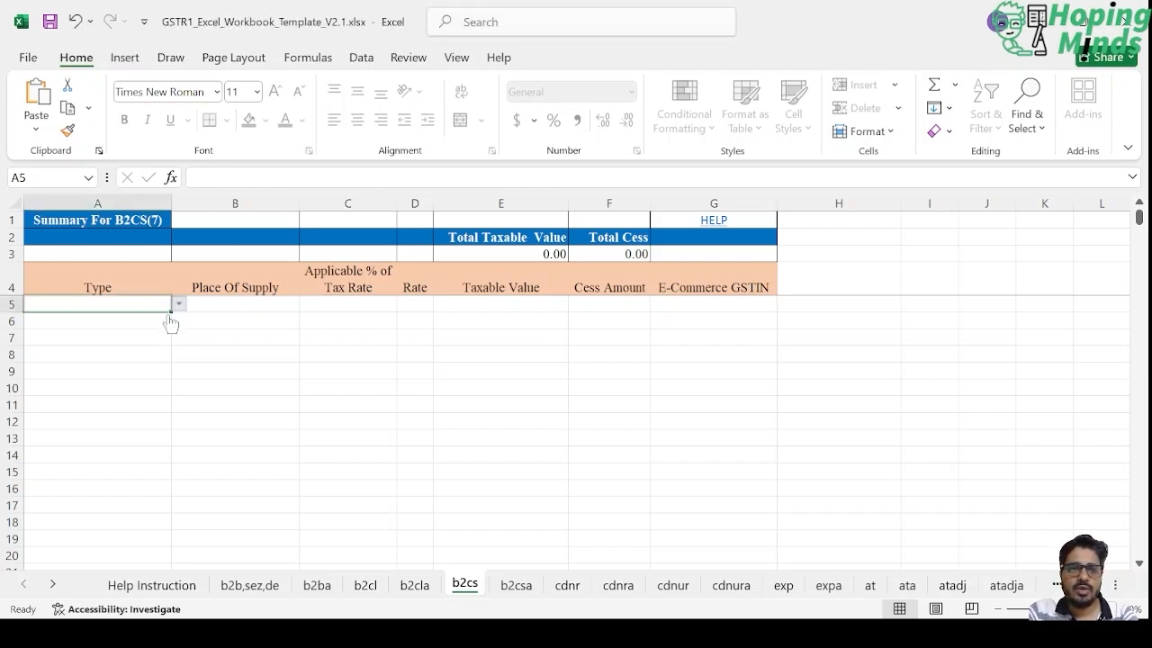
text(OE)
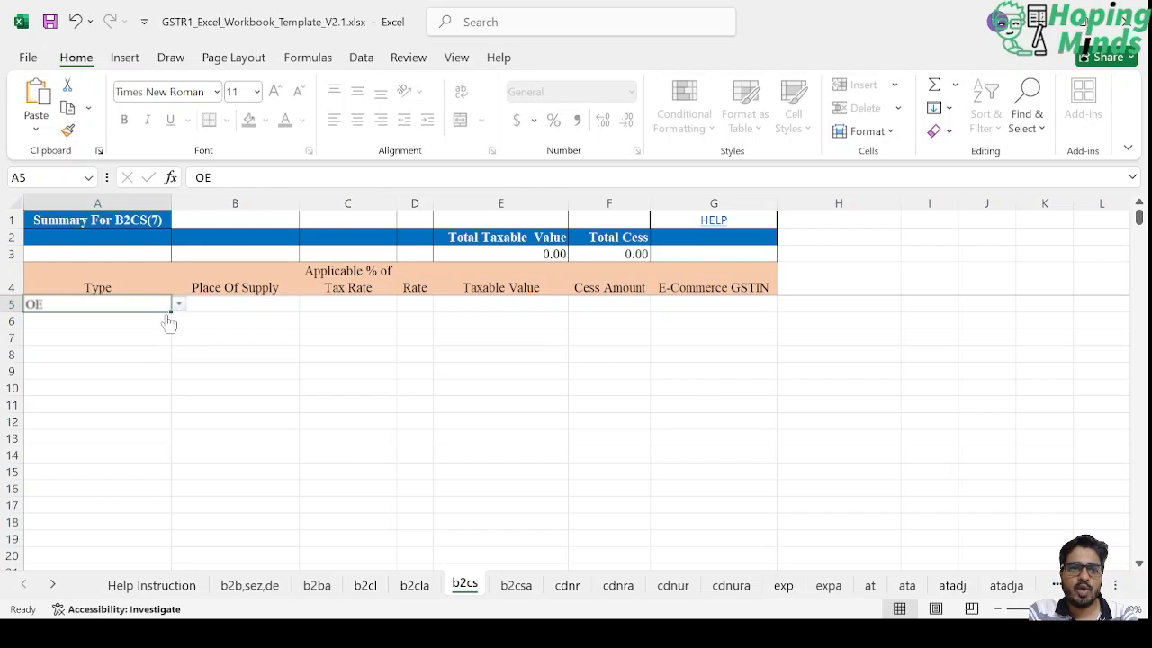
Step: In row 5 of the b2cs sheet, set the place of supply to 20-Jharkhand and the rate to 18.00
click(270, 317)
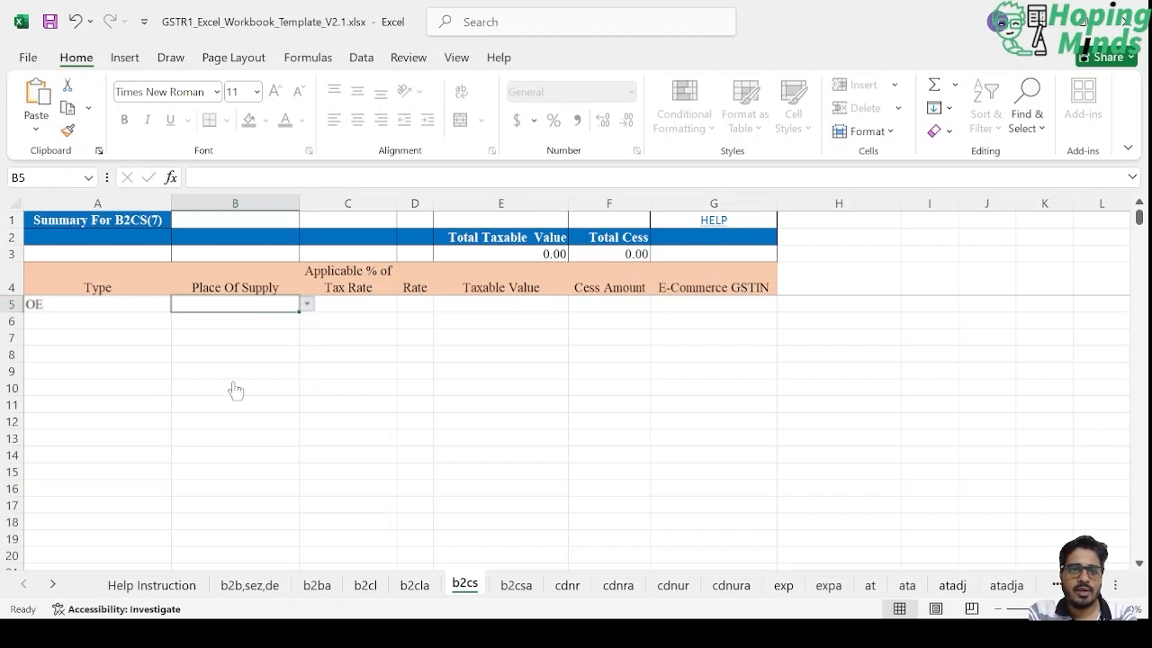
text(20-Jharkhand)
click(372, 307)
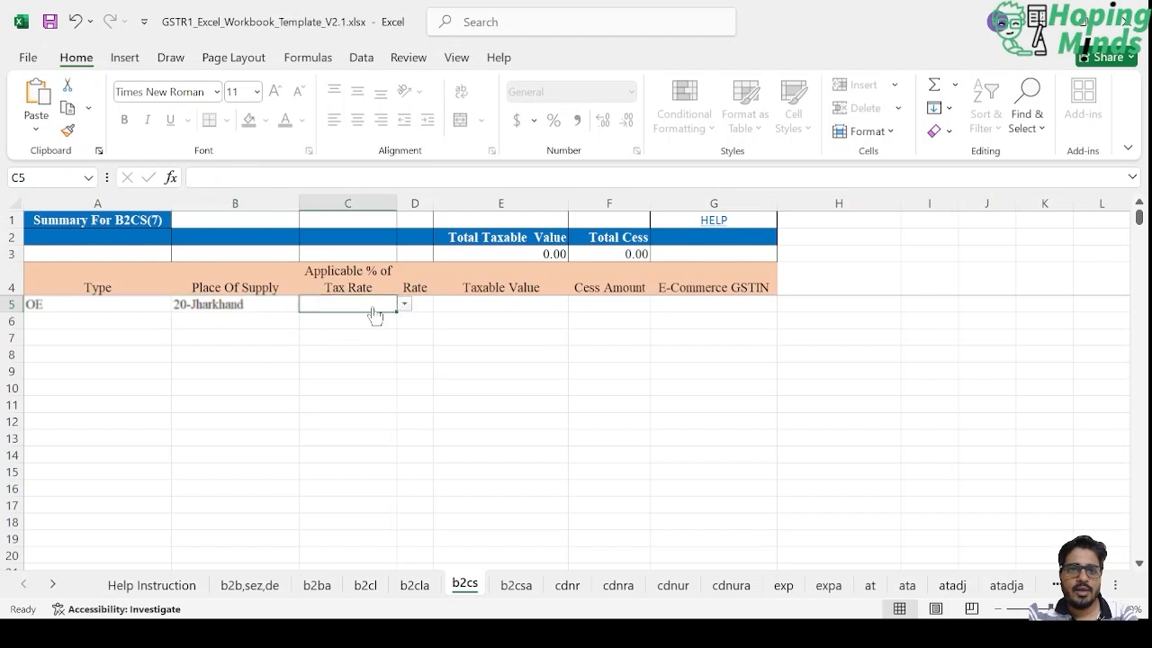
click(424, 305)
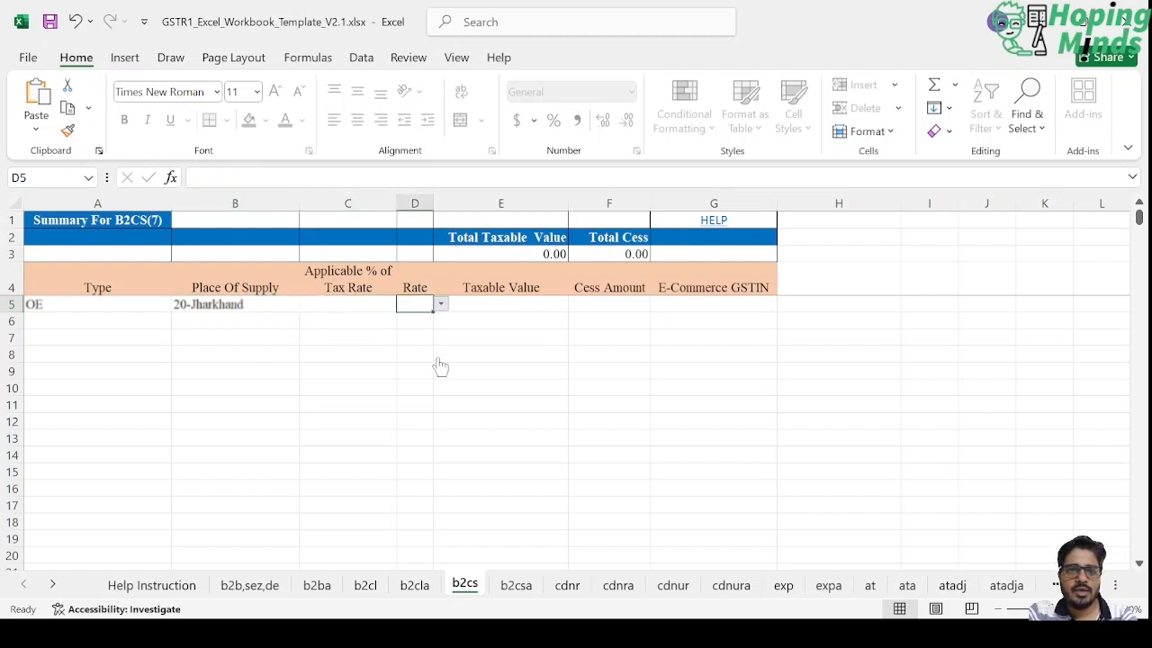
click(380, 403)
Step: Enter 100000 as the taxable value in cell E5, leaving the cess amount and e-commerce GSTIN blank
click(519, 305)
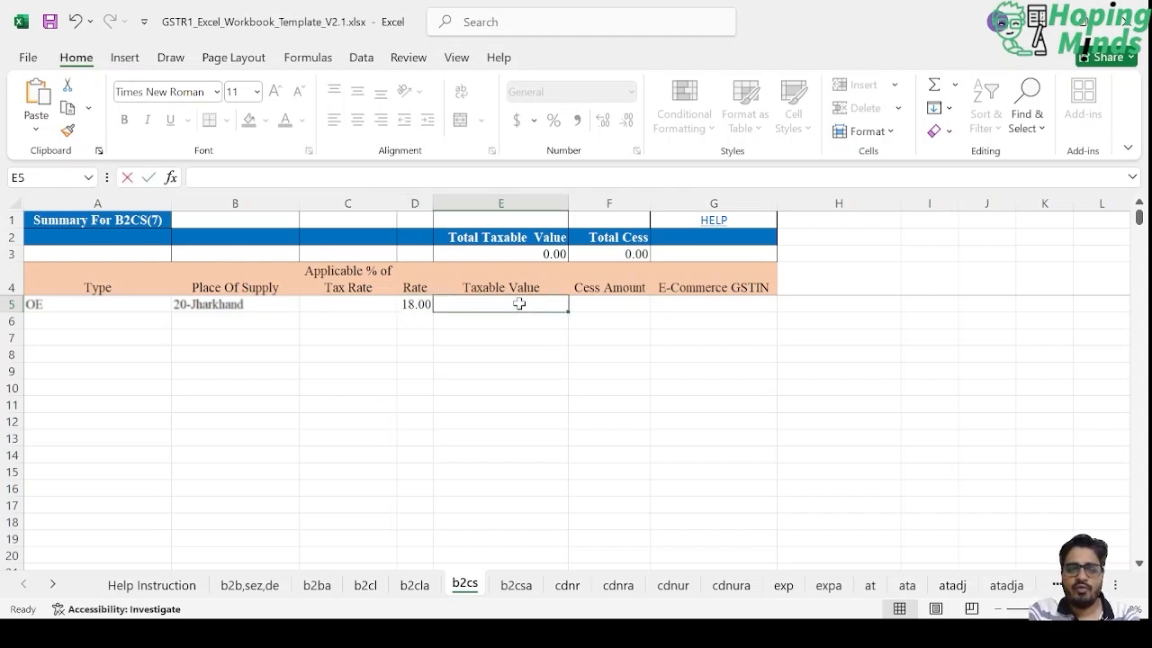
text(100000)
key(Tab)
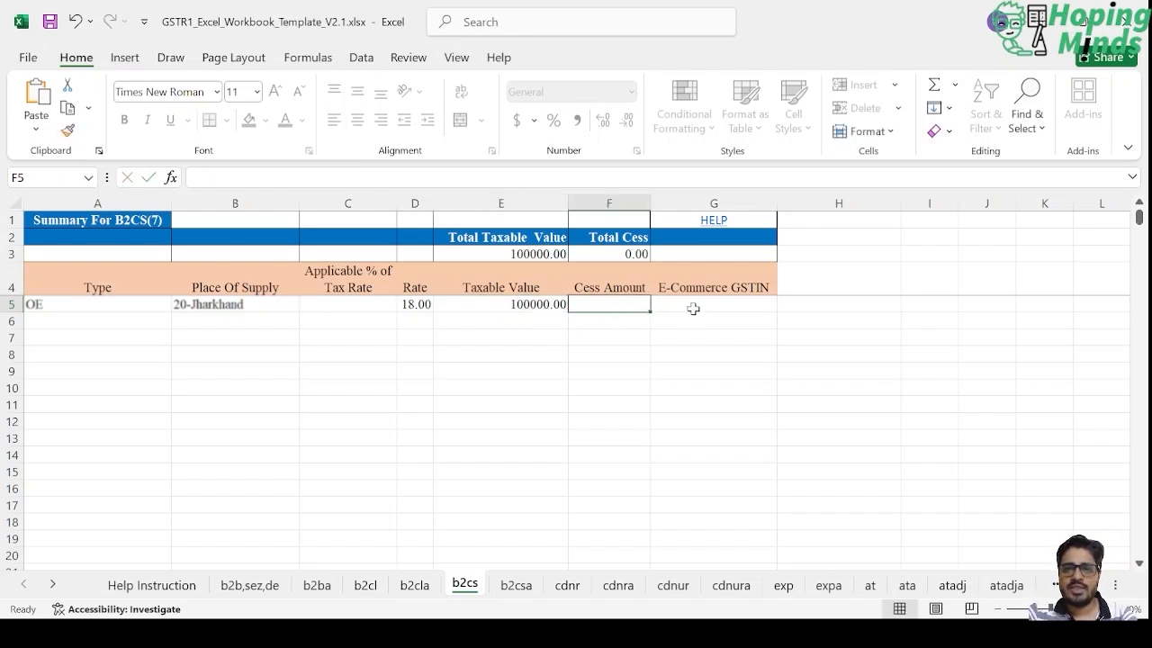
click(752, 307)
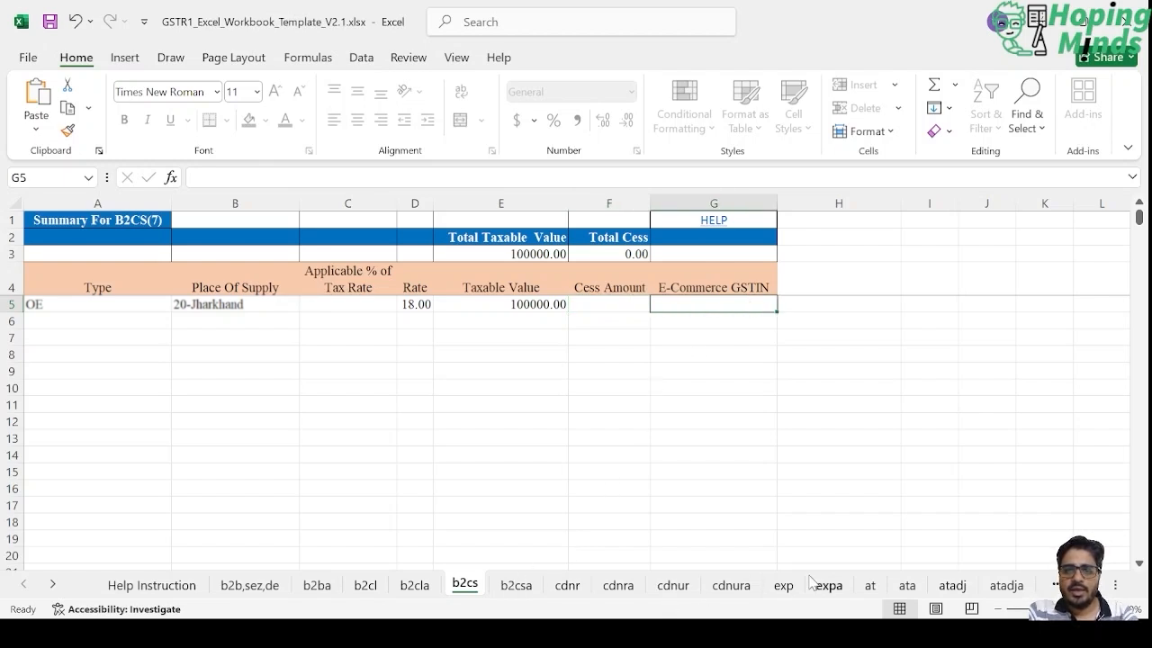
Step: Open the hsn(b2b) sheet of the workbook
click(675, 586)
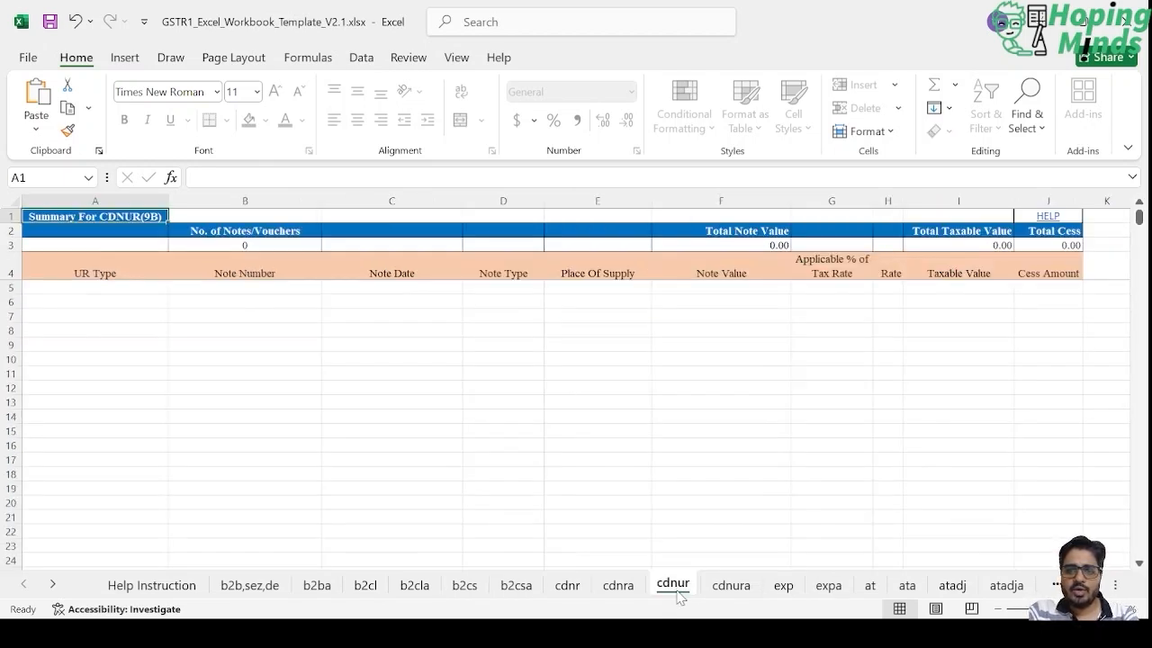
click(53, 585)
click(53, 584)
click(54, 585)
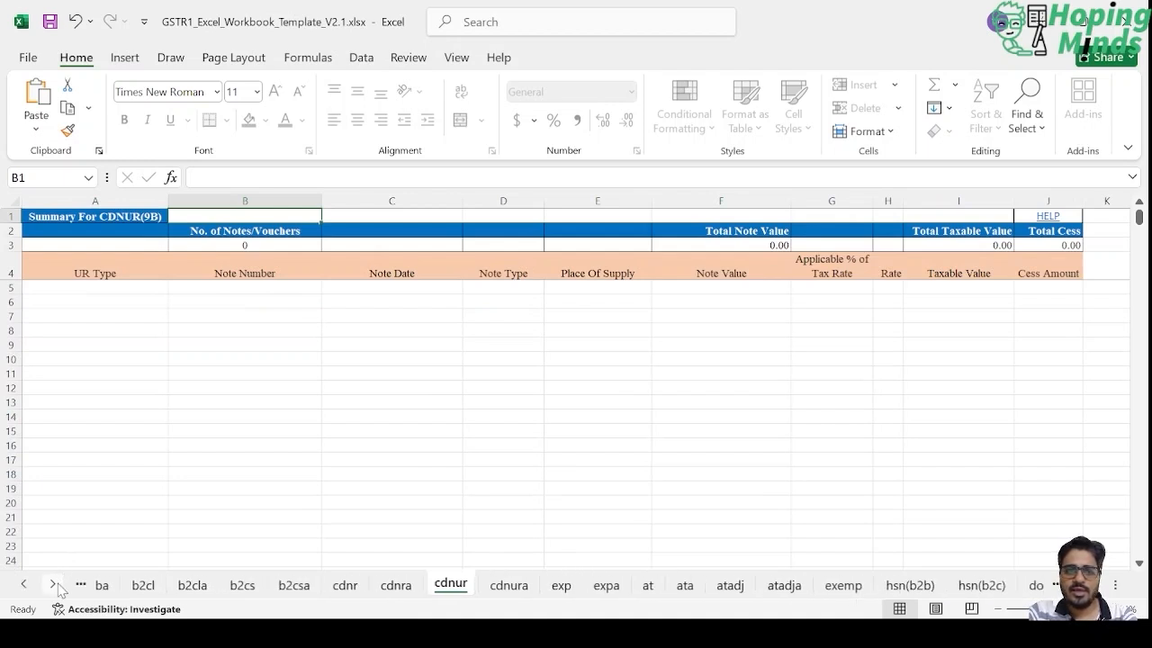
click(54, 585)
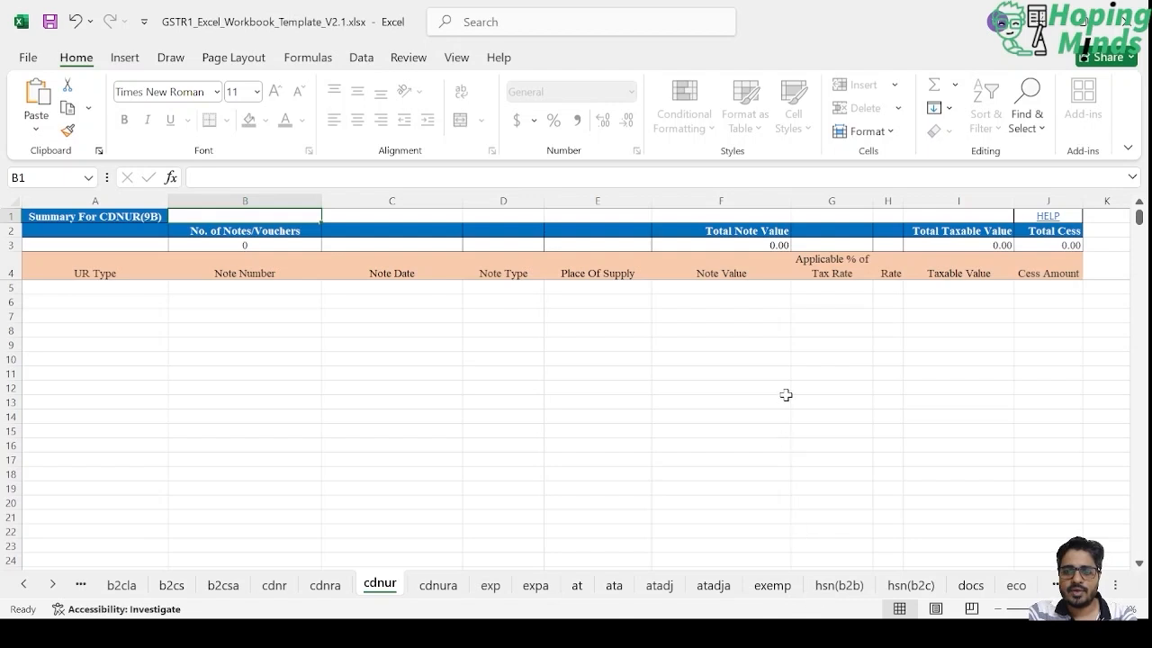
click(838, 586)
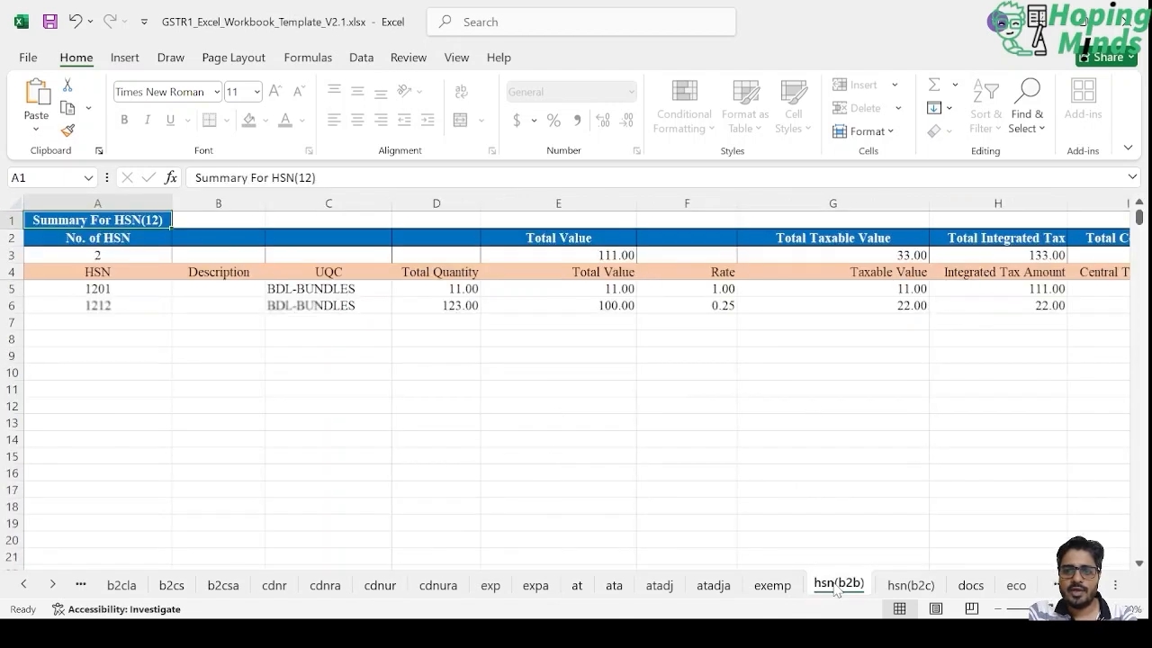
Step: Clear the two sample HSN rows in cells A5:K6 and select cell A5
click(108, 289)
key(shift+Down)
key(shift+Right)
key(shift+Right)
key(shift+Right)
key(shift+Right)
key(shift+Right)
key(shift+Right)
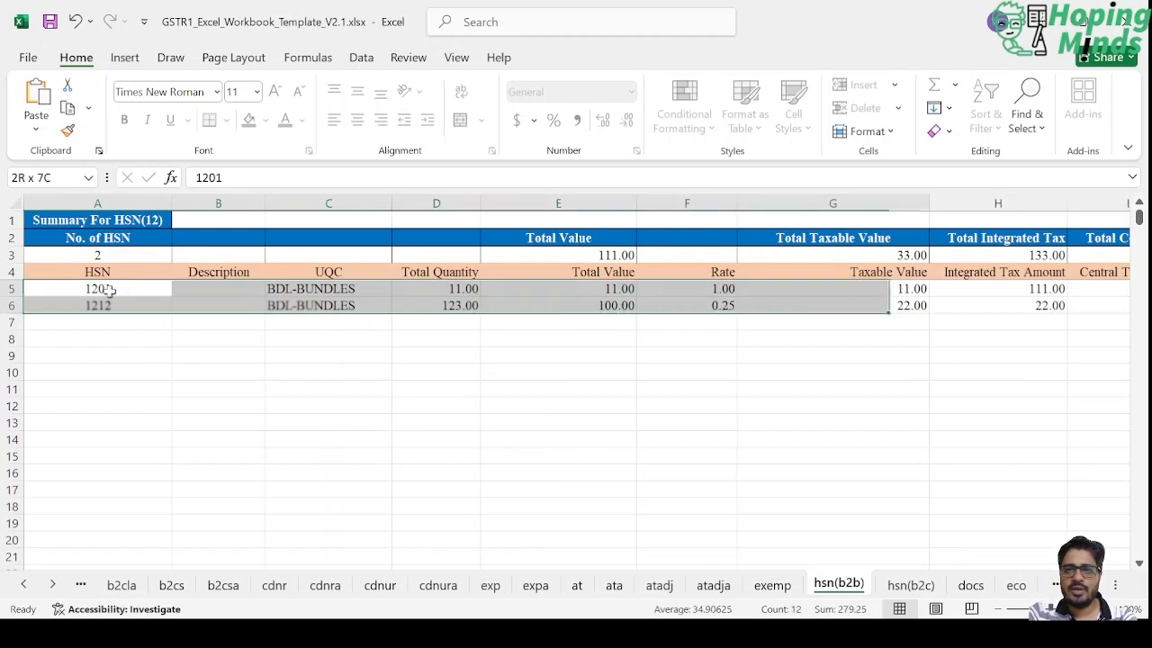
key(shift+Right)
key(shift+Right)
key(shift+Right)
key(shift+Right)
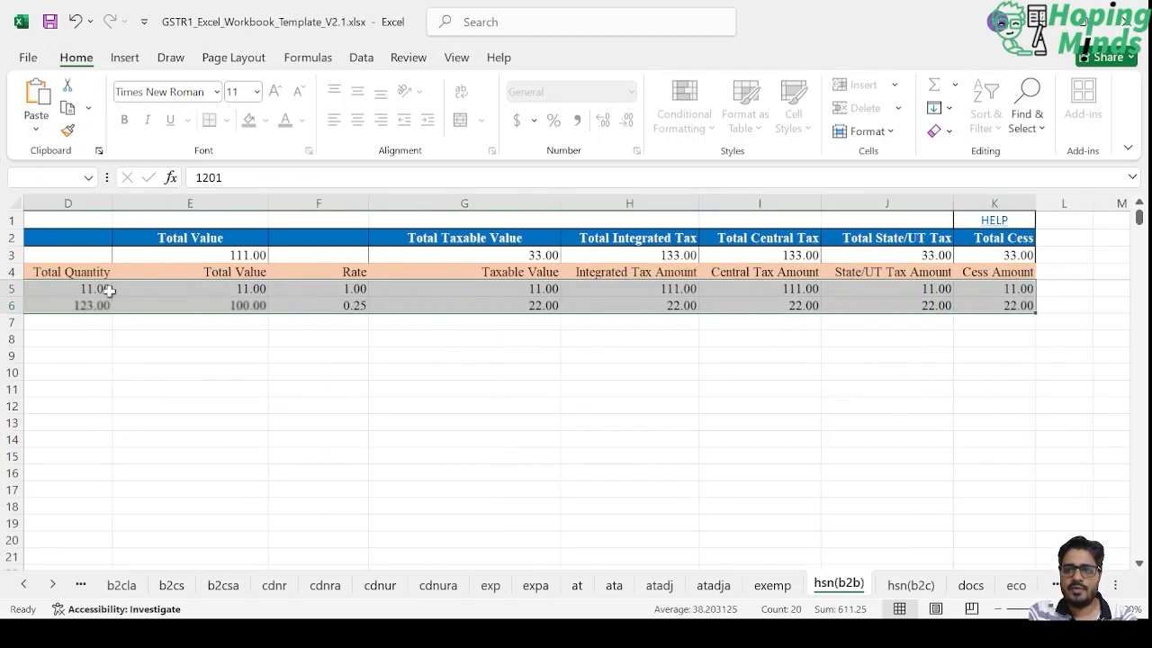
key(Delete)
key(alt+Tab)
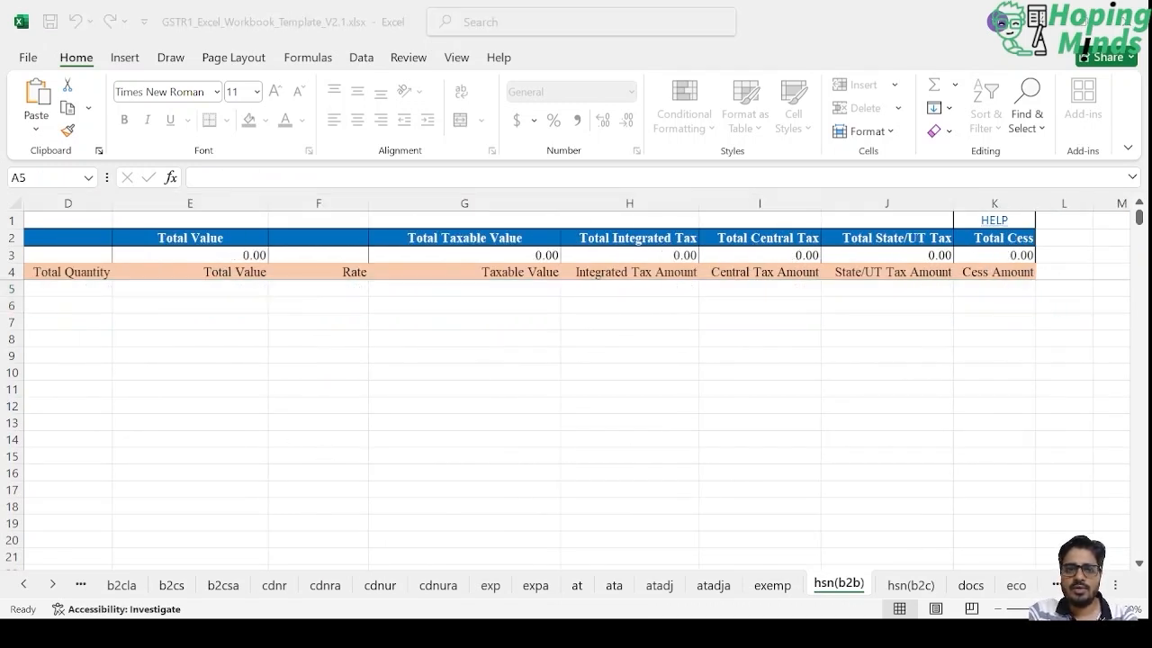
key(alt+Tab)
scroll(457, 417, left, 3)
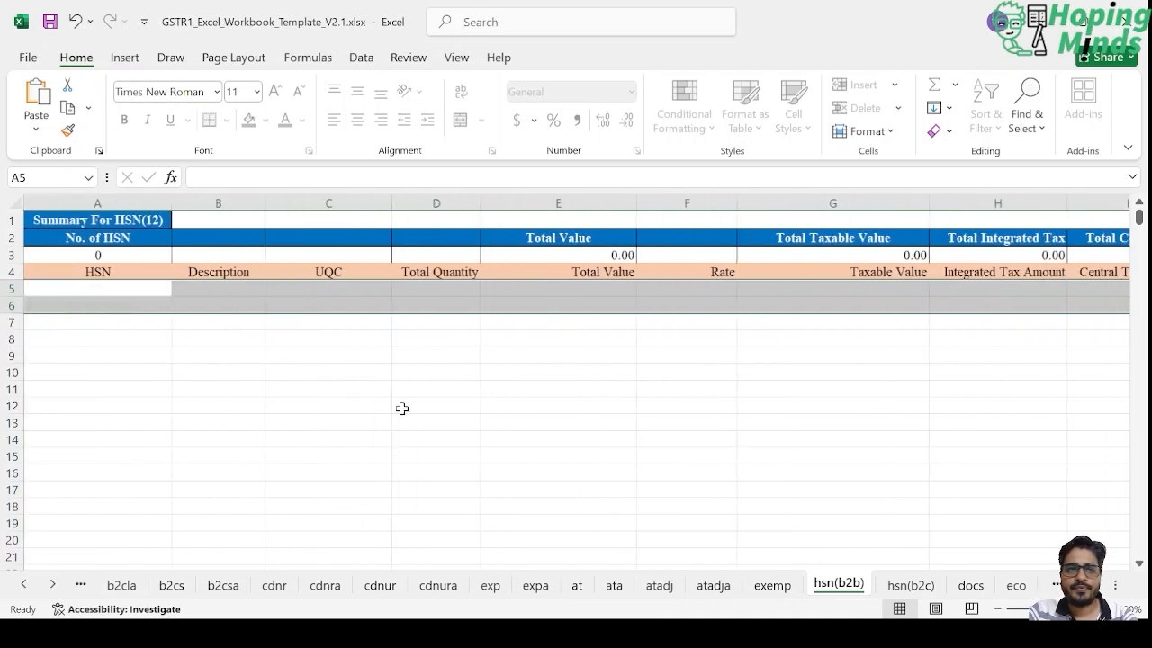
click(105, 288)
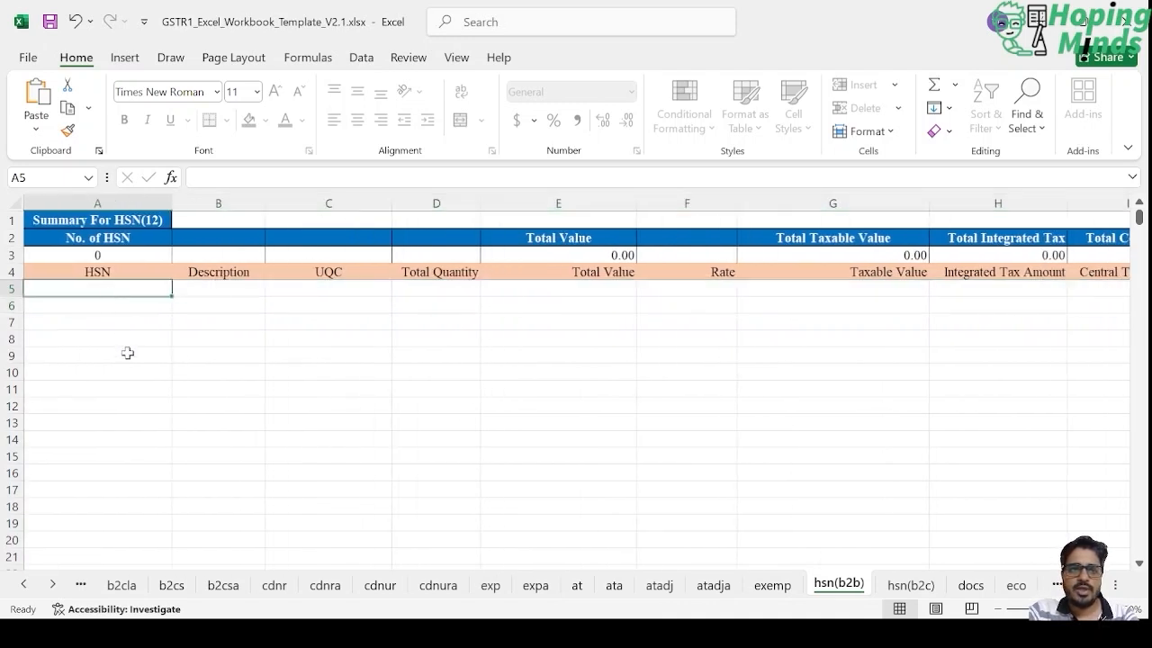
Step: In row 5 of the hsn(b2b) sheet, enter HSN 9983 with the description Management Consulting
text(9983)
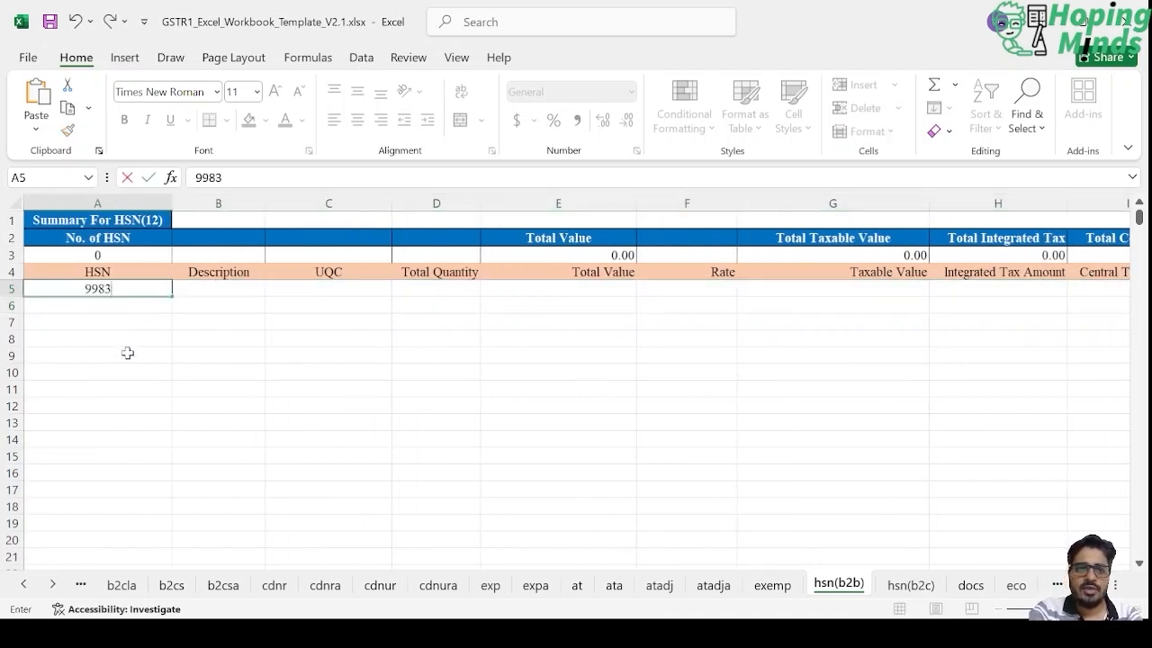
key(Tab)
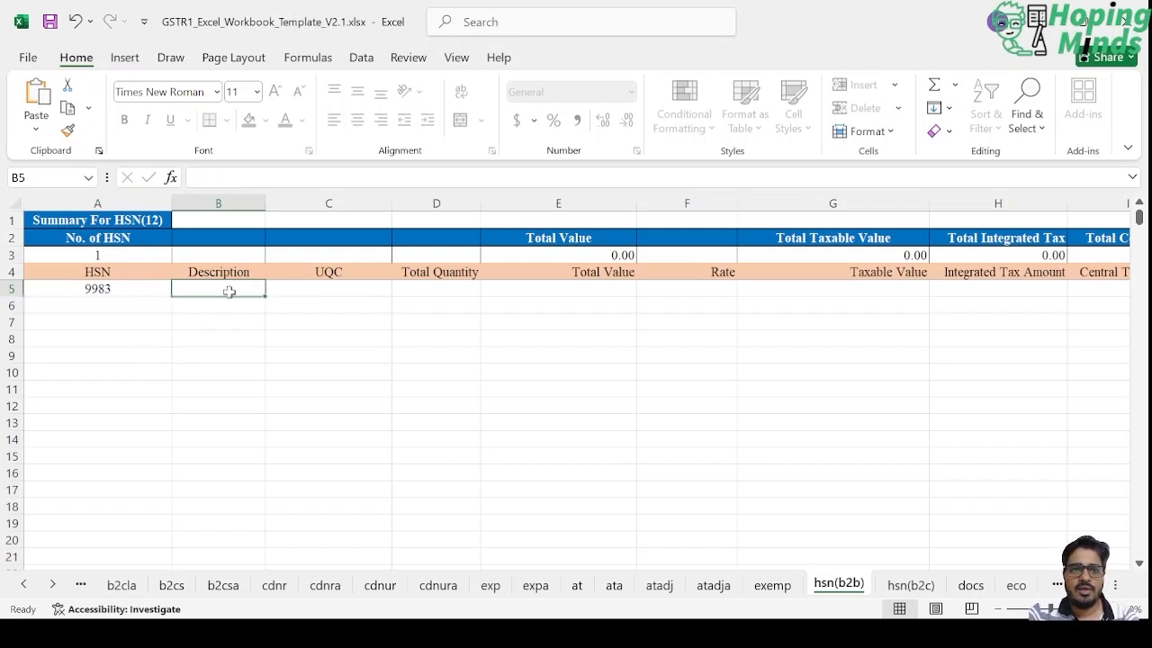
double_click(239, 288)
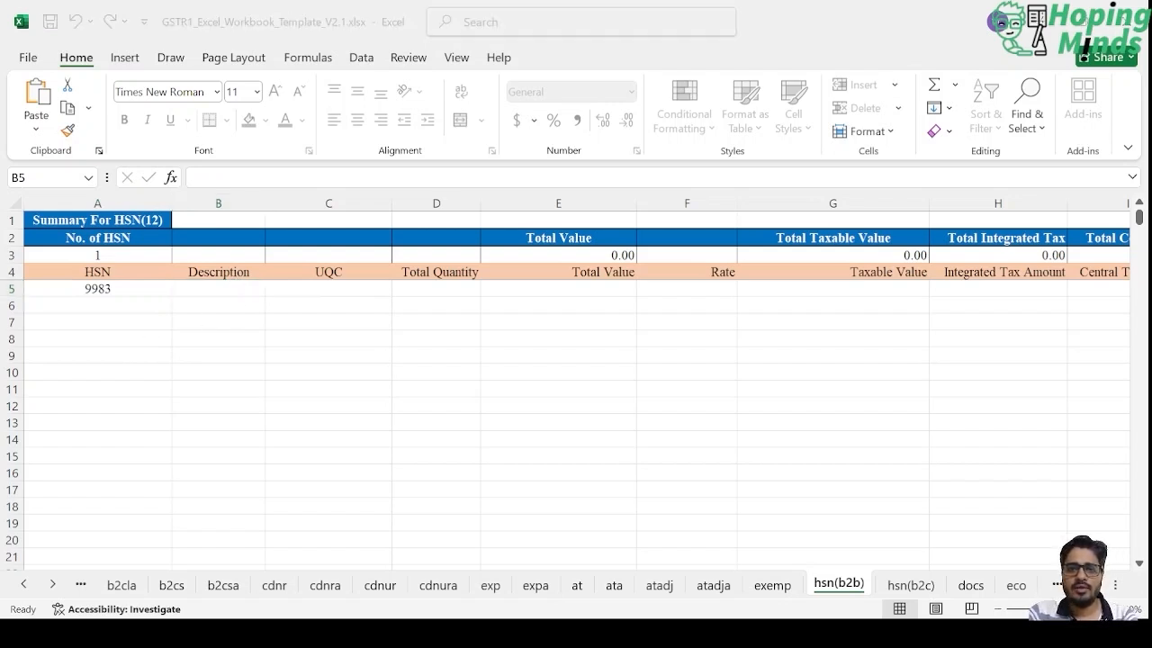
click(762, 354)
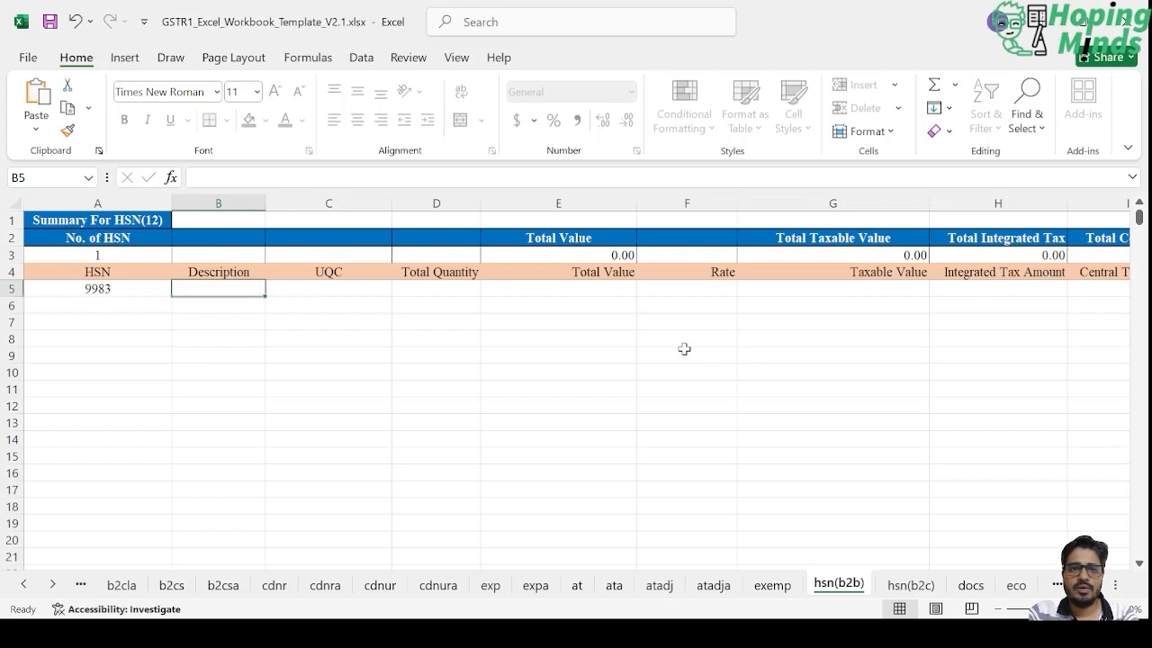
text(Man)
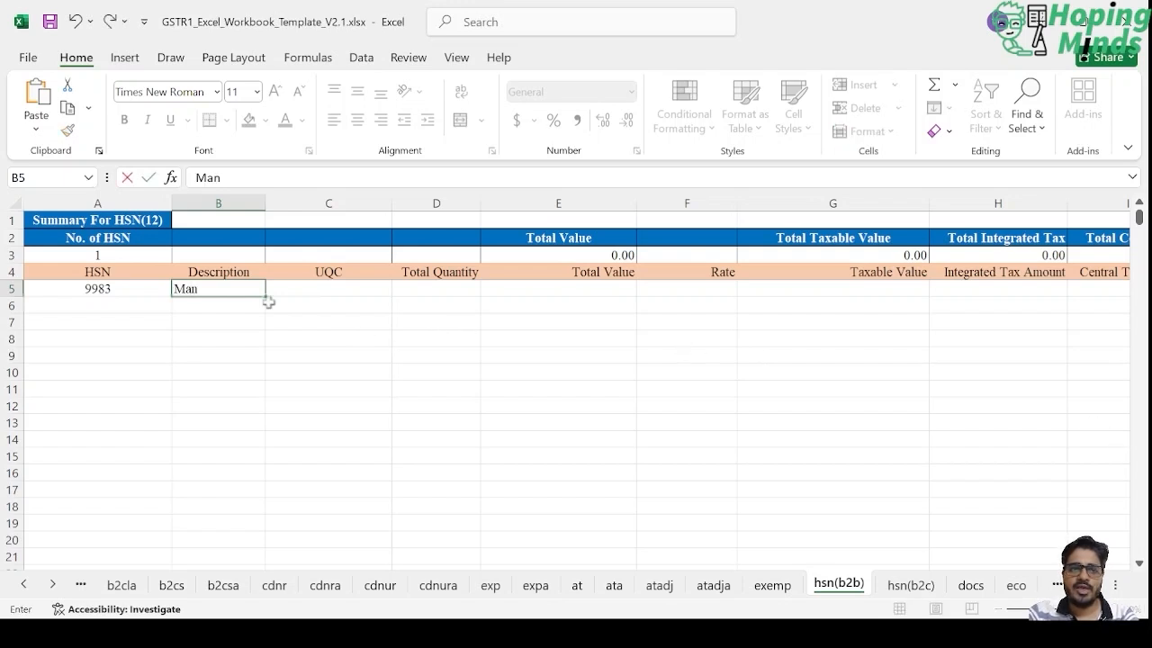
text(agement Cons)
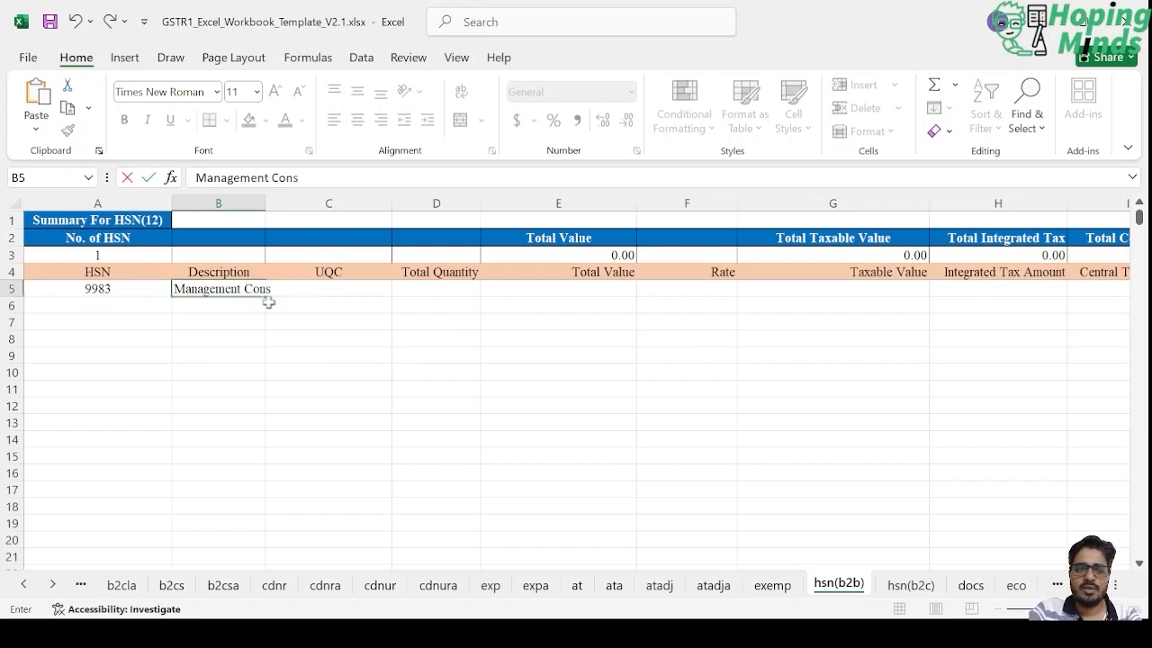
text(ultin)
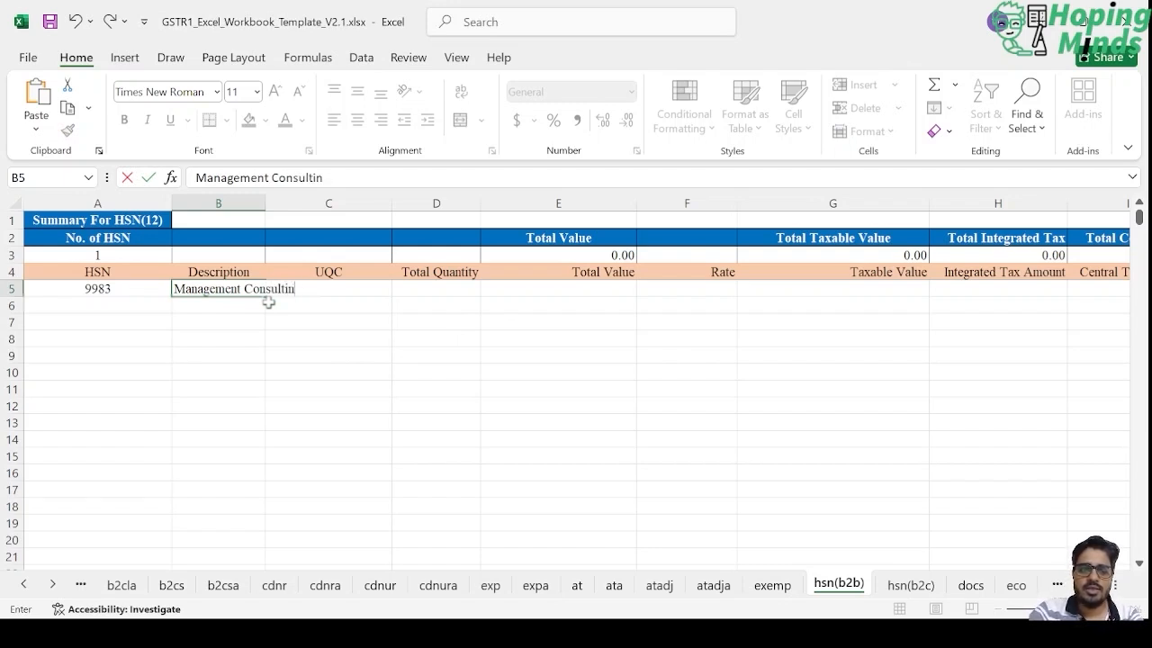
text(g)
key(Tab)
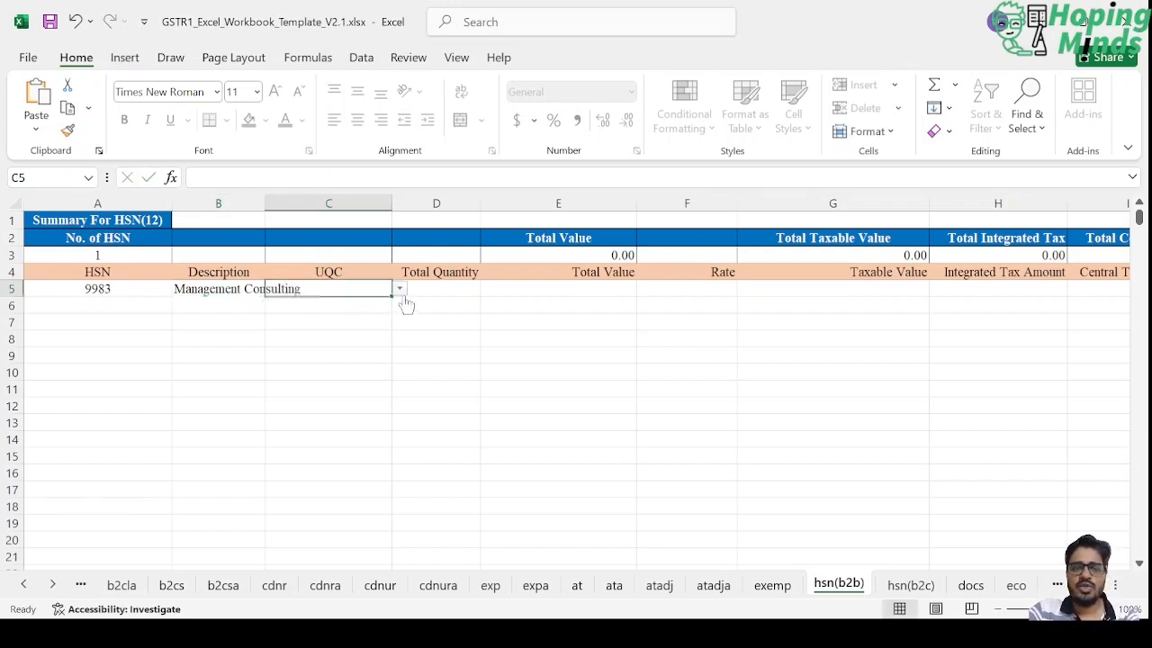
Step: Enter 11800 as the total value in cell E5, leaving the UQC and total quantity blank
click(434, 288)
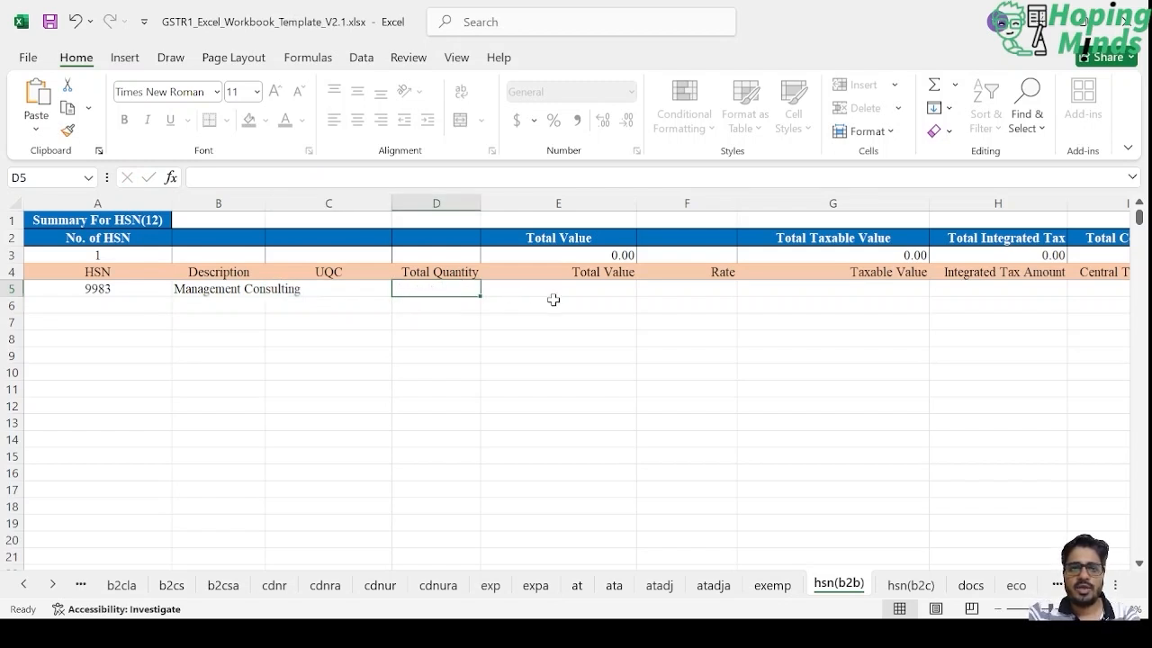
click(590, 288)
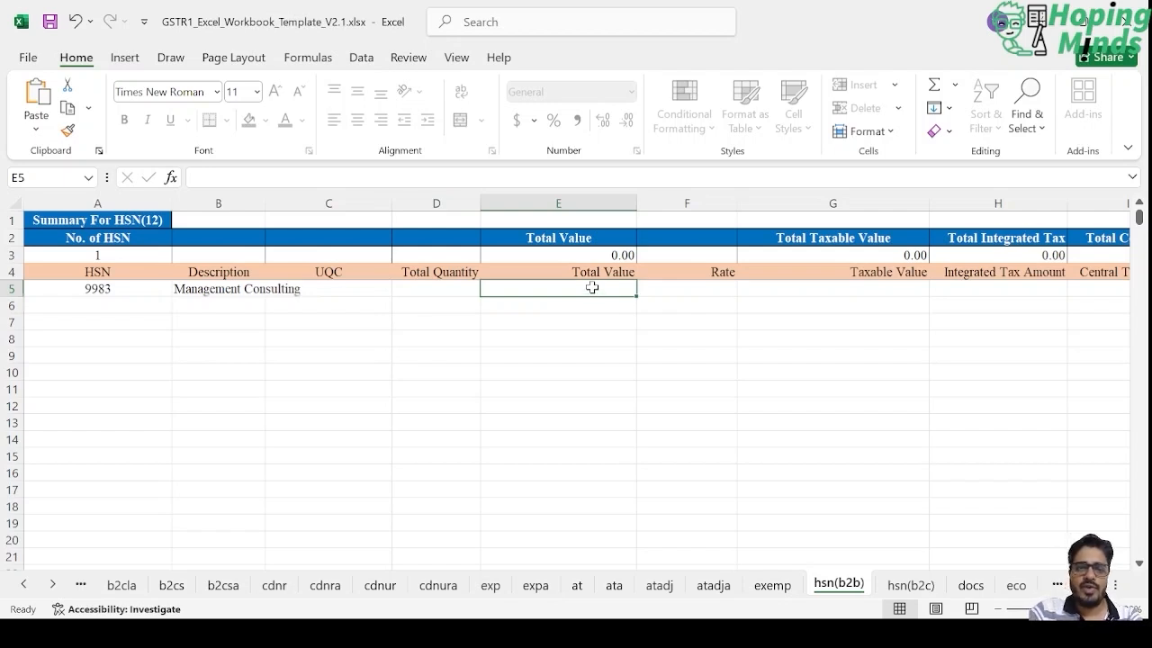
key(alt+Tab)
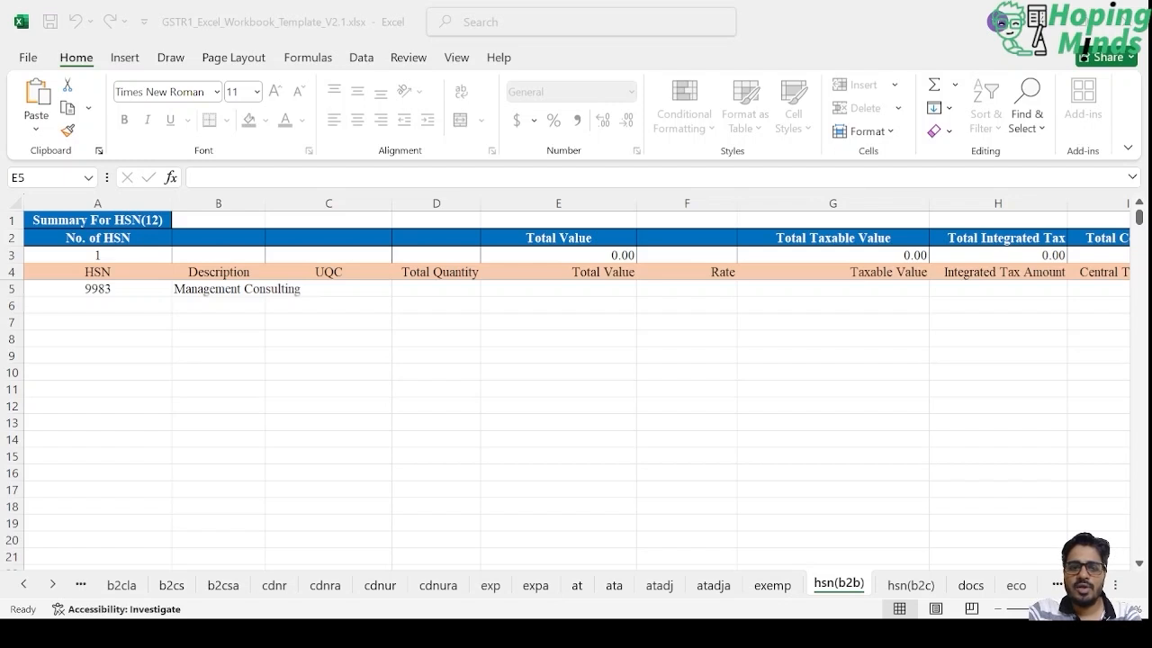
click(594, 288)
text(11800)
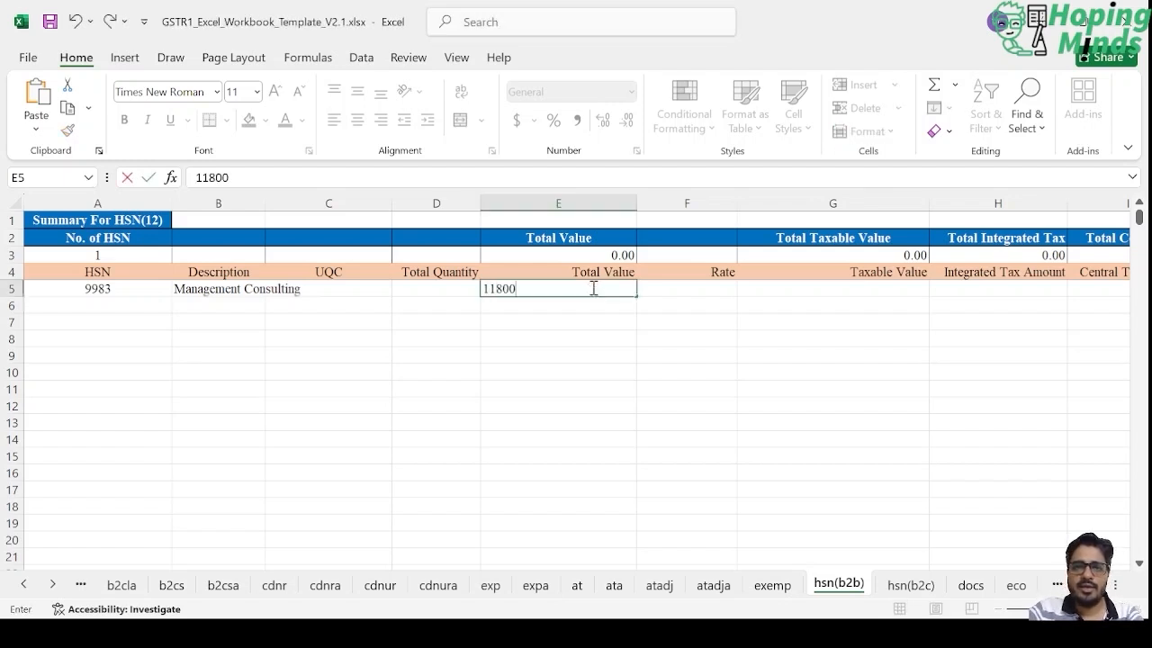
key(Tab)
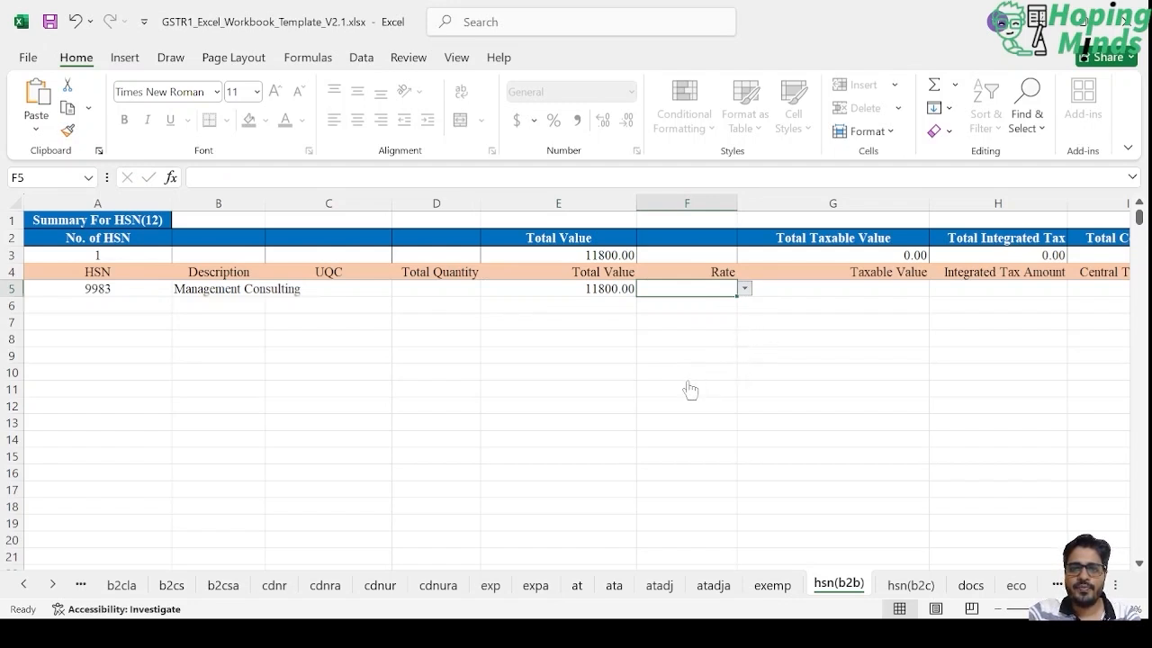
Step: Set the rate to 18 and the taxable value to 10000 for the Management Consulting row
text(18)
key(Tab)
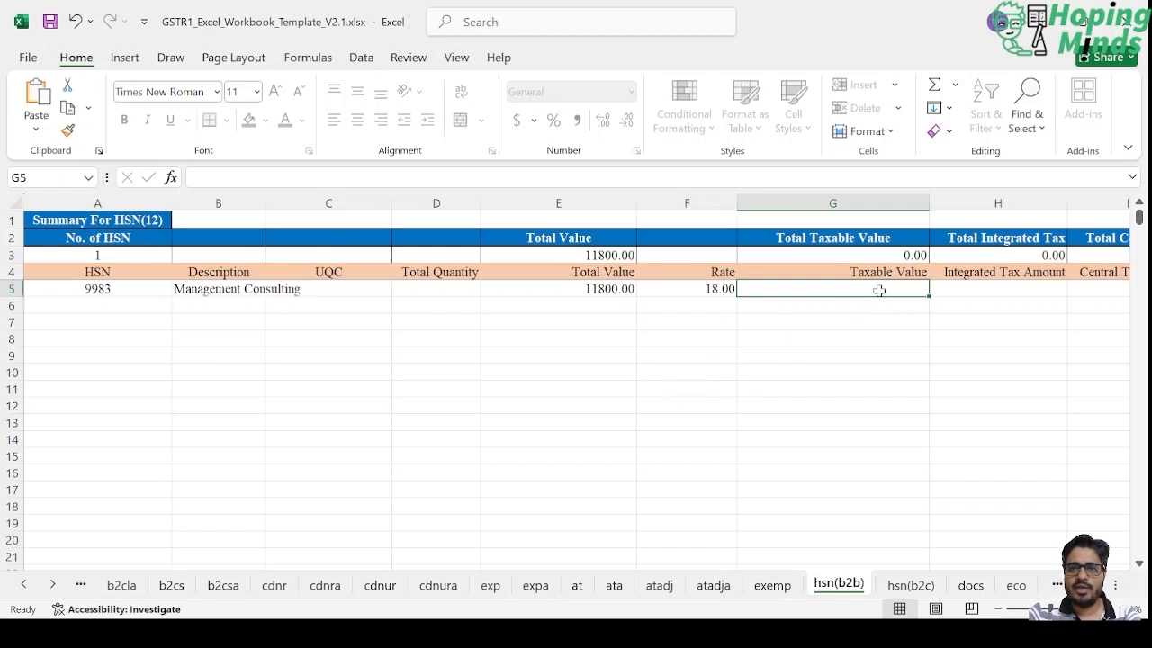
text(10000)
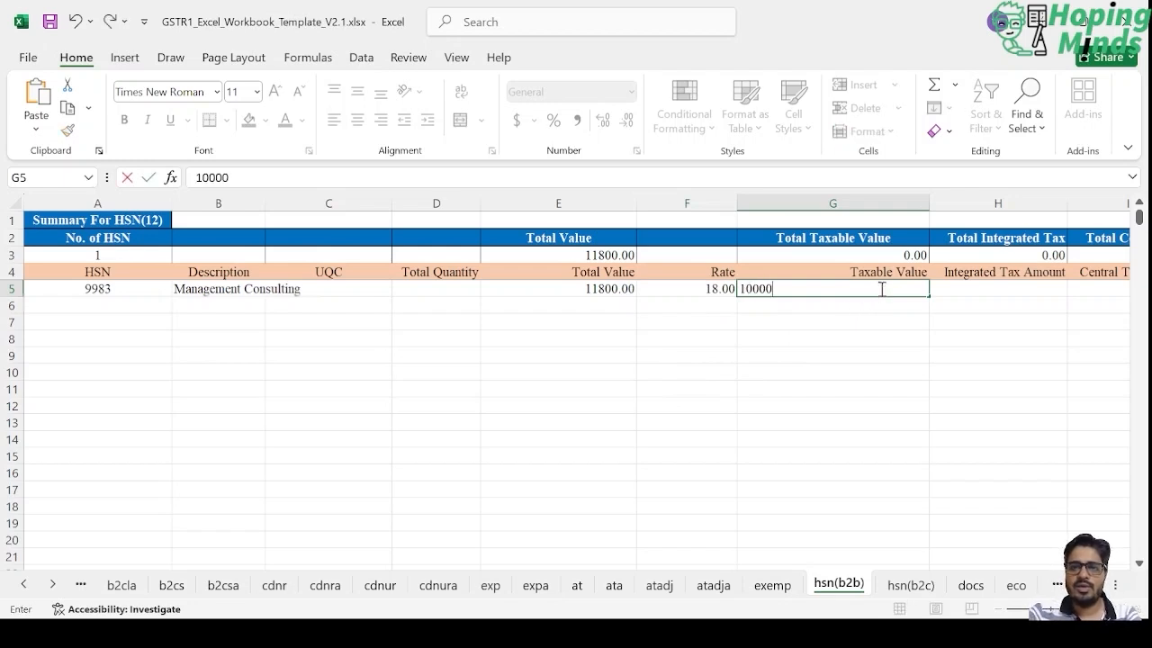
key(Tab)
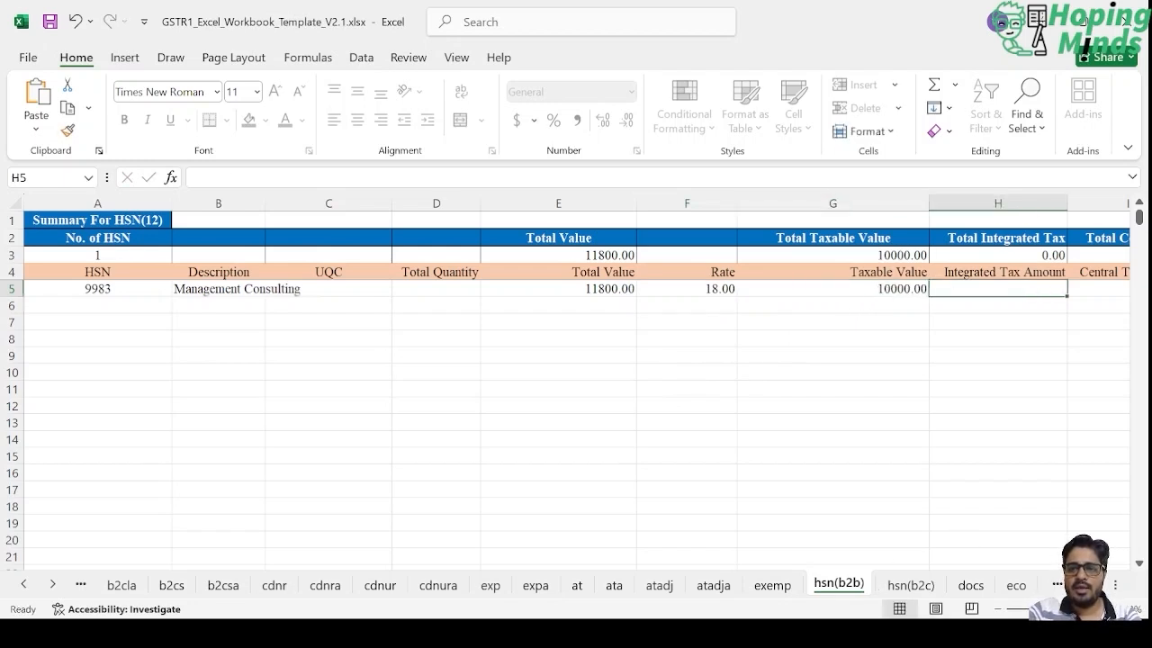
Step: Enter 900 as both the central tax and the State/UT tax amount in row 5, leaving the integrated tax blank
key(Right)
key(Right)
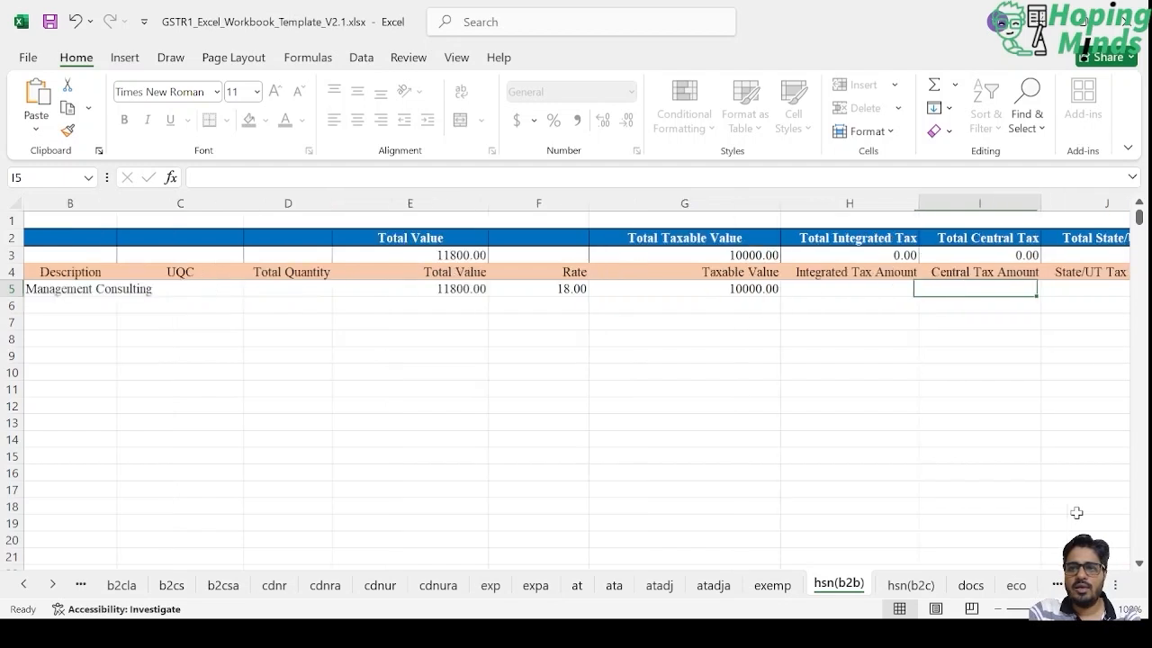
key(Left)
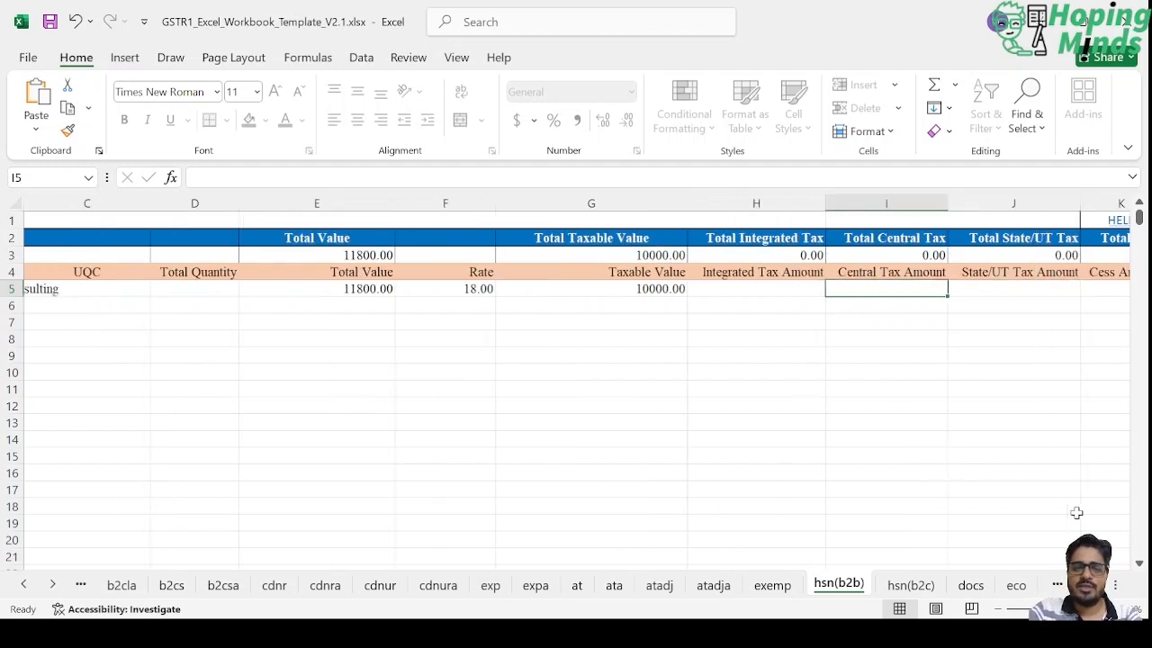
text(900)
key(Tab)
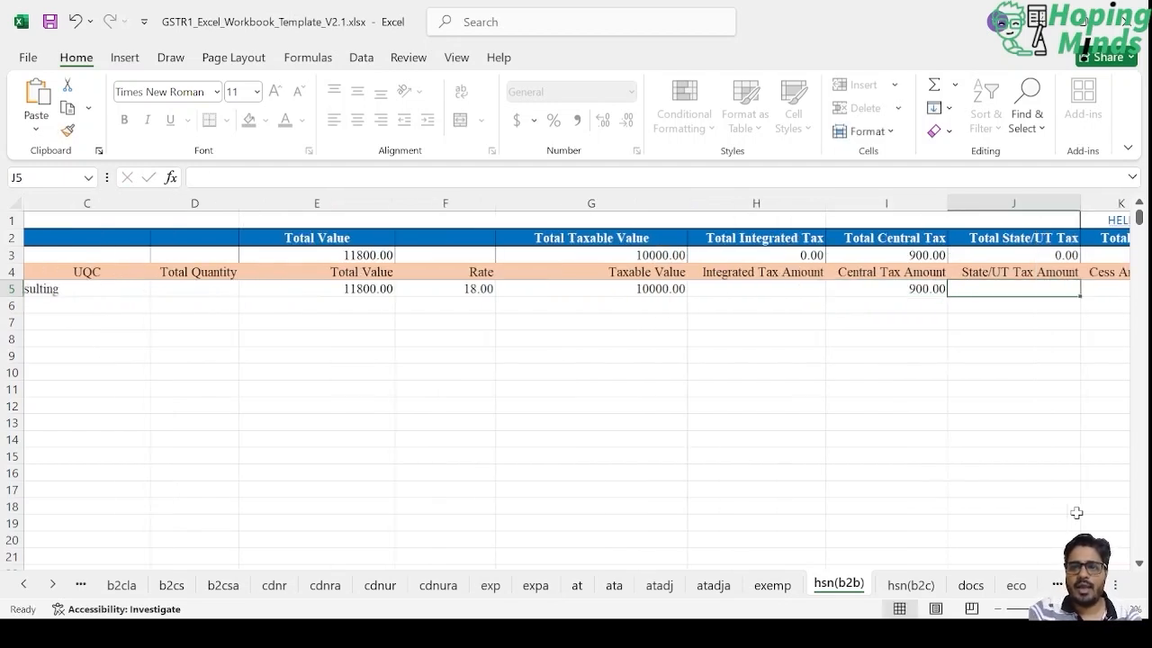
text(900)
key(Tab)
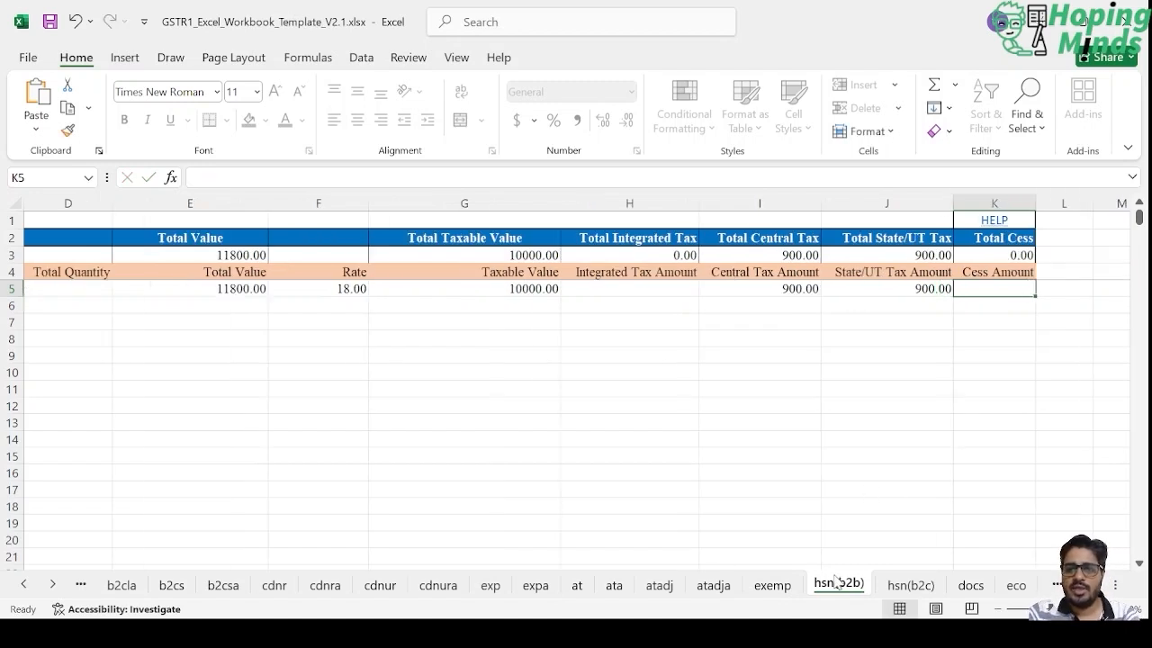
Step: Open the hsn(b2c) sheet and clear its sample HSN row in cells A5:K5
click(918, 592)
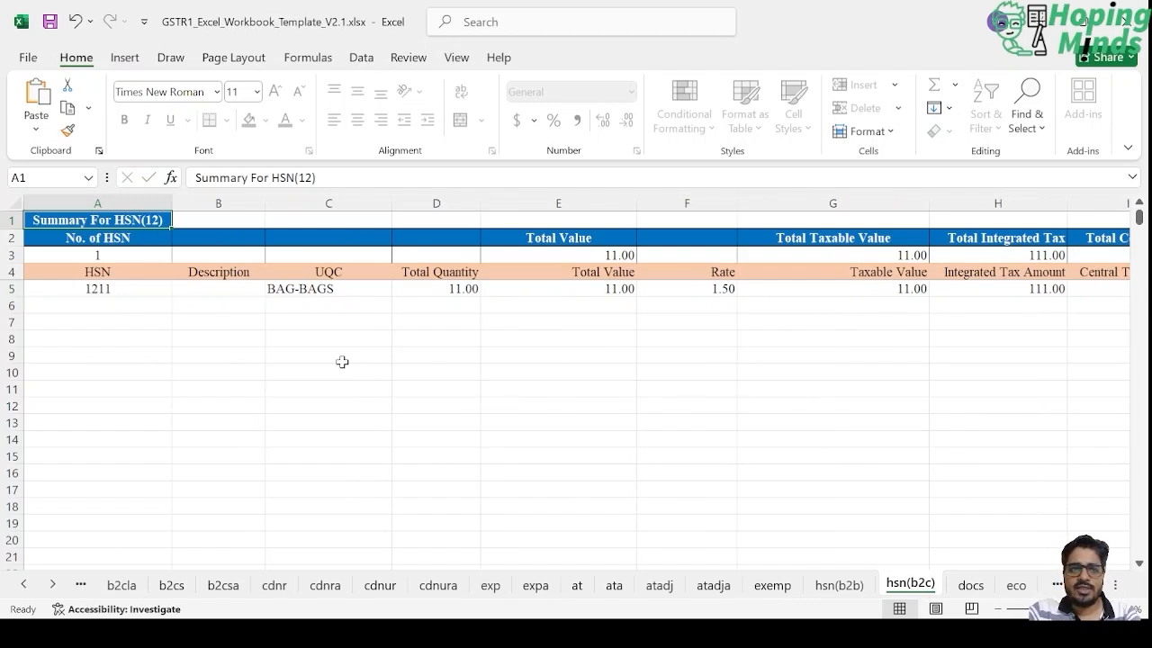
click(113, 288)
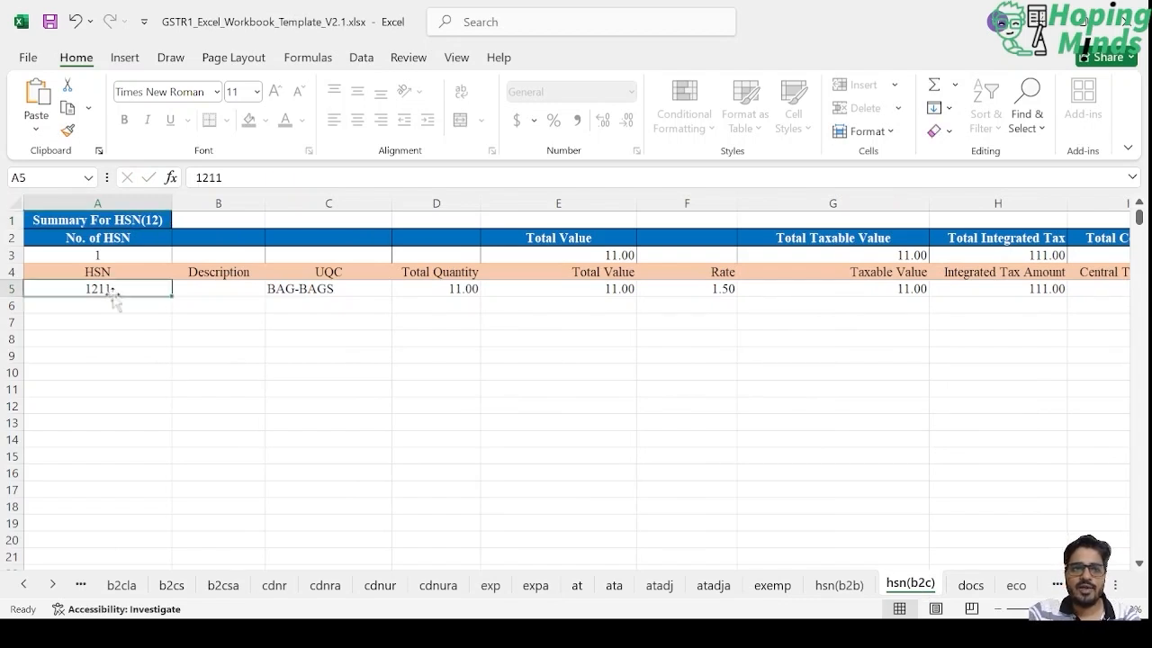
key(shift+Right)
key(shift+Right)
key(shift+Right)
key(shift+Right)
key(shift+Right)
key(shift+Right)
key(shift+Right)
key(shift+Right)
key(shift+Right)
key(shift+Right)
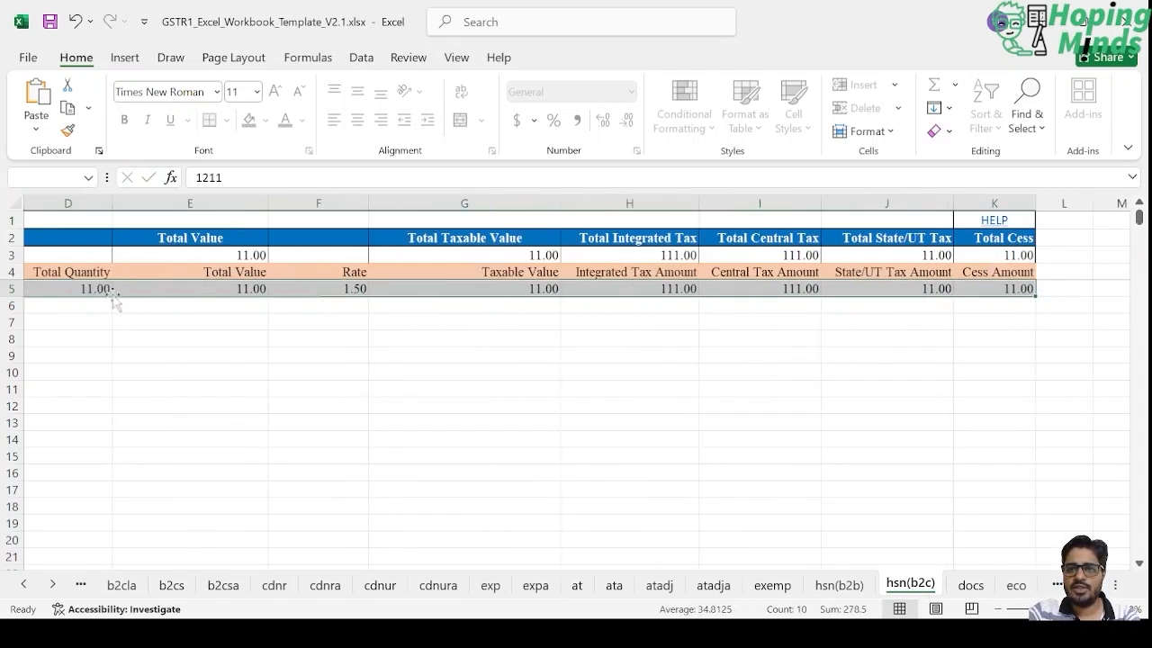
key(Delete)
key(Left)
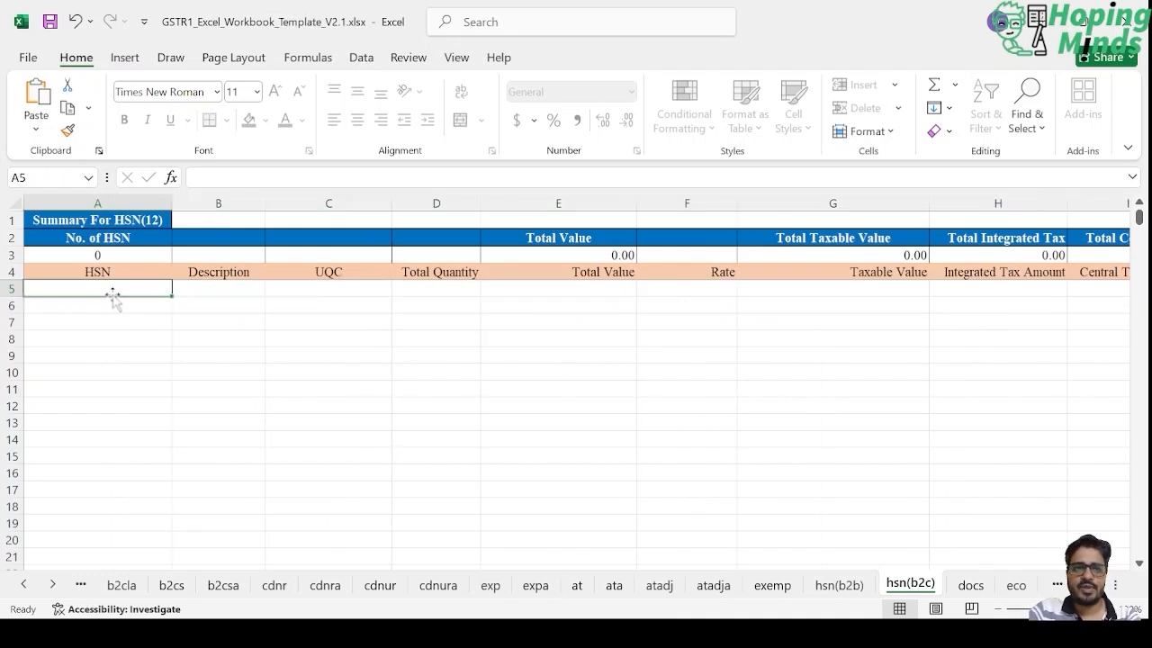
key(Right)
key(Left)
Step: In row 5 of the hsn(b2c) sheet, enter HSN 9983 with the description Management Consulting
text(9983)
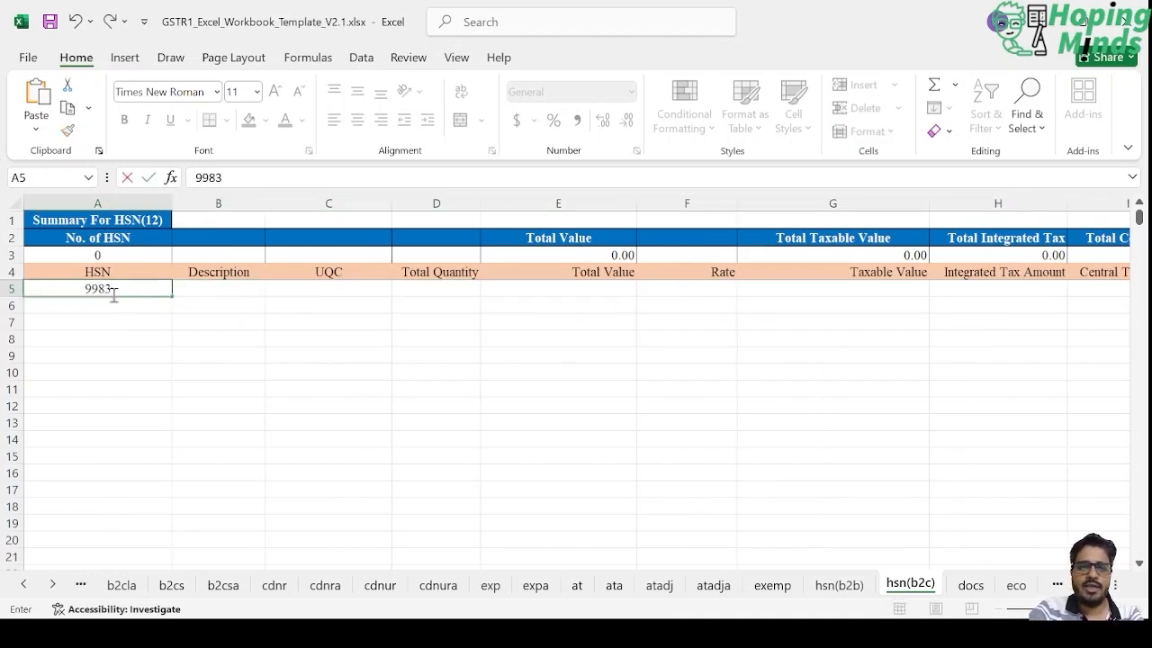
key(Tab)
text(M)
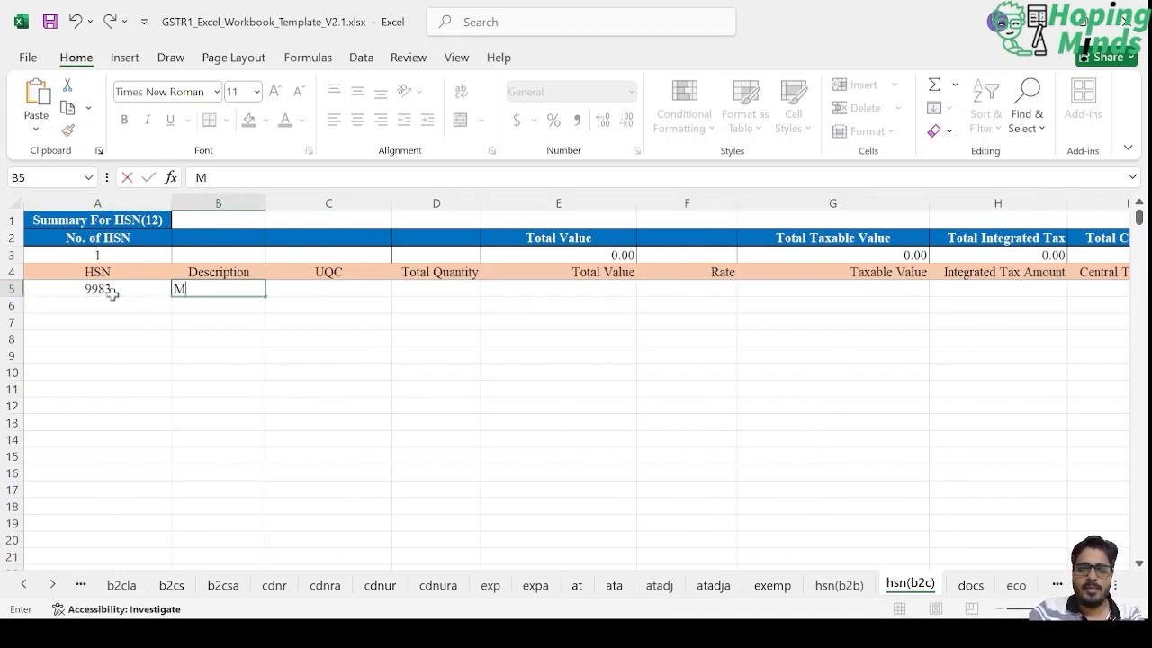
text(anagement)
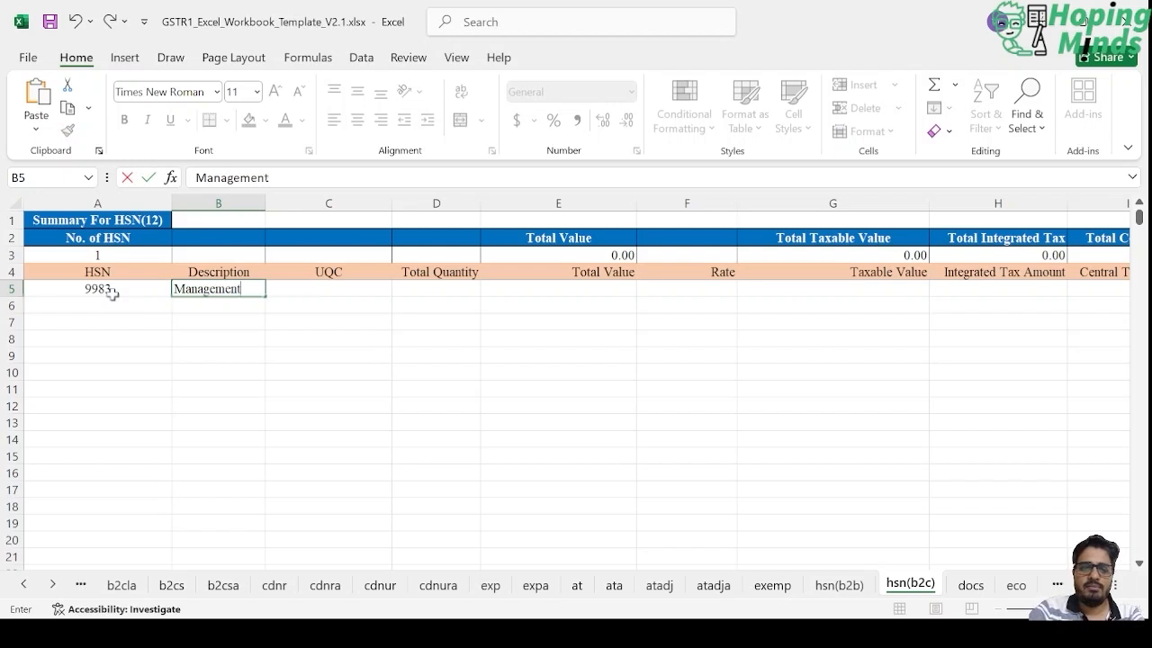
text( Cons)
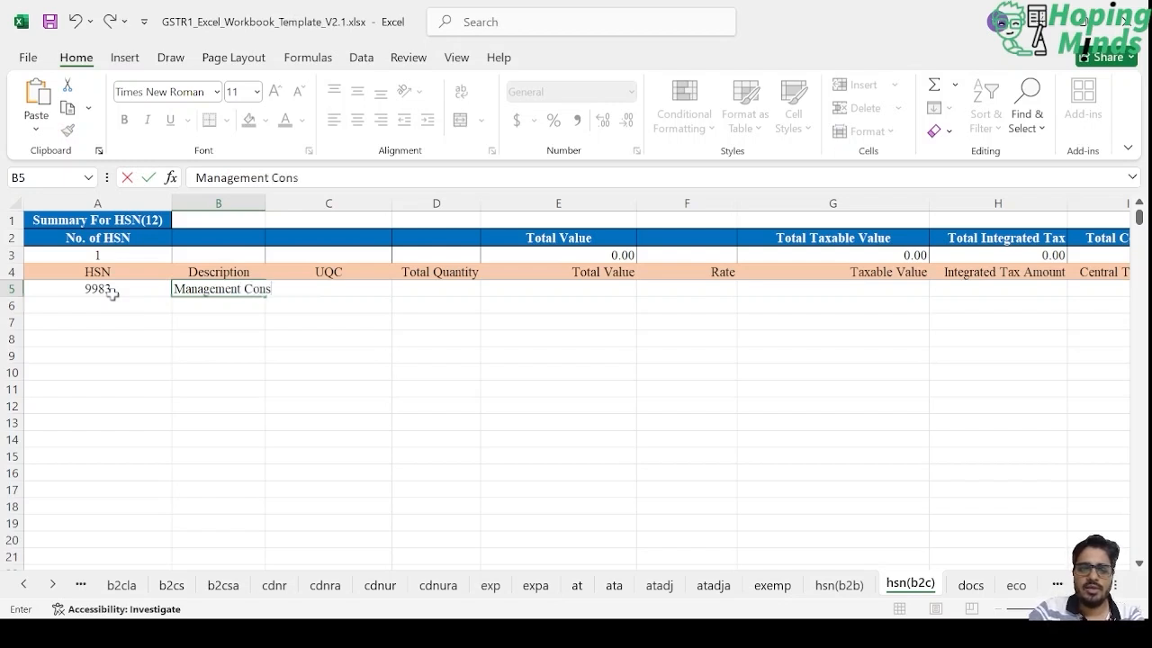
text(ulting)
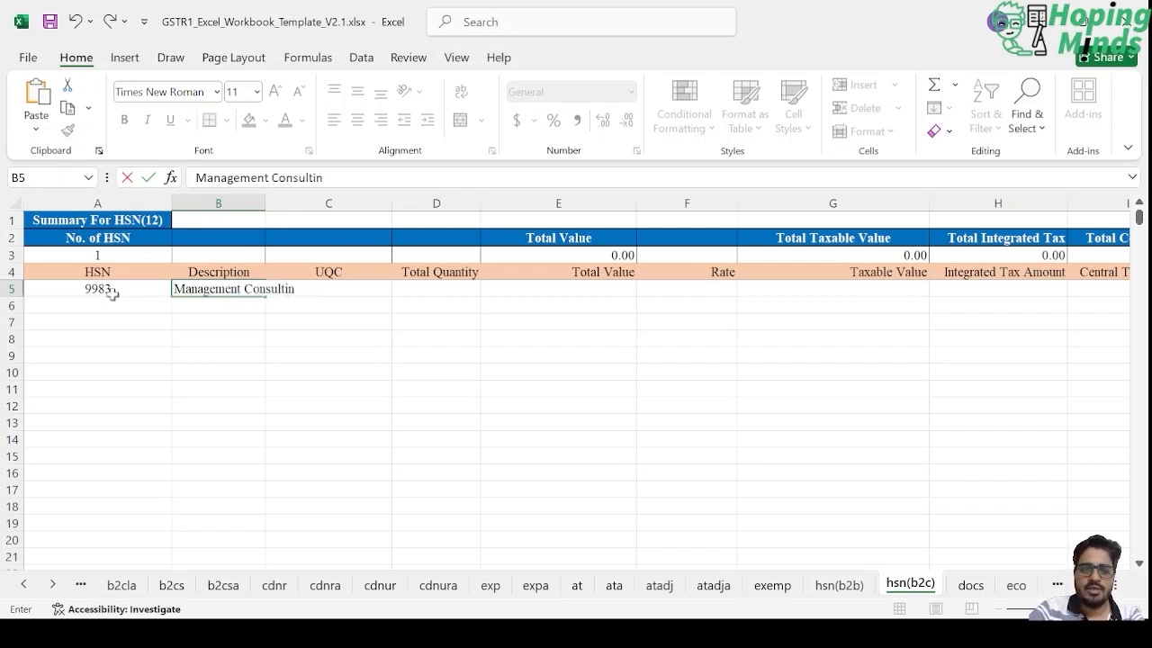
key(Tab)
Step: Enter 118000 as the total value in cell E5 of the hsn(b2c) sheet, leaving the UQC and total quantity blank
key(Tab)
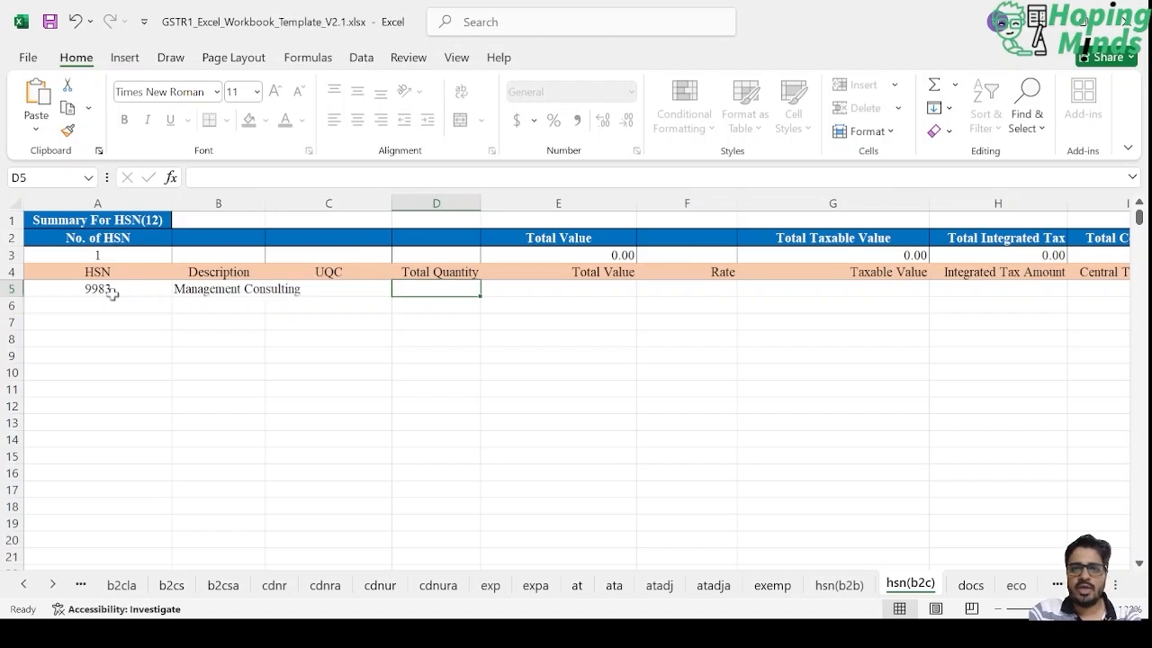
key(Tab)
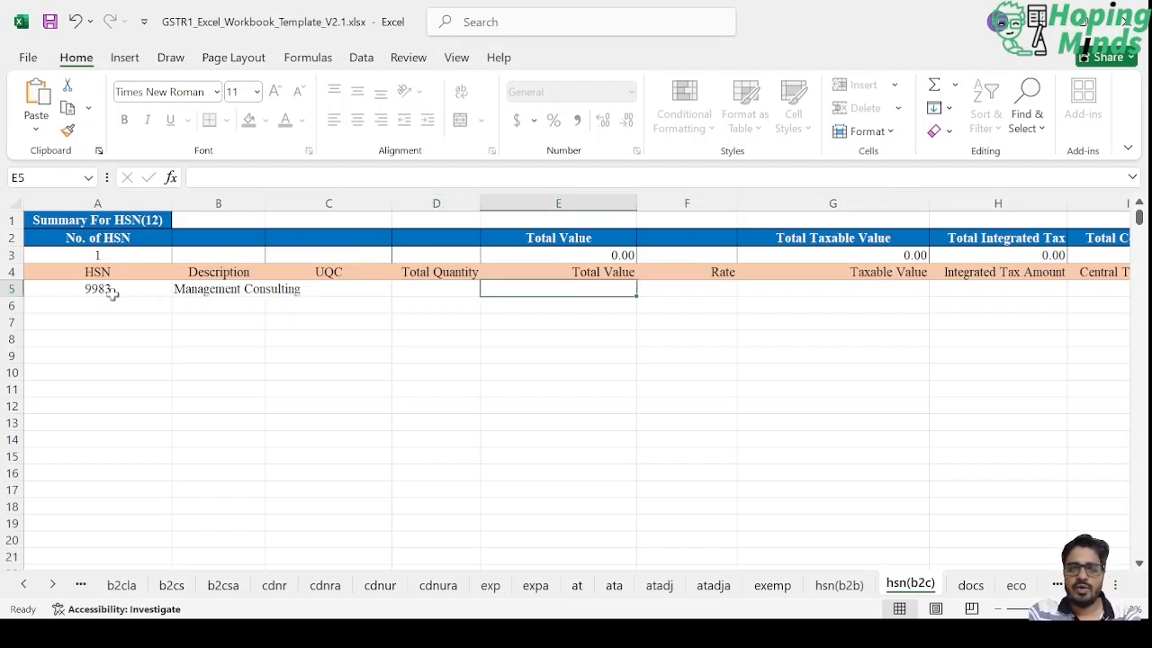
key(alt+Tab)
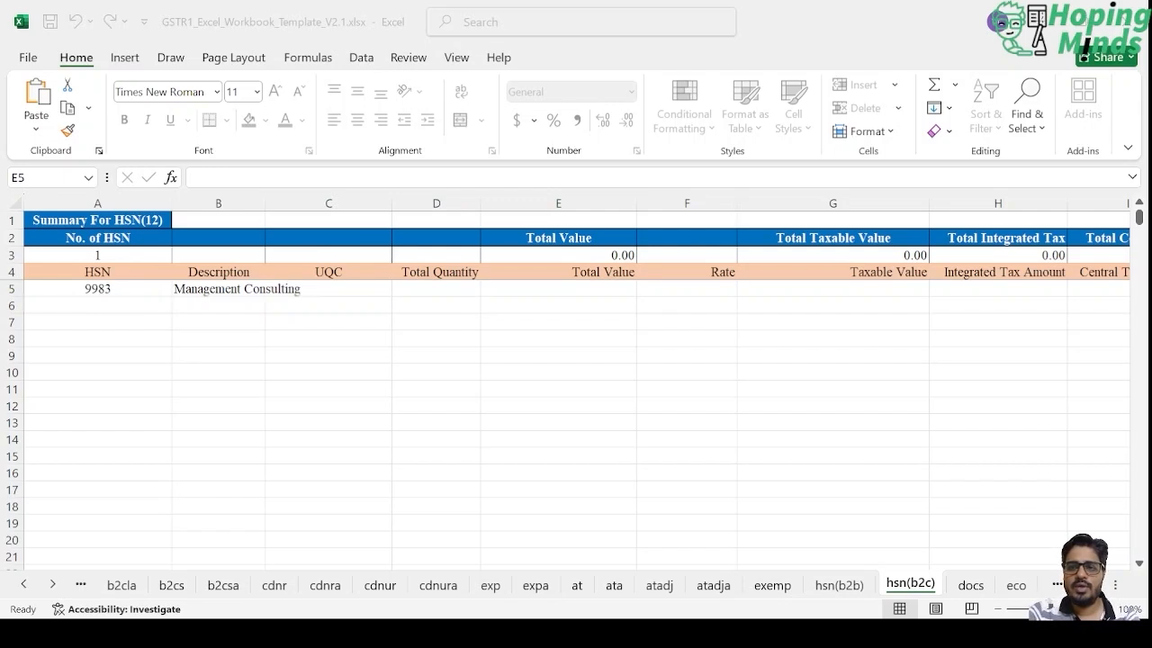
key(alt+Tab)
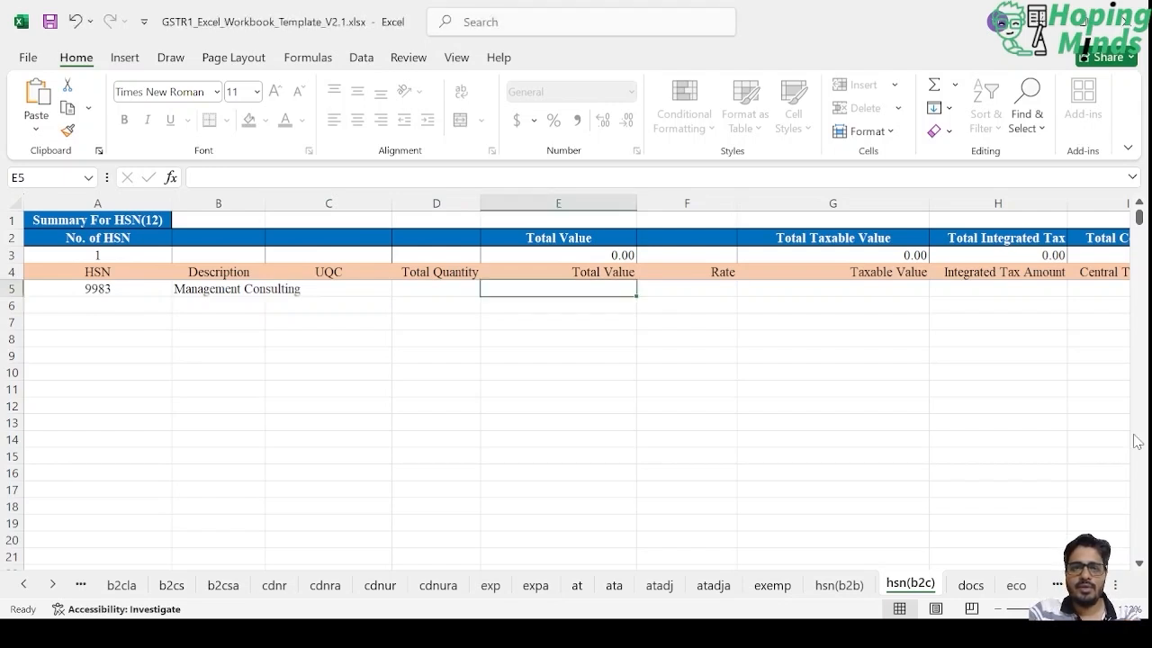
text(118000)
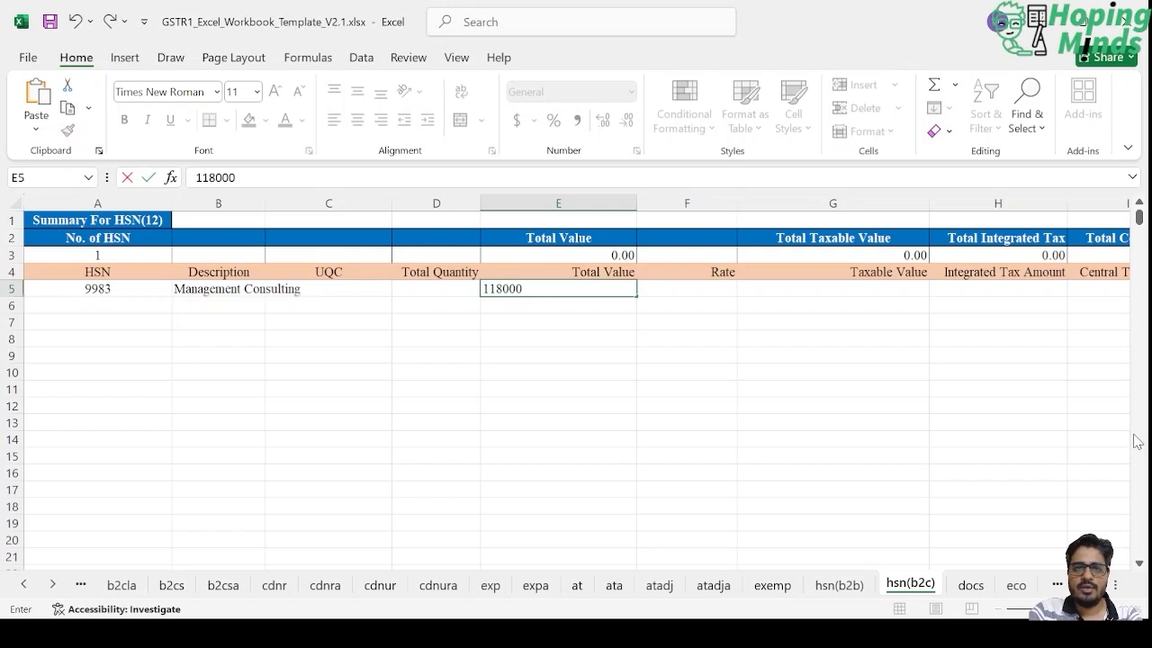
key(Tab)
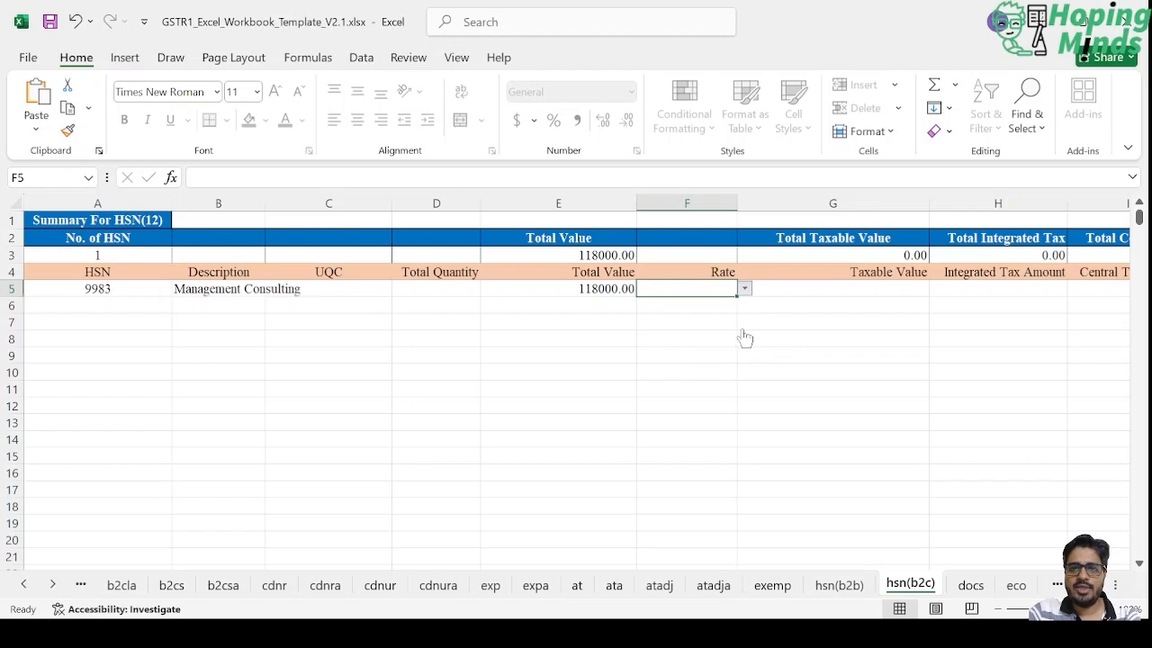
Step: Set the rate in row 5 of the hsn(b2c) sheet to 18 and enter 100000 as the taxable value
click(689, 382)
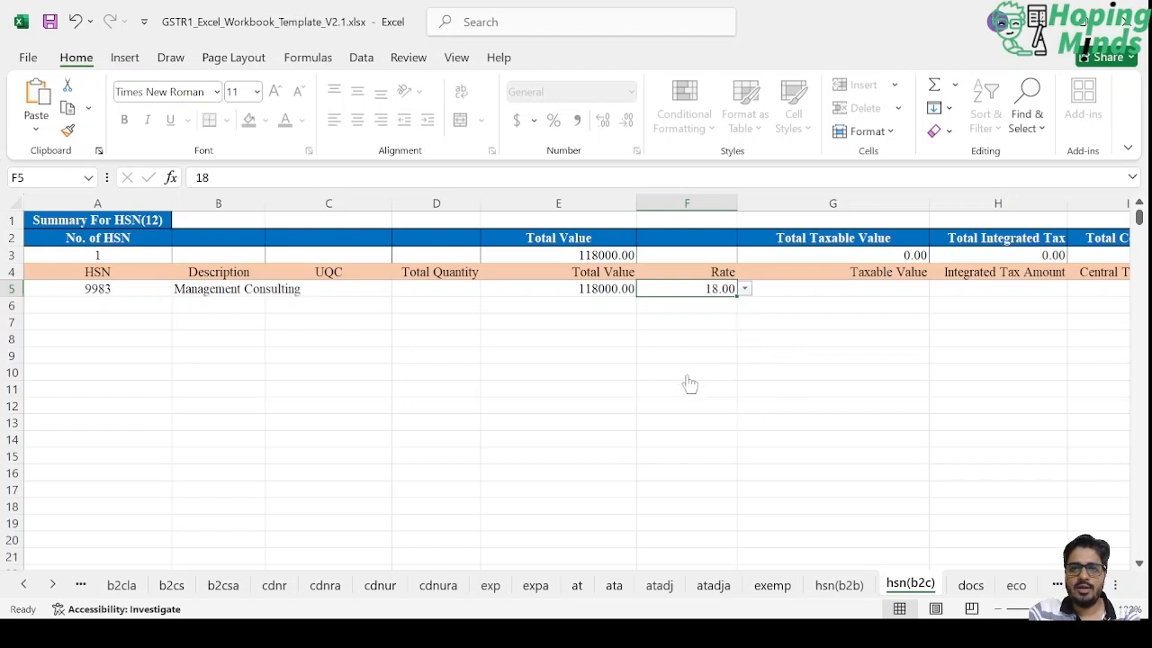
click(895, 286)
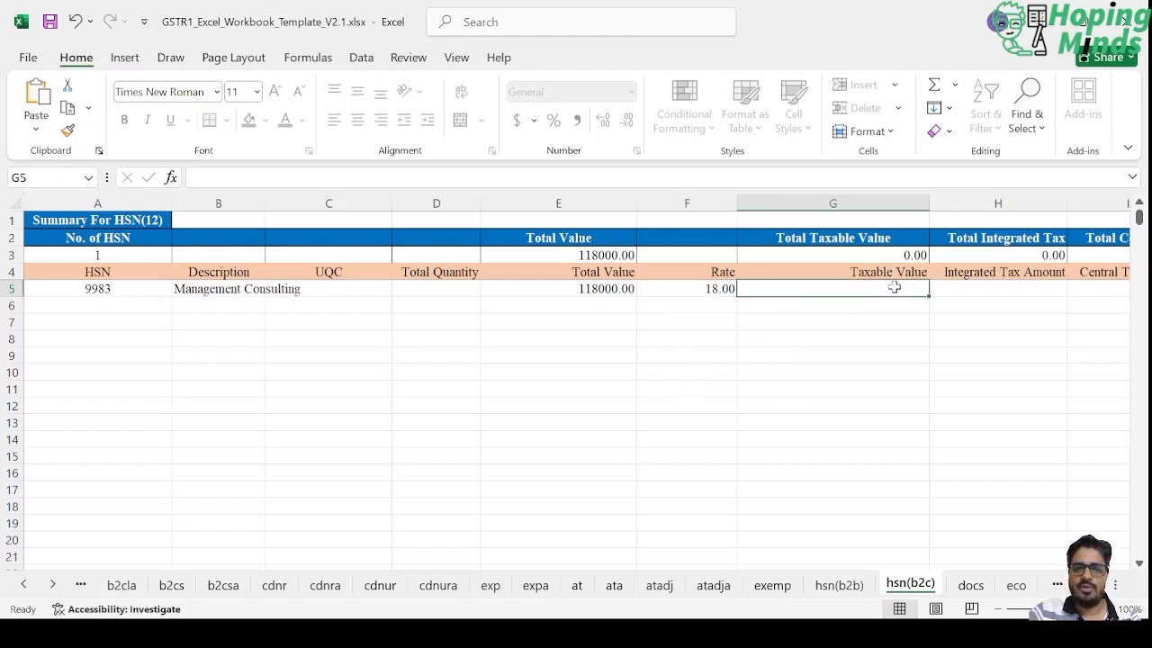
text(100000)
key(Tab)
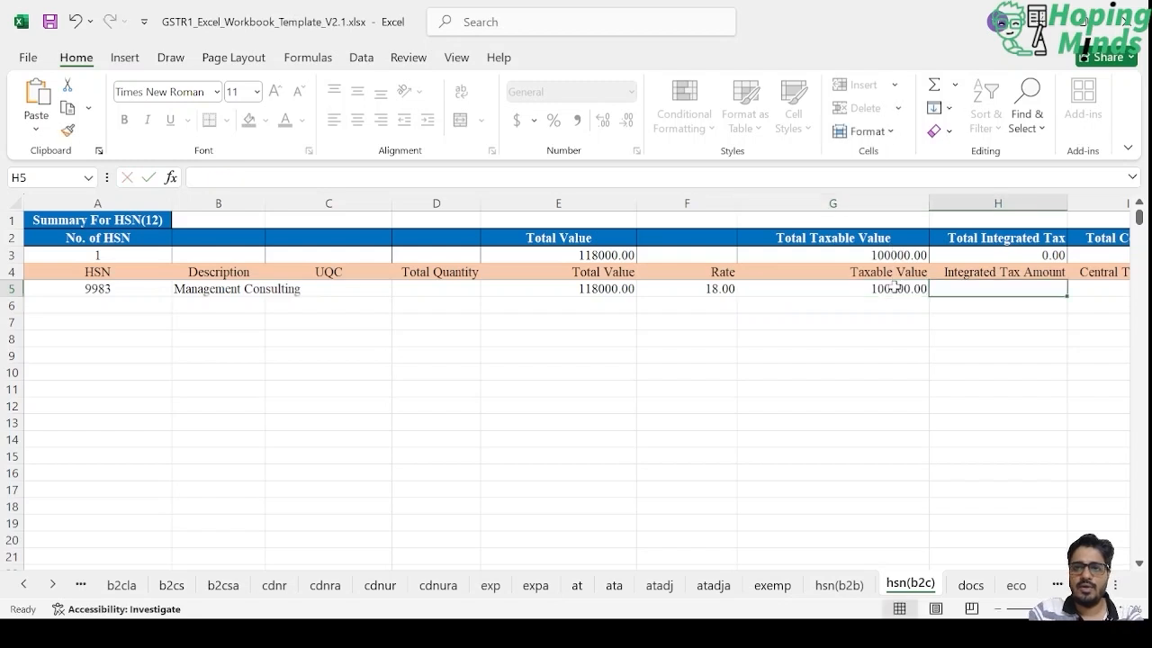
Step: Enter 9000 as both the central tax and the State/UT tax amount in row 5, leaving the integrated tax and cess blank
key(Tab)
key(Tab)
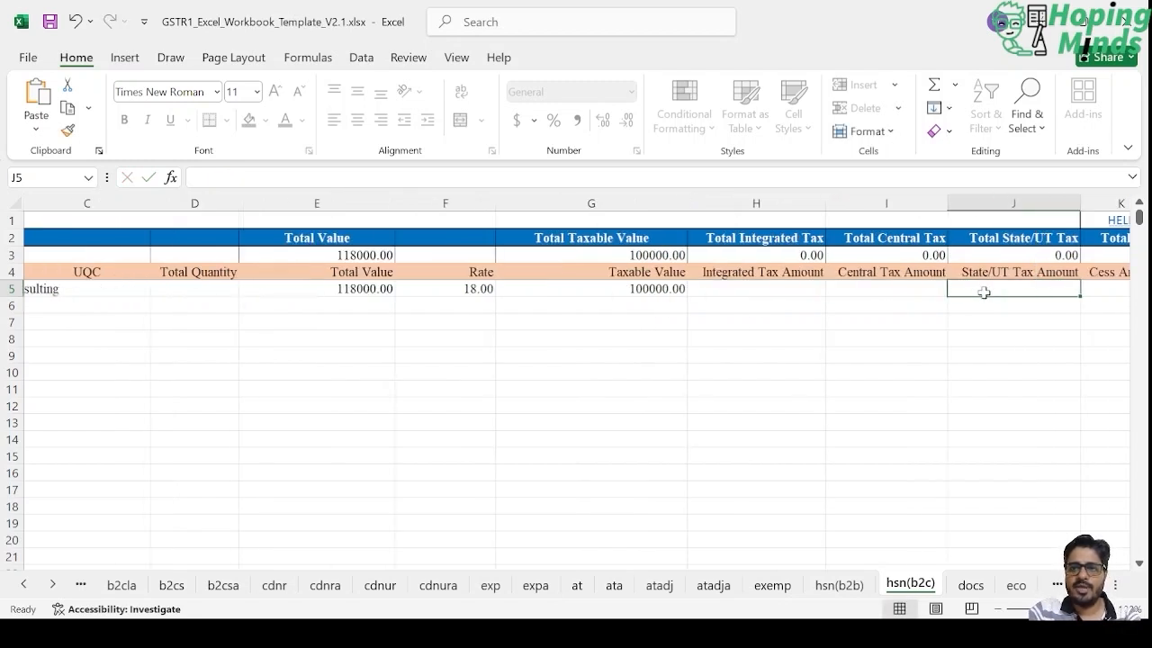
key(Left)
text(9000)
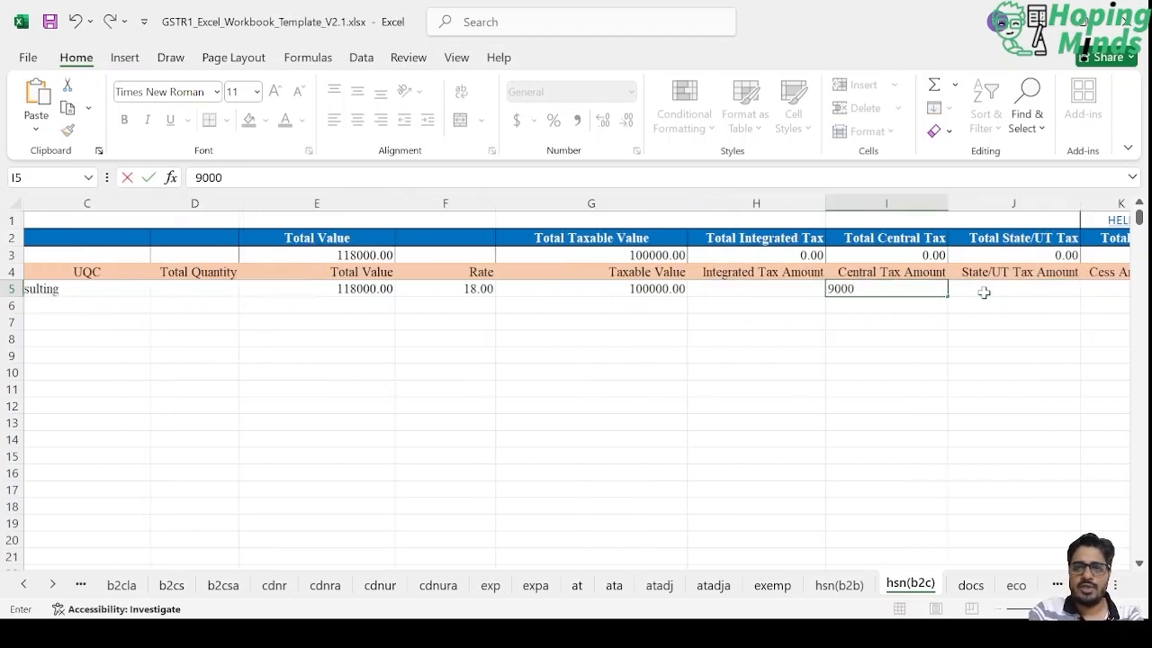
key(Tab)
text(9000)
key(Tab)
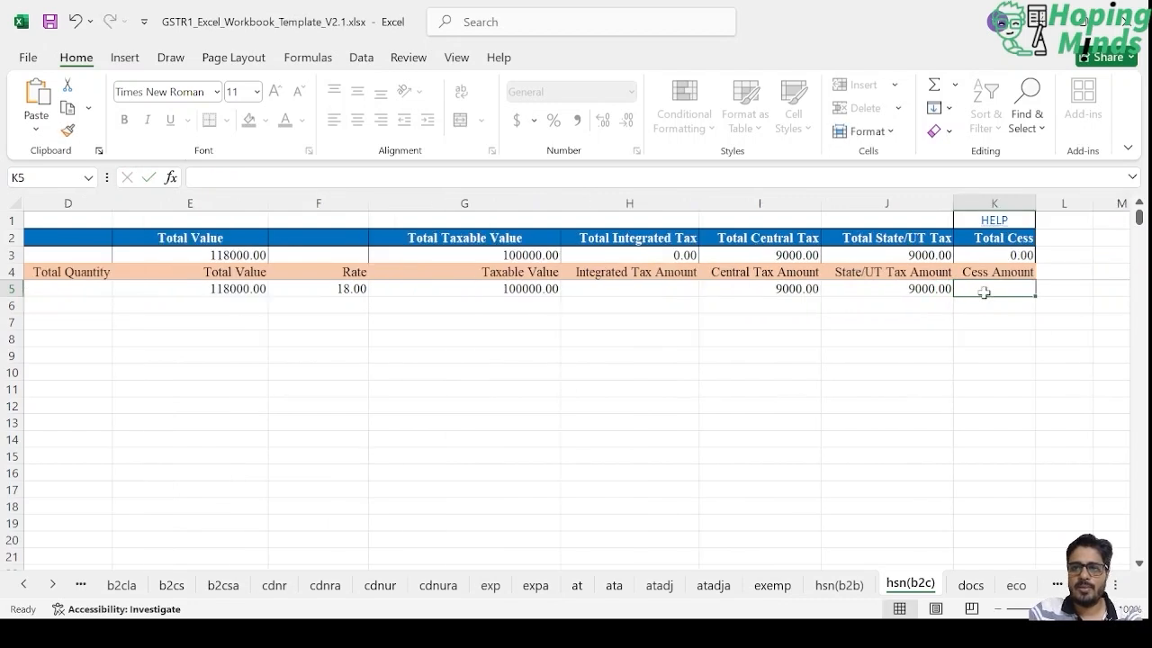
key(Return)
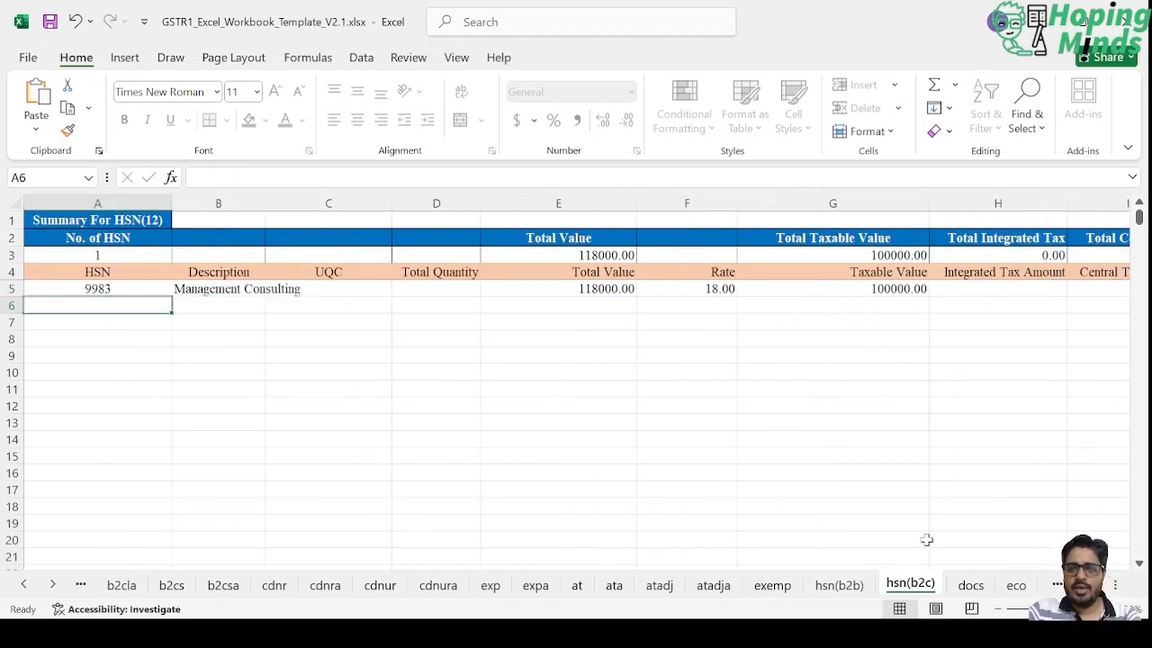
Step: In row 5 of the docs sheet, choose Invoices for outward supply and enter serial numbers from 20 to 32
click(977, 590)
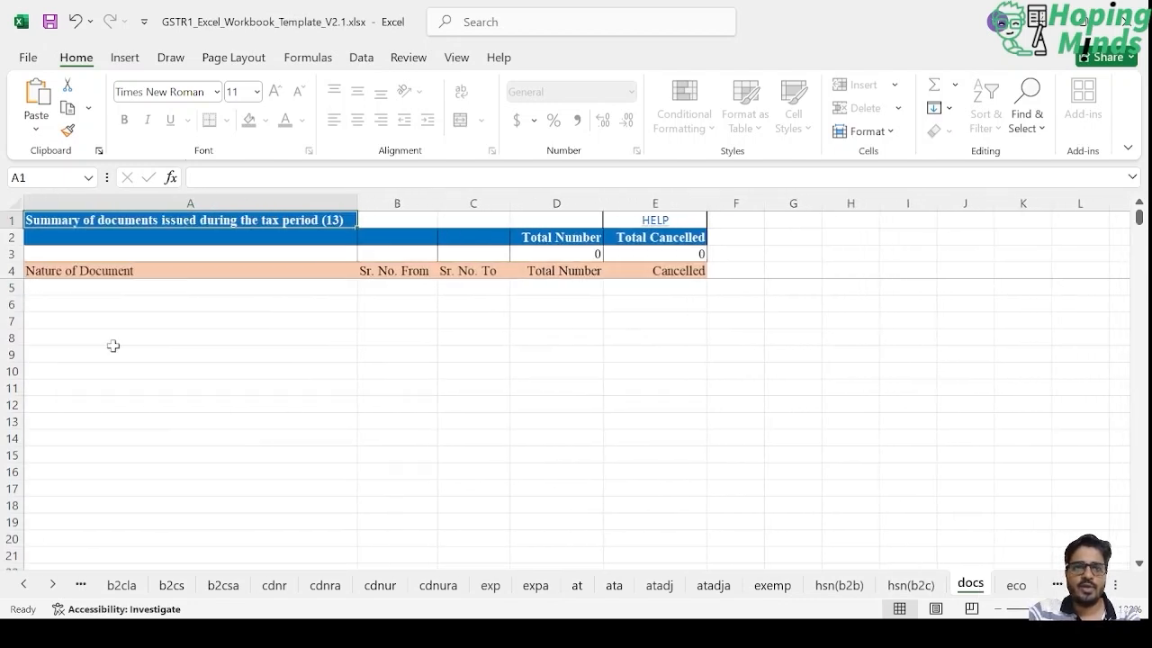
click(89, 287)
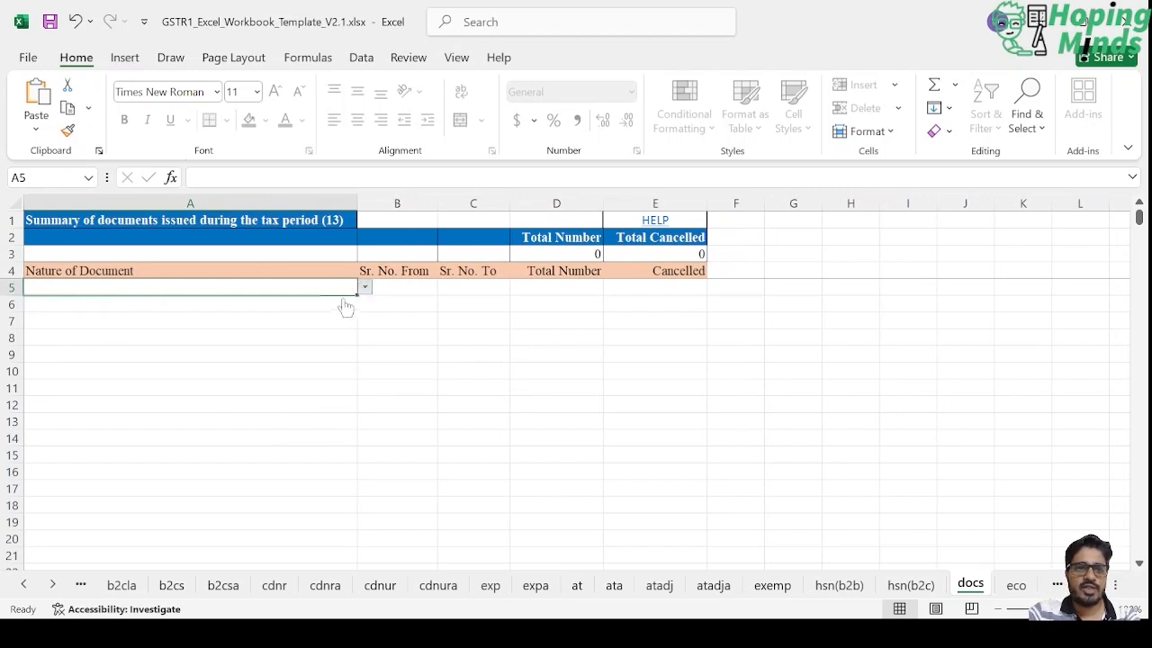
click(214, 304)
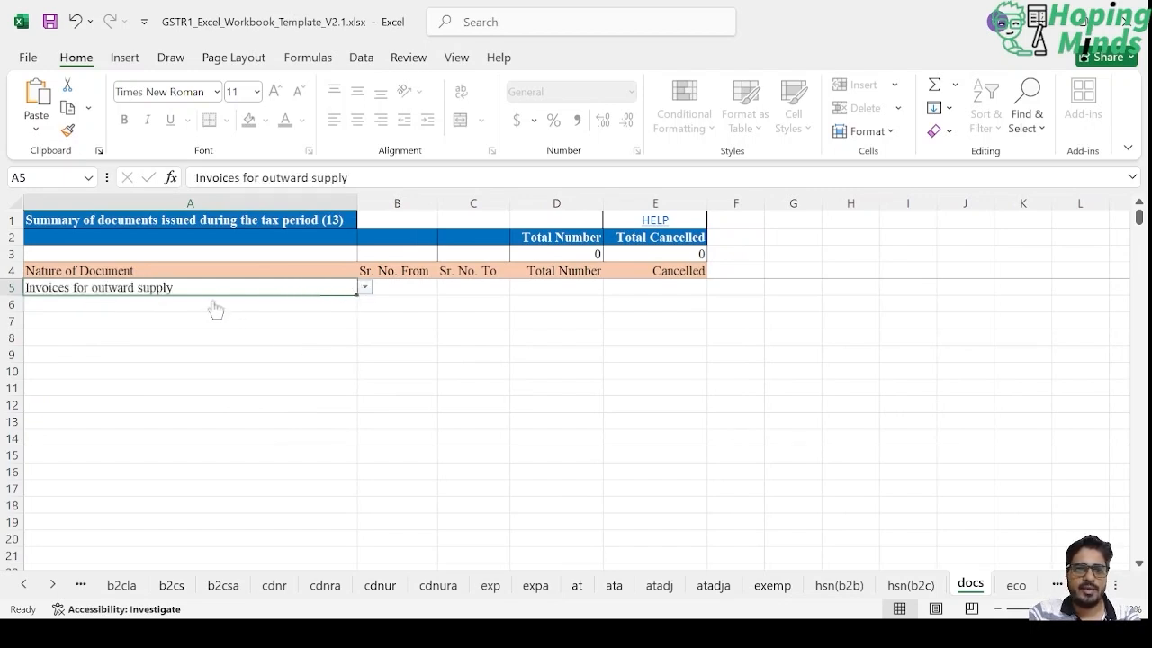
click(421, 289)
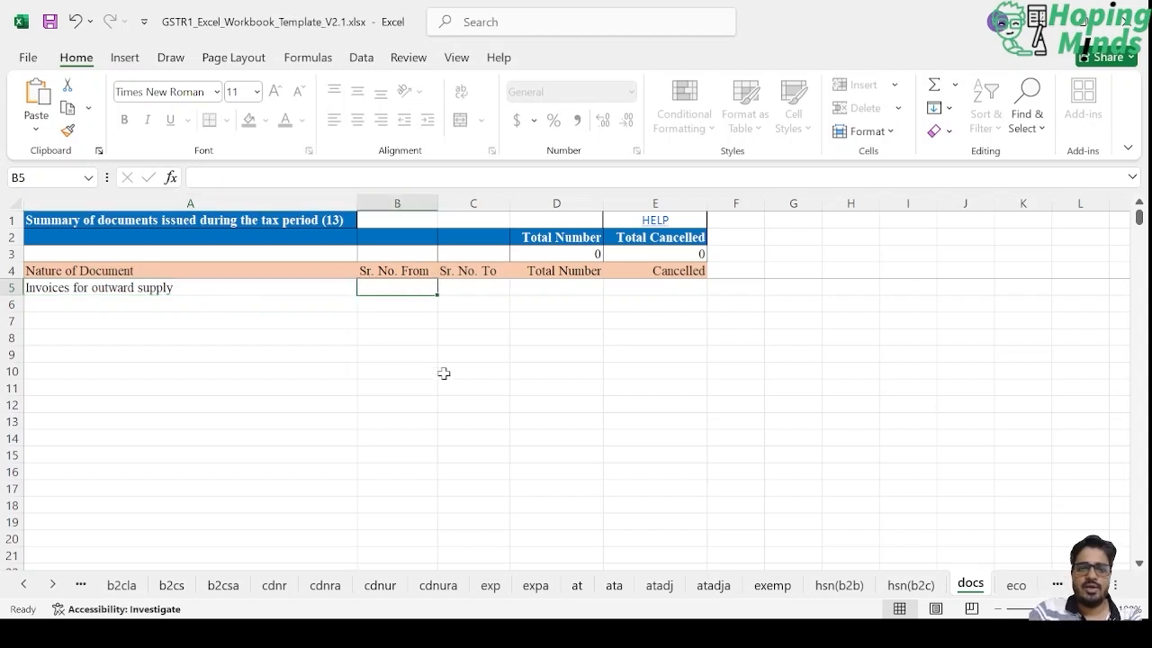
text(20)
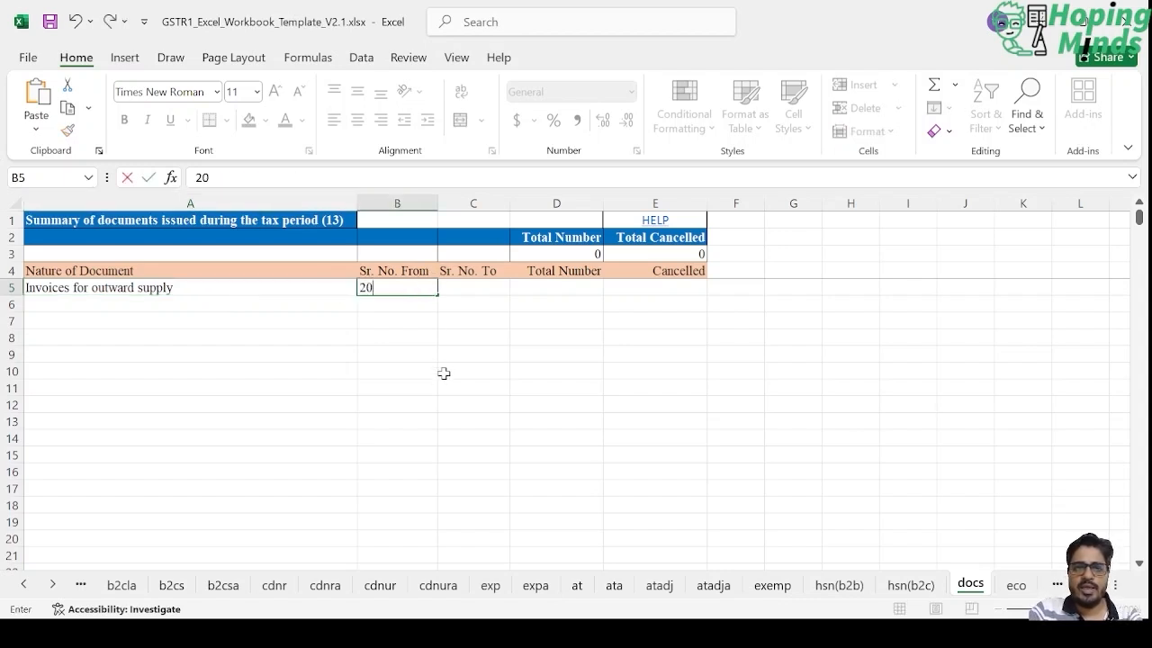
key(Tab)
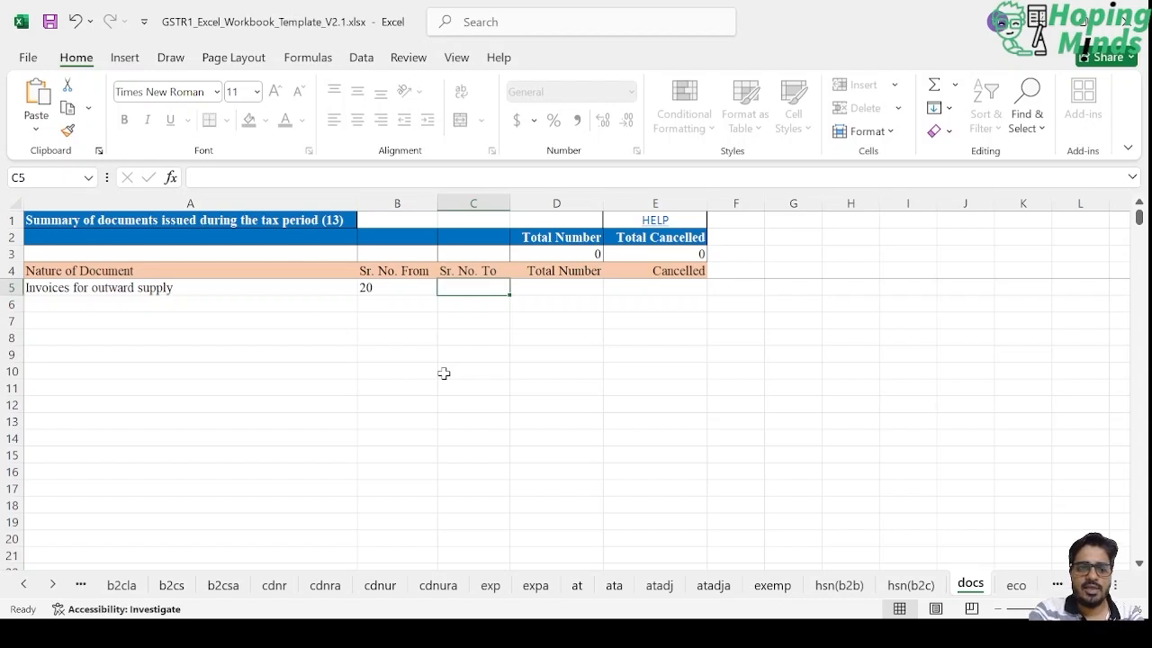
text(32)
key(Tab)
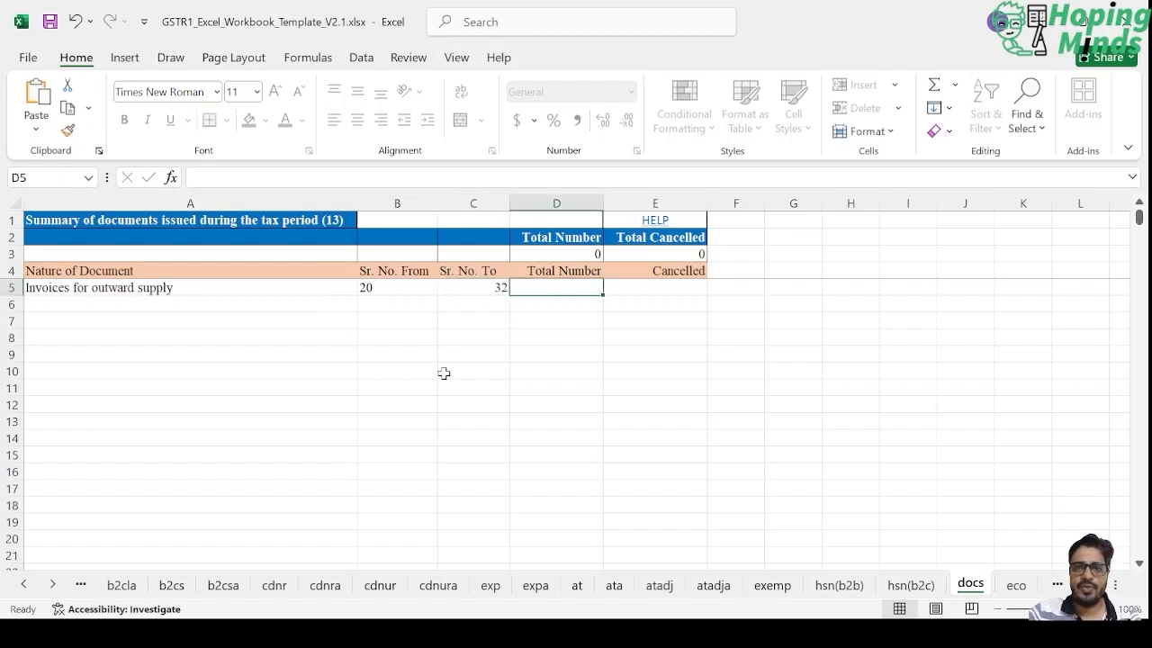
Step: Enter 13 as the total number and 0 as cancelled in row 5 of the docs sheet, and save the workbook
text(13)
key(Tab)
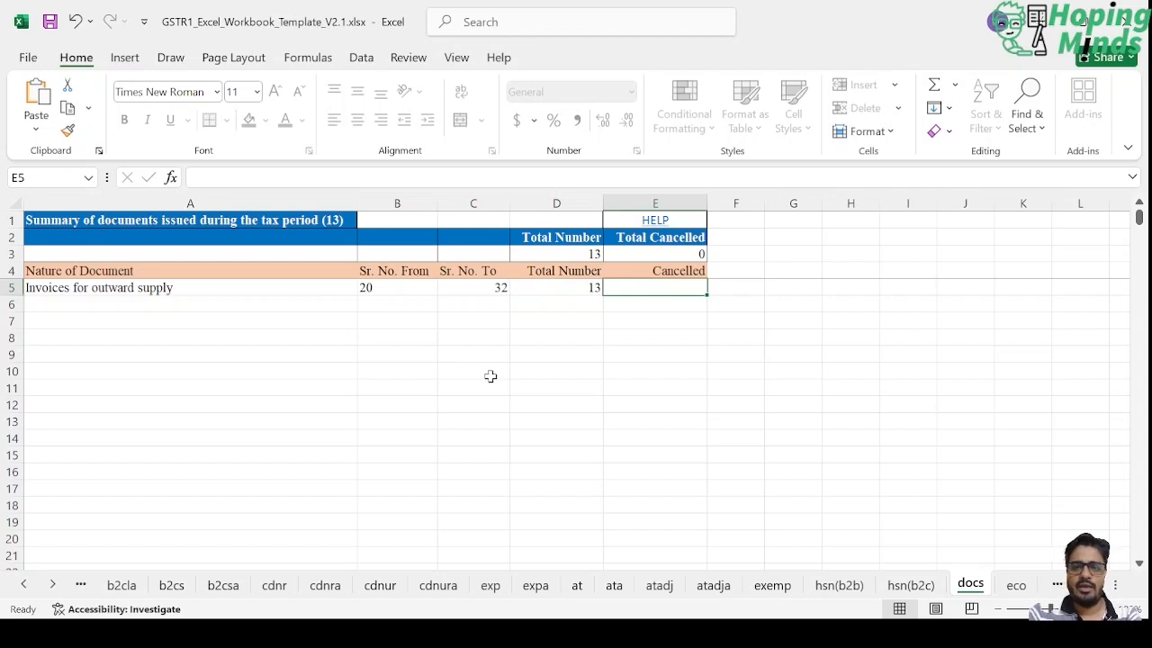
text(0)
key(Return)
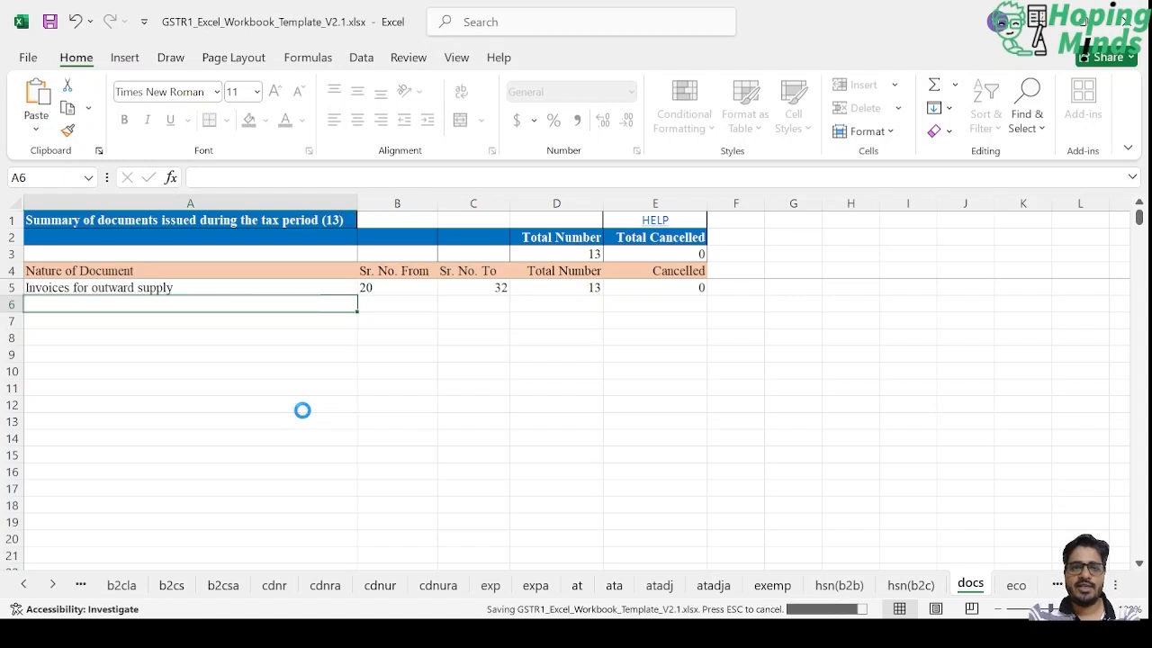
click(745, 633)
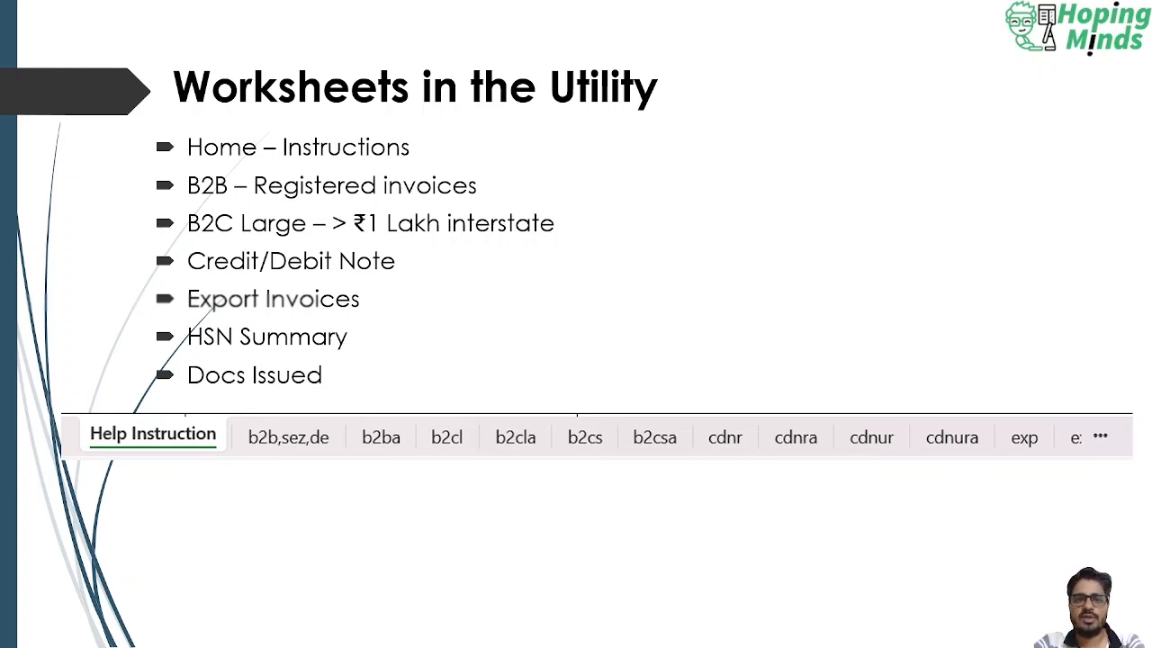
key(Right)
key(Right)
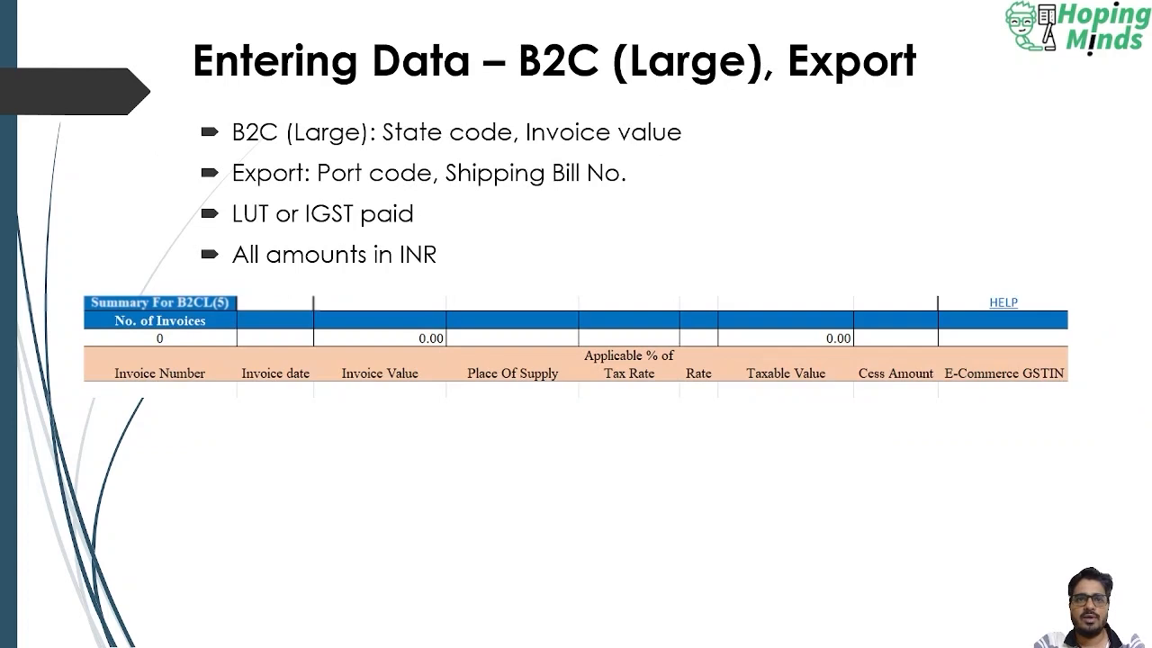
key(Right)
key(Right)
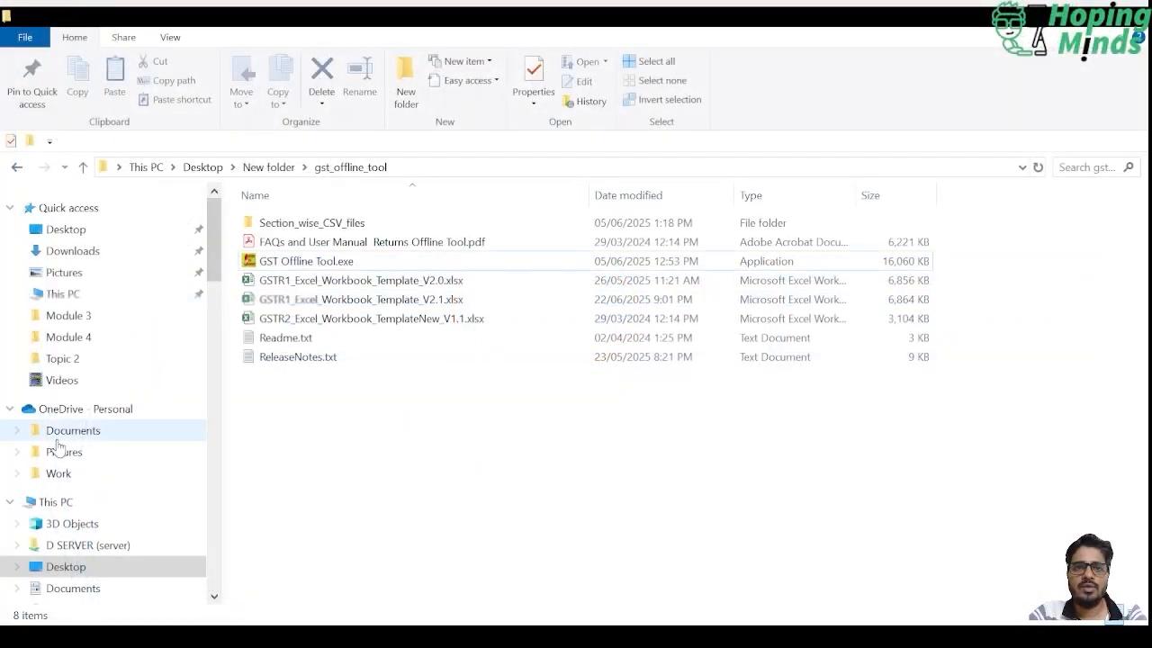
Step: Launch GST Offline Tool.exe from the gst_offline_tool folder and start a new invoice data upload for a return
click(298, 262)
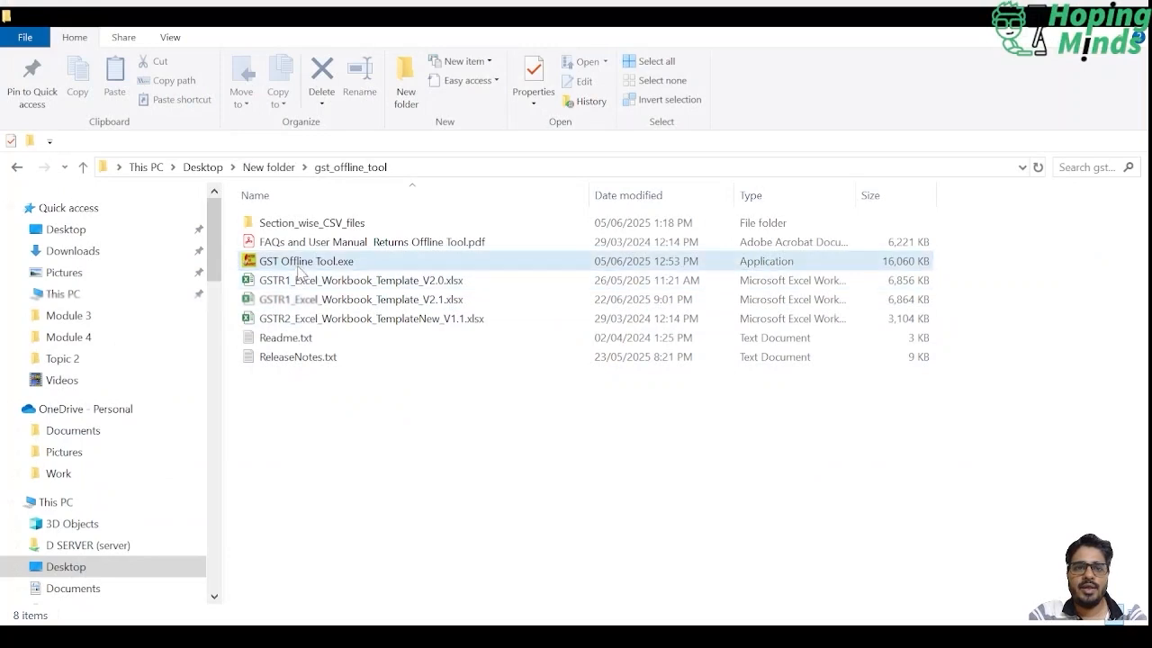
double_click(306, 262)
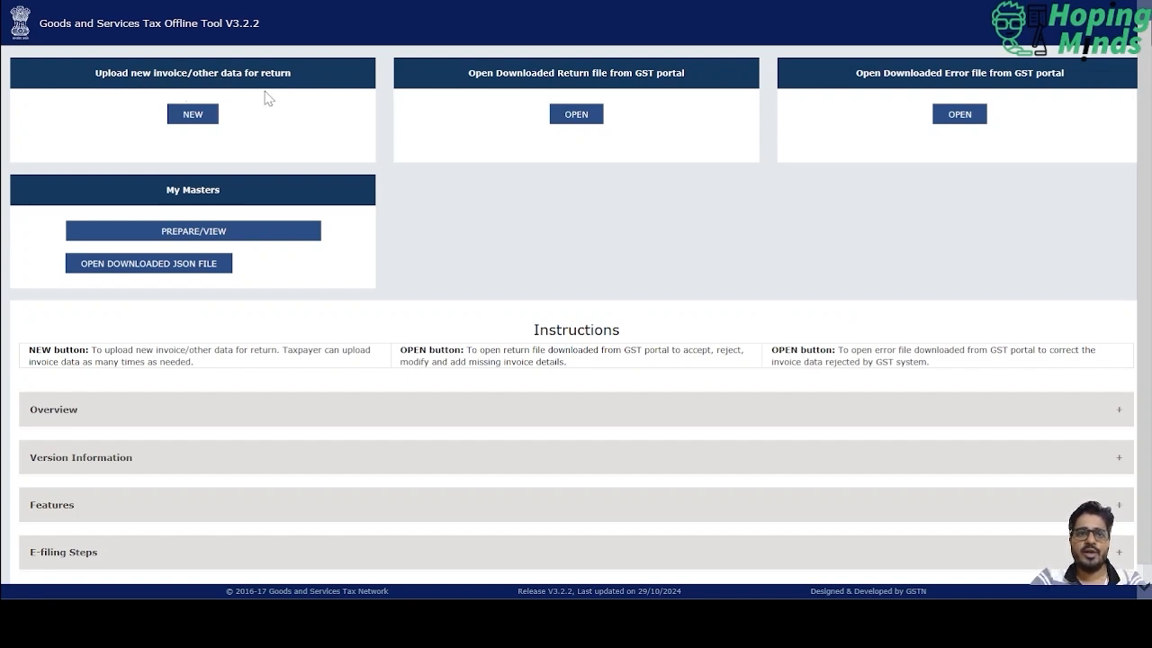
click(194, 117)
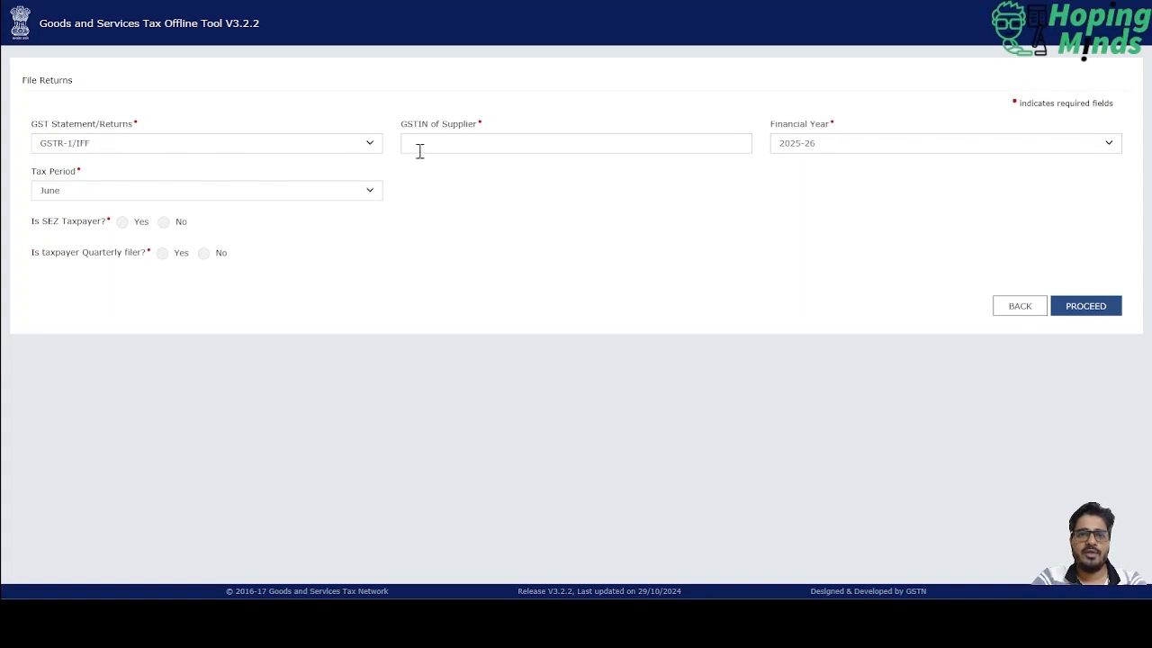
Step: Enter the supplier's GSTIN, answer No to the SEZ taxpayer, quarterly filer and turnover above 5CR questions, and confirm the return details
click(457, 143)
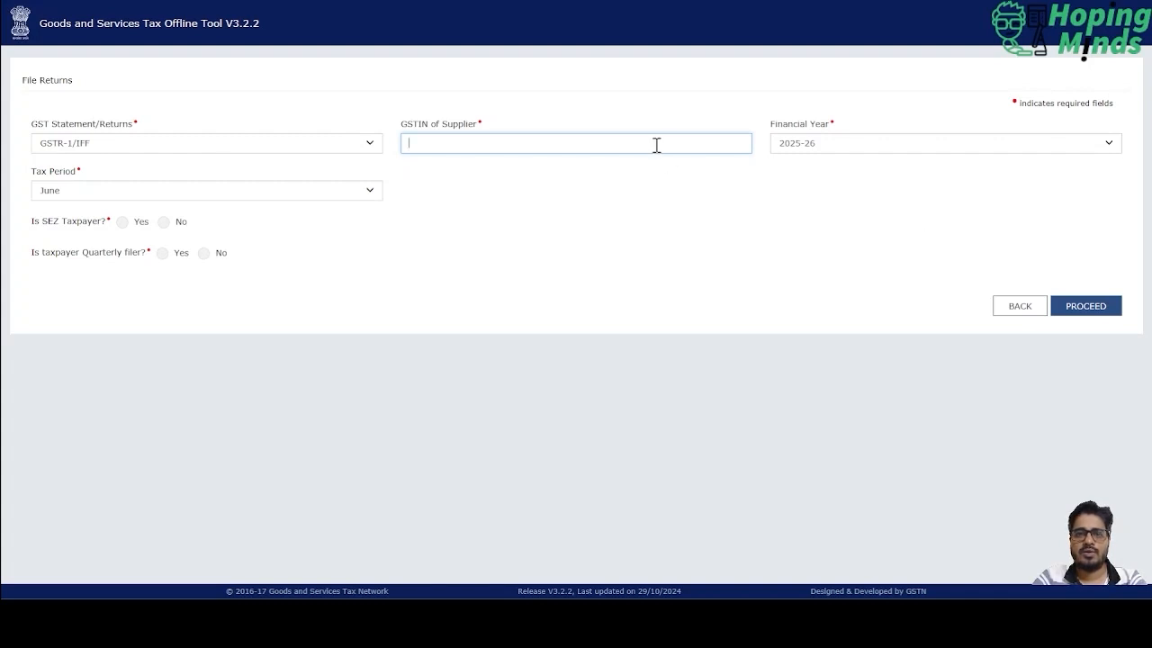
key(ctrl+v)
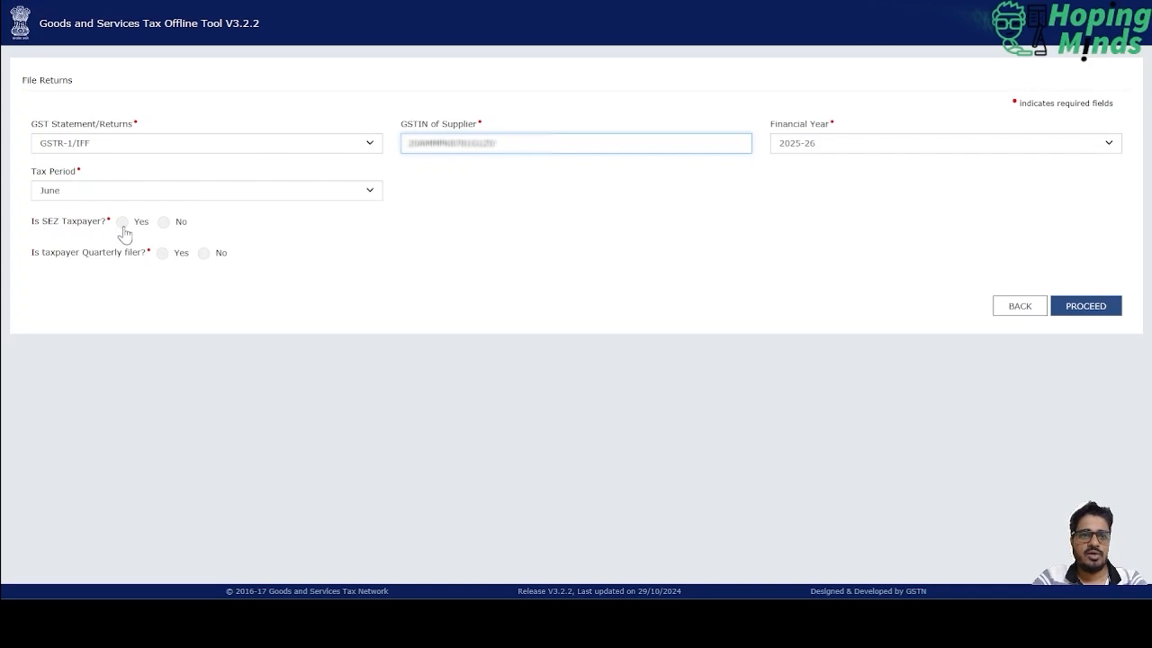
click(165, 226)
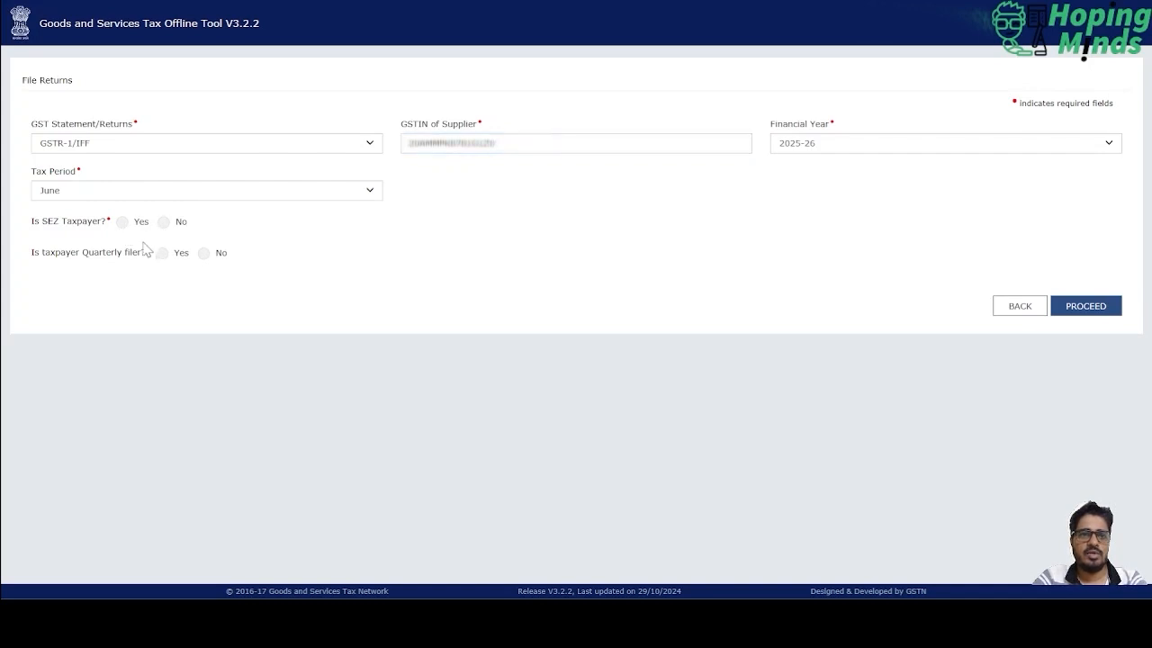
click(164, 224)
click(206, 256)
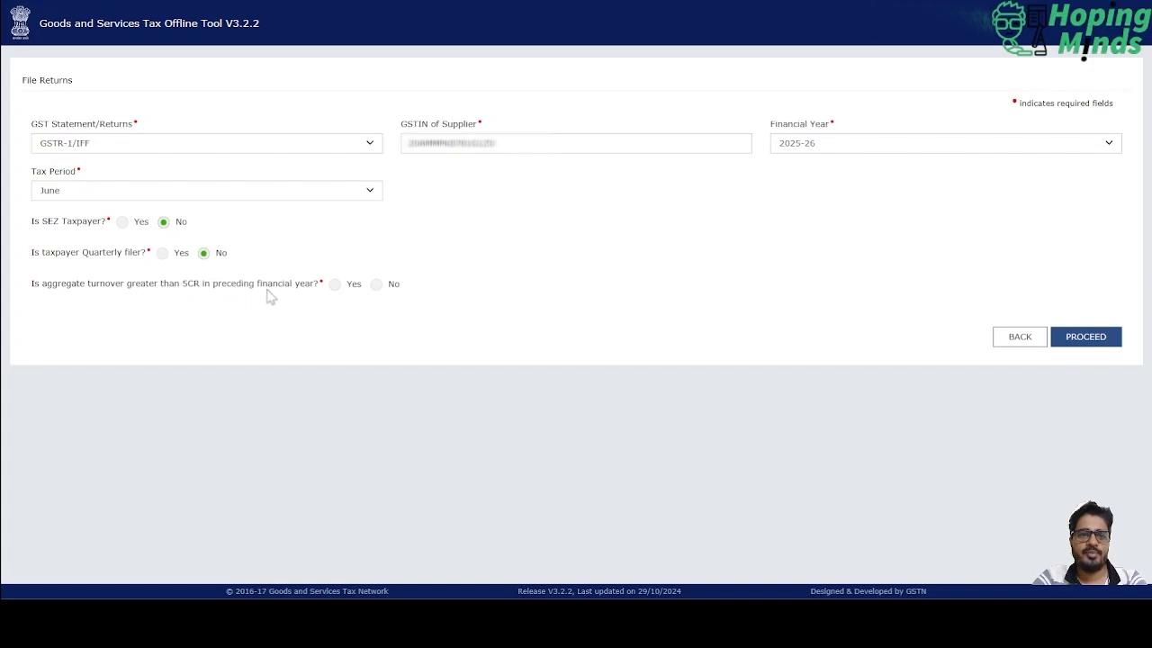
click(377, 285)
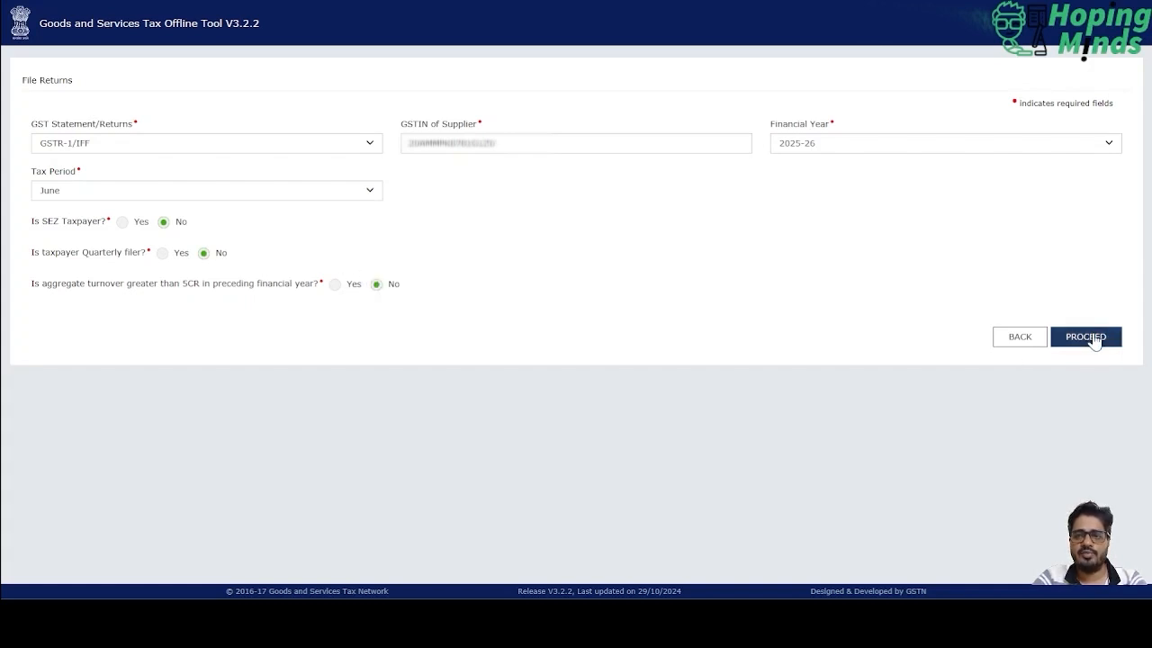
click(1089, 338)
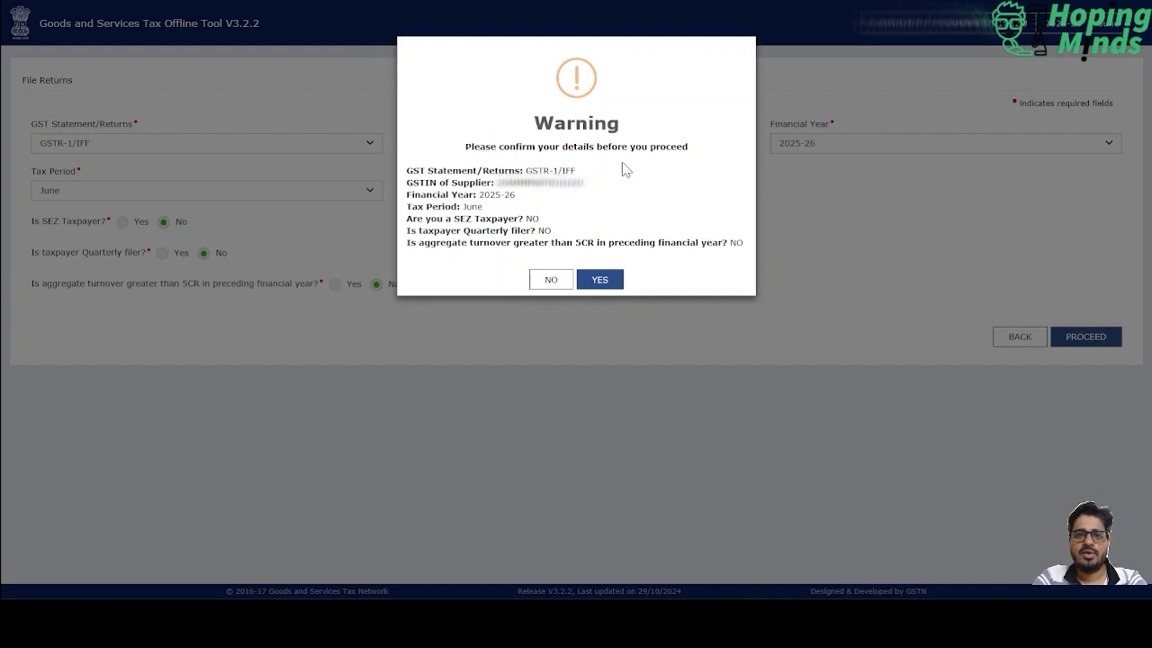
click(612, 281)
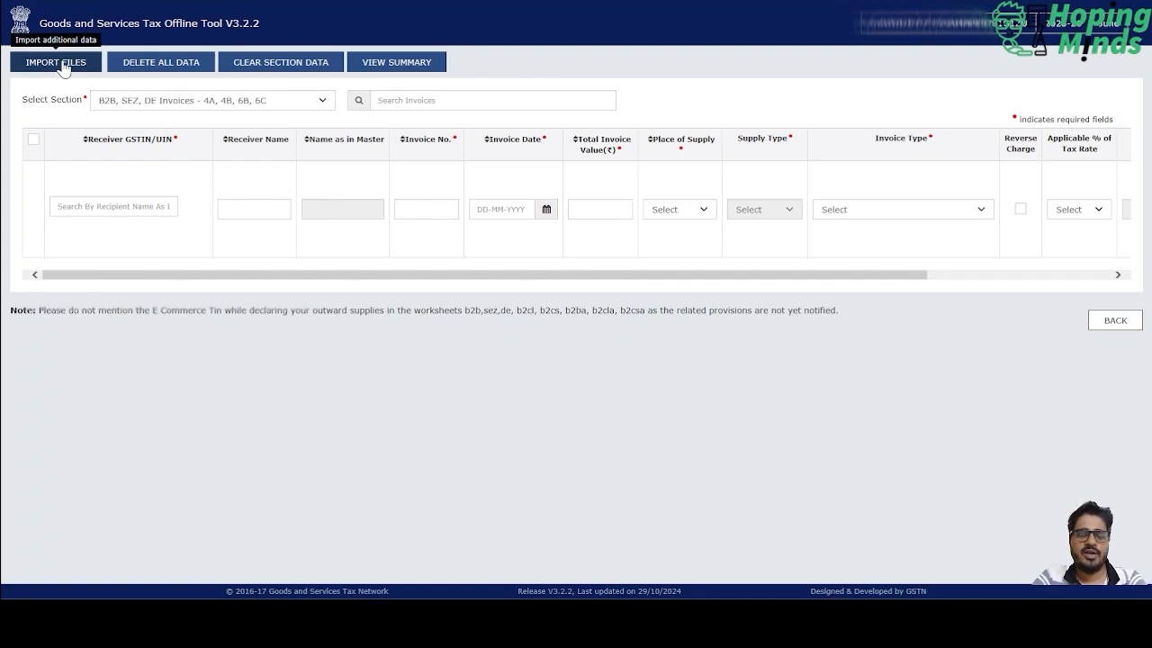
Step: Import and save the GSTR1 Excel workbook's data in the return, and generate the JSON return file from the summary
click(63, 69)
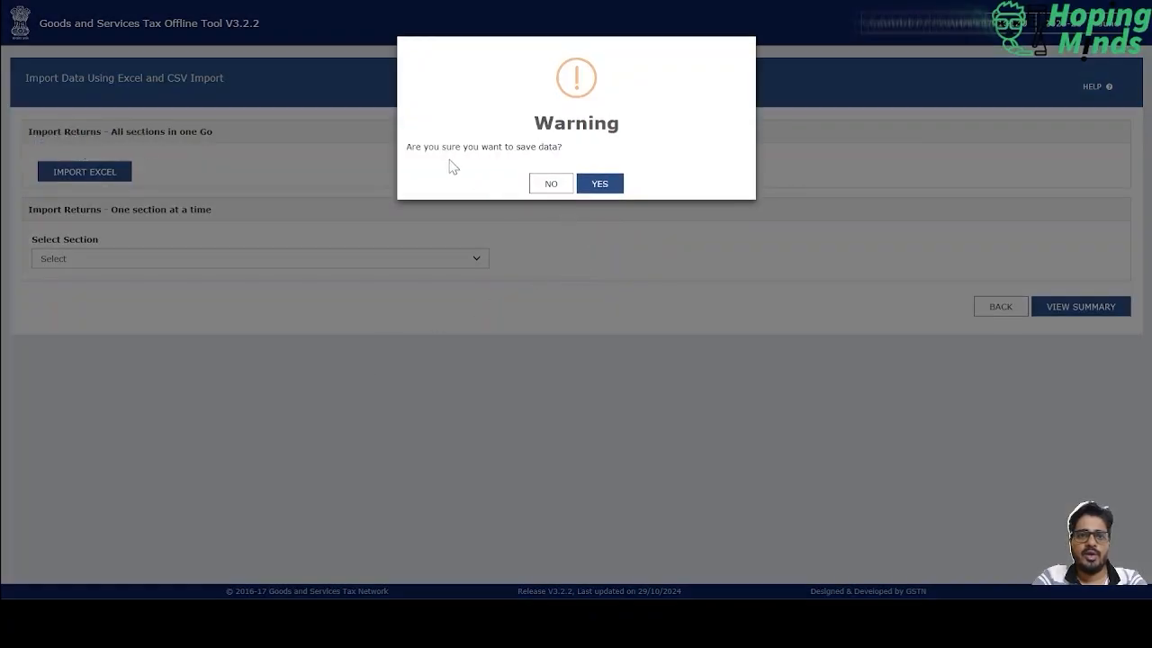
click(600, 184)
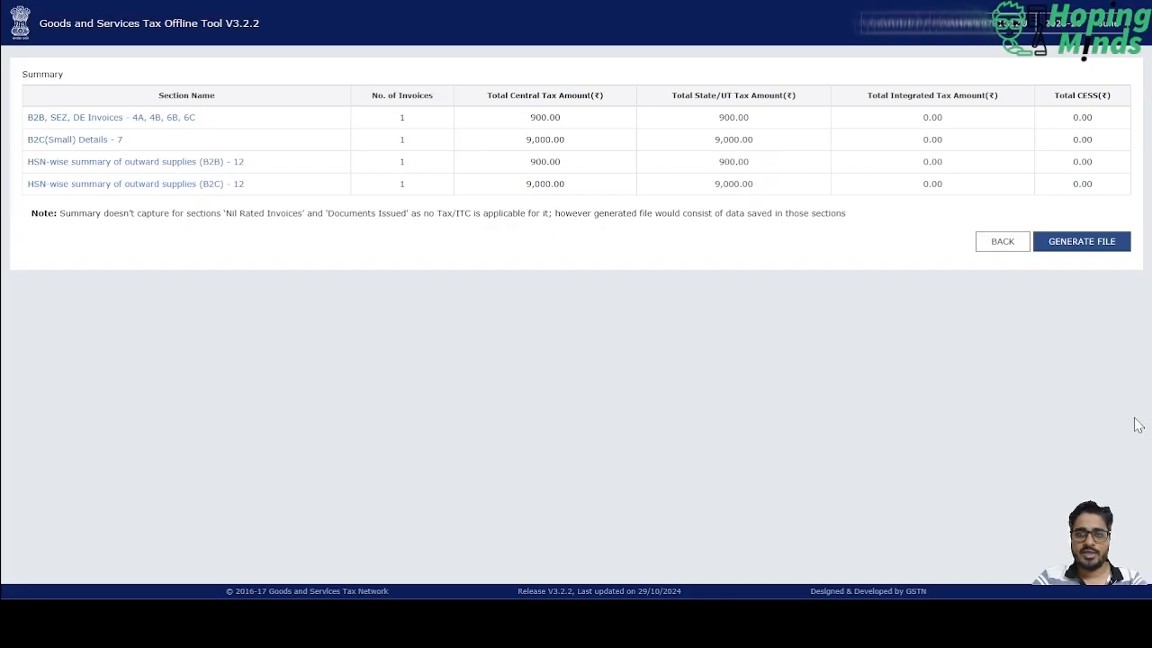
click(1069, 252)
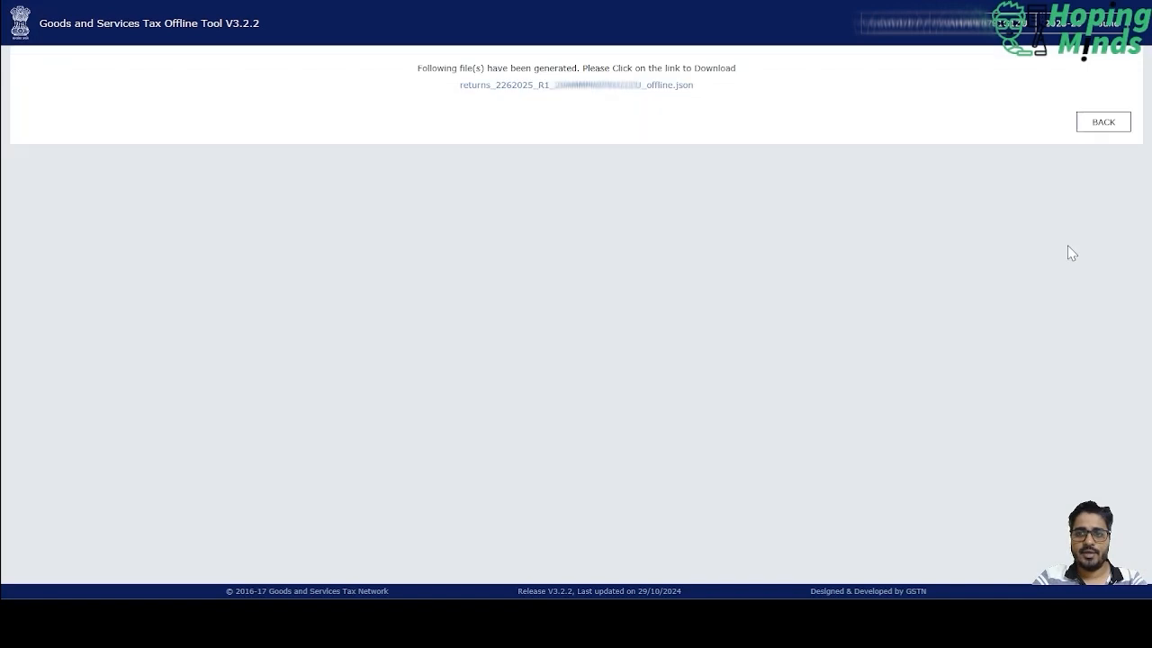